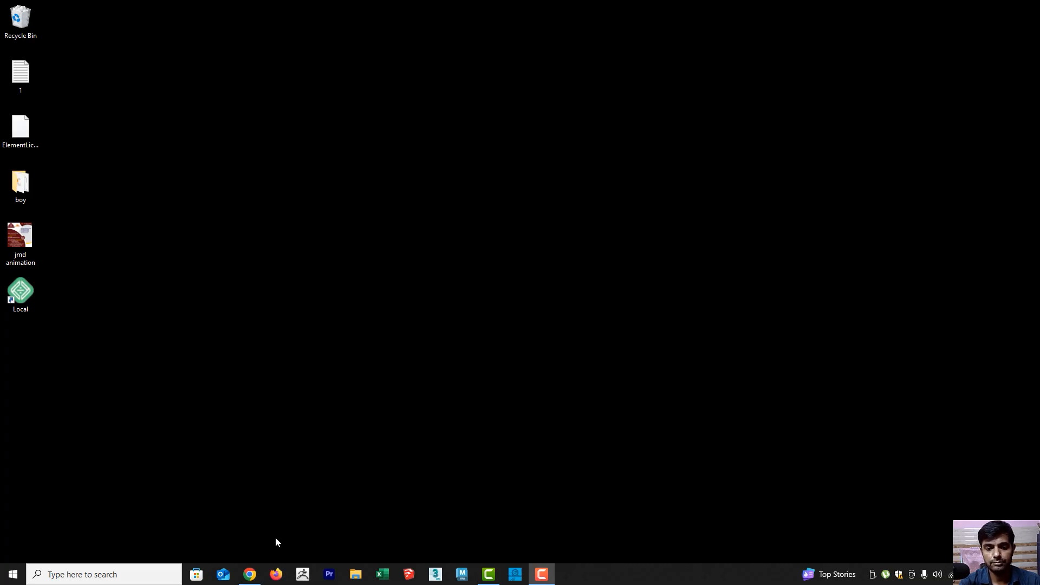
Switch to Chrome and open google.com in a new tab
mouse_move(250, 577)
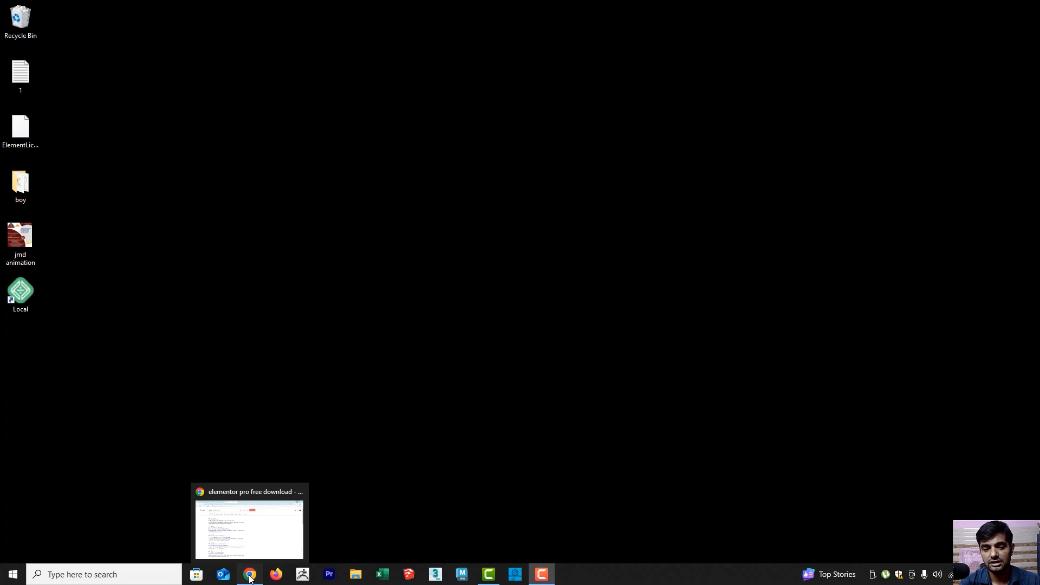
left_click(250, 577)
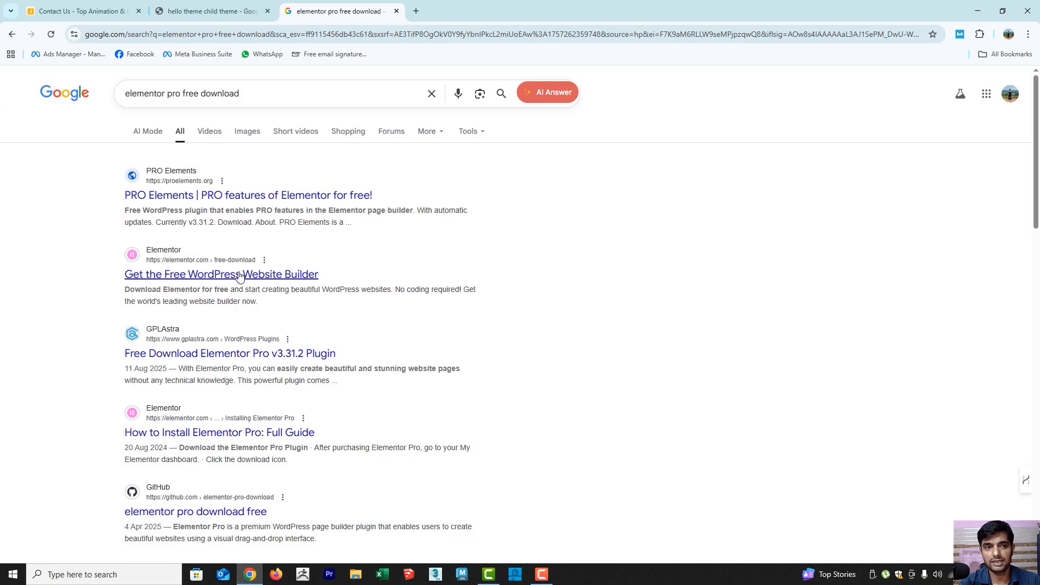
left_click(414, 11)
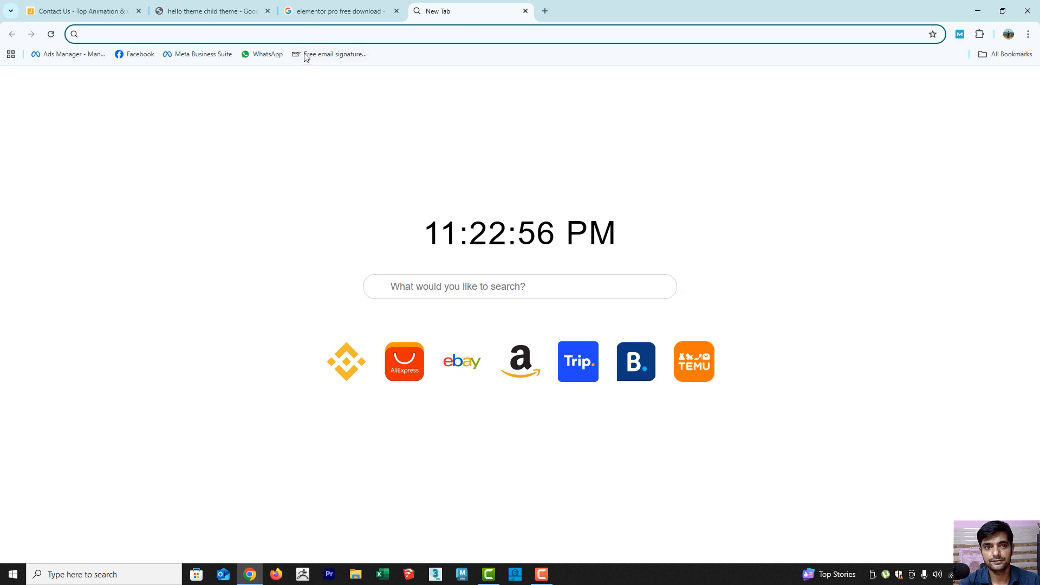
type("googl")
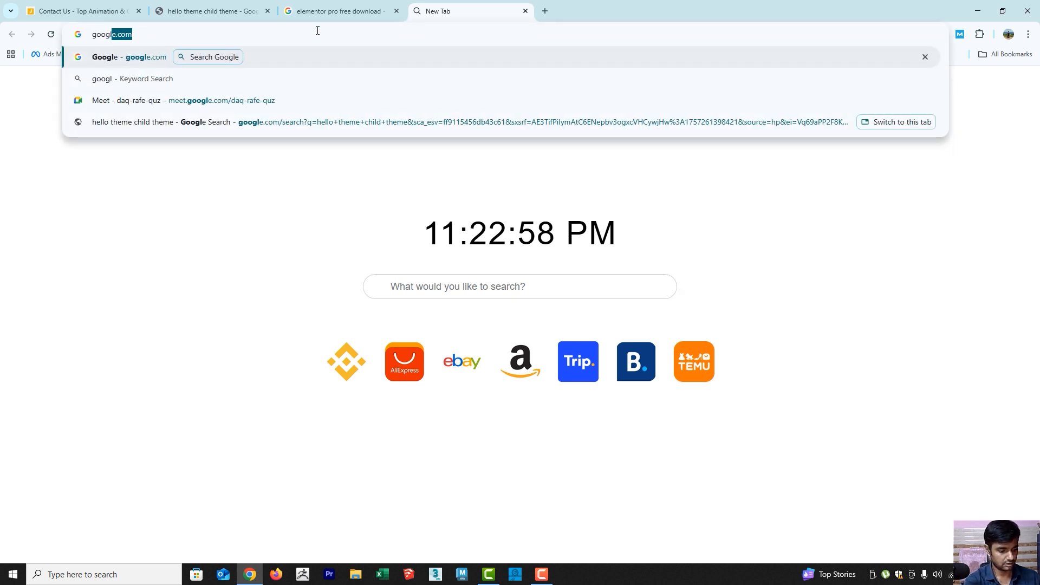
type("e")
key("Return")
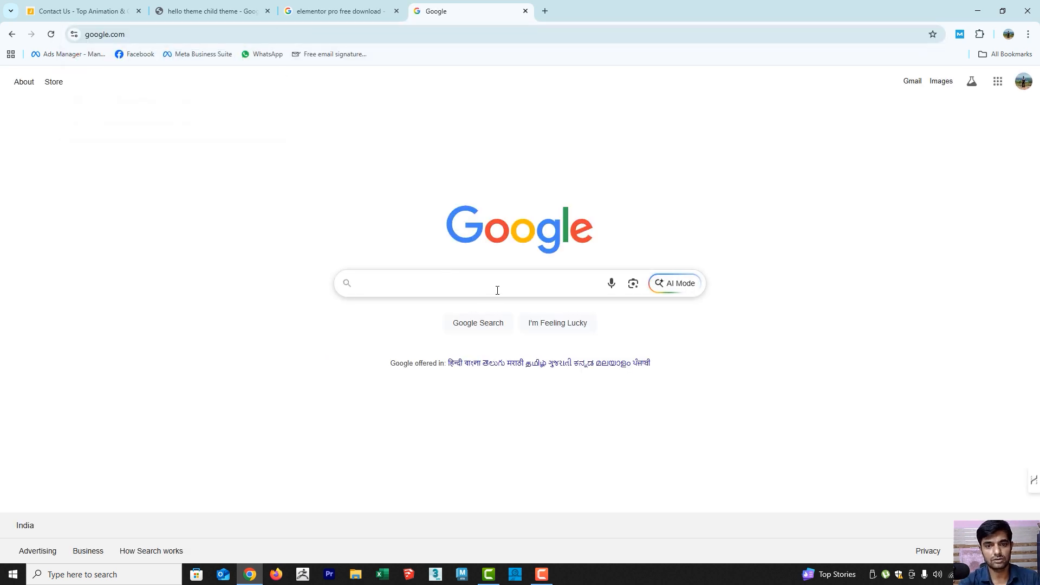
Search Google for "local wp" and open the Local WP website from the results
left_click(497, 291)
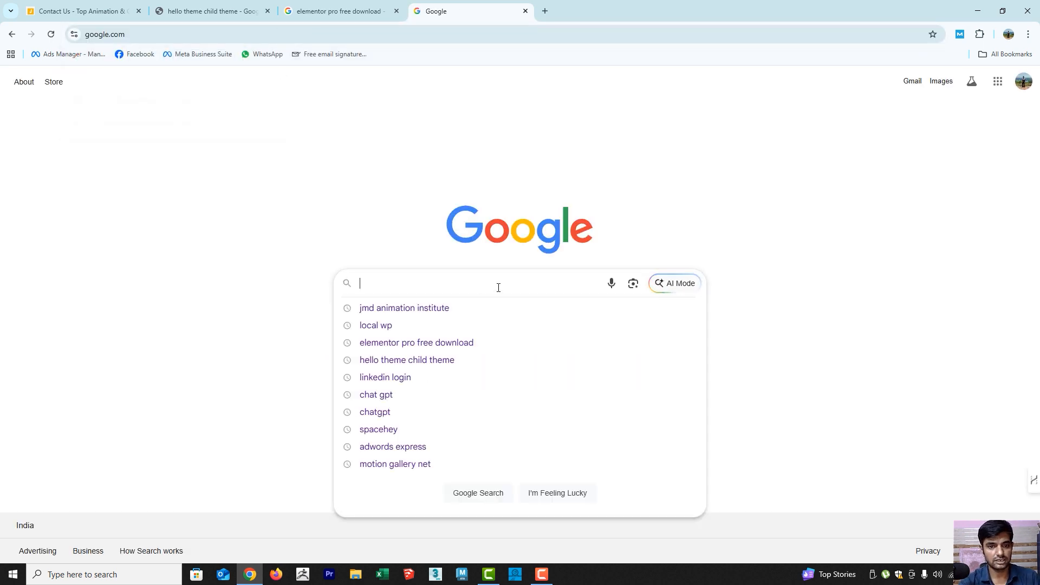
left_click(395, 332)
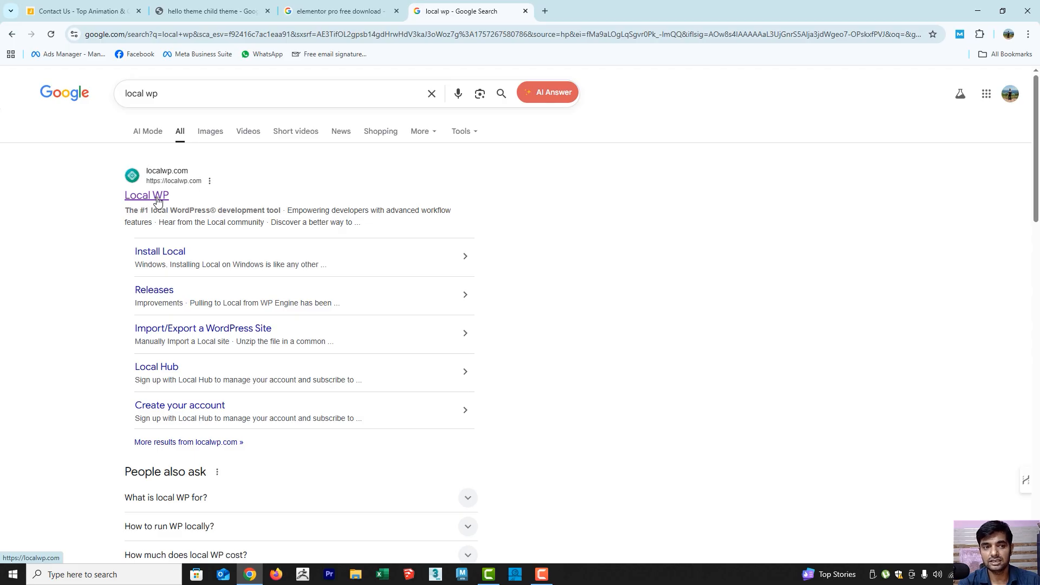
left_click(158, 201)
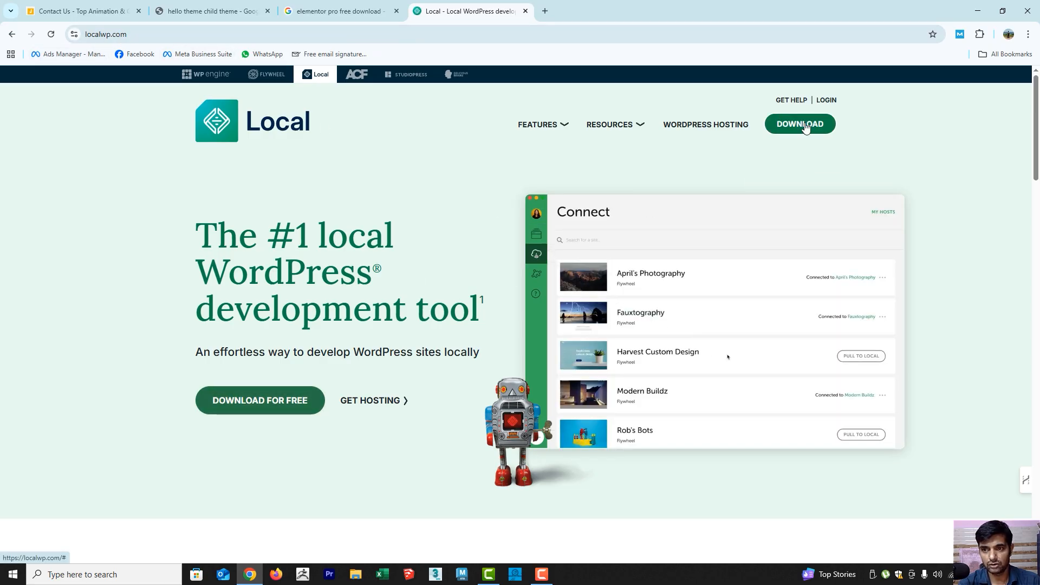
Open the Download Local form and choose Windows as the platform and Other as the organization type
left_click(806, 126)
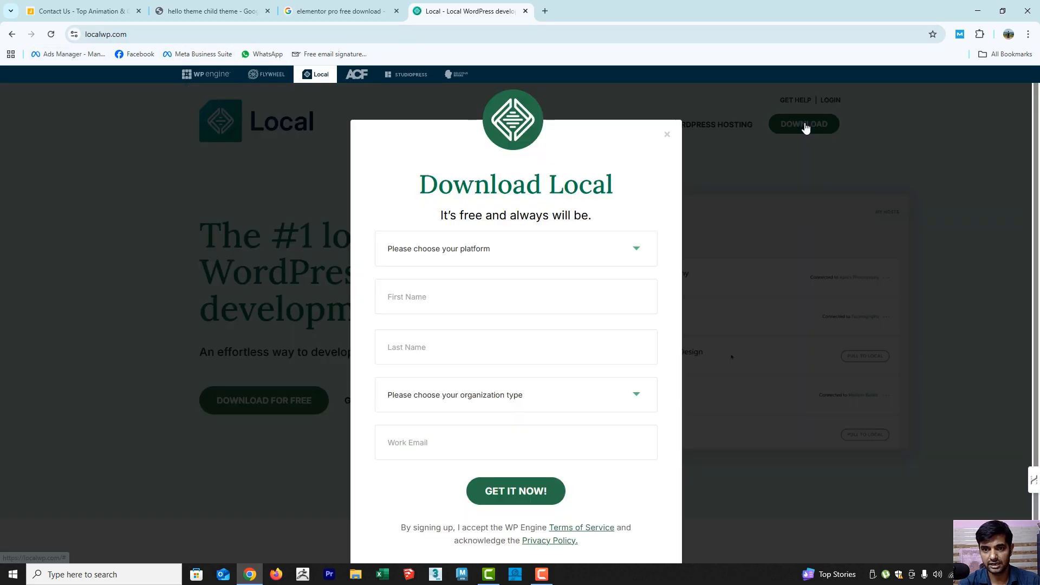
left_click(636, 251)
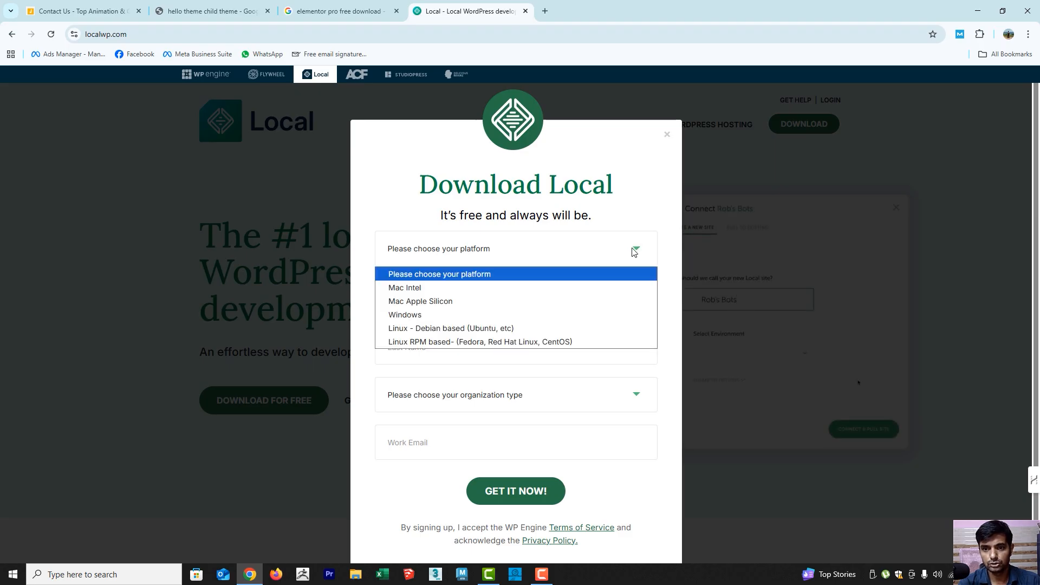
left_click(447, 322)
left_click(463, 298)
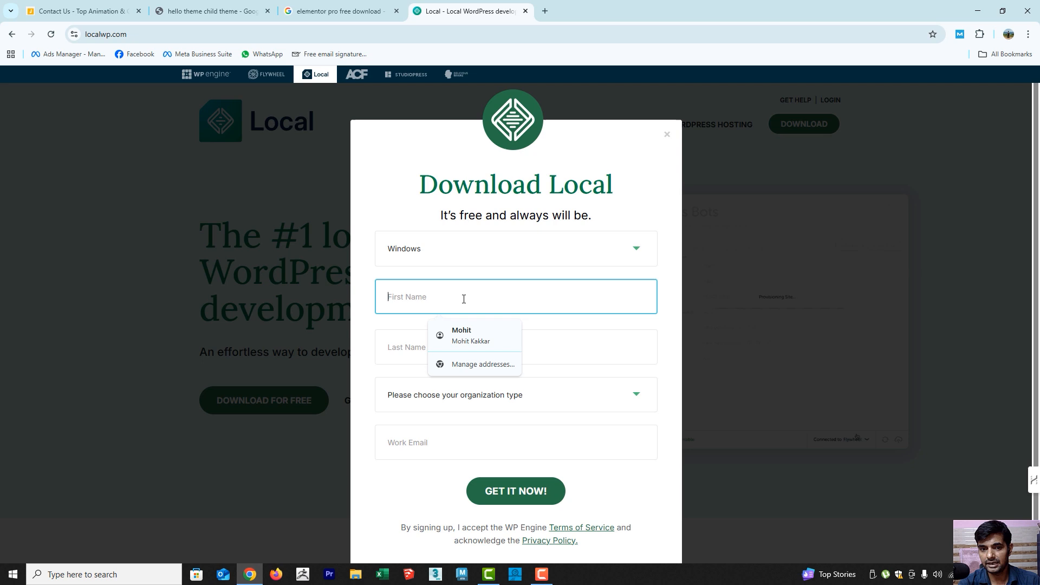
left_click(458, 405)
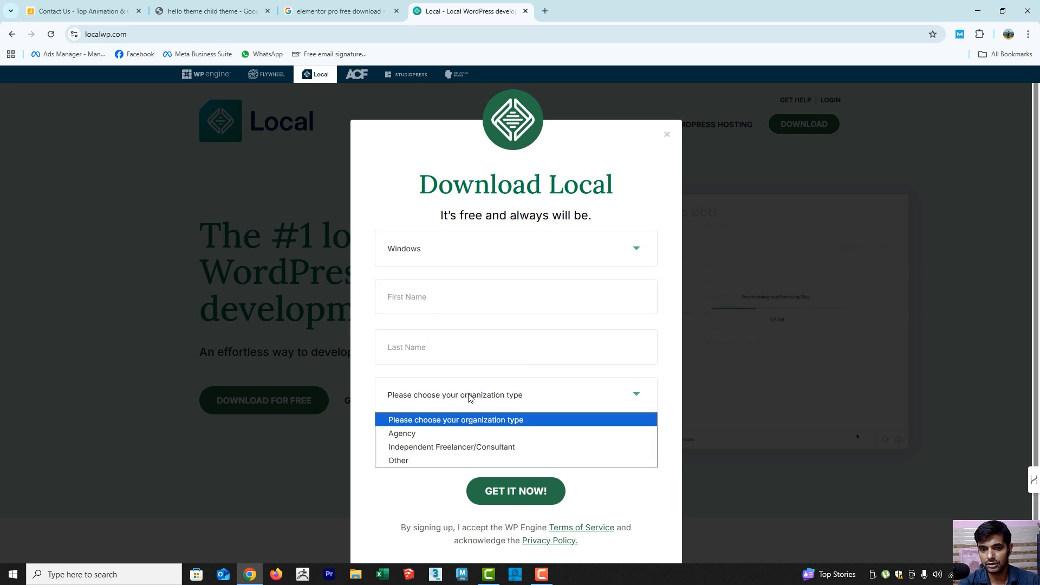
left_click(415, 461)
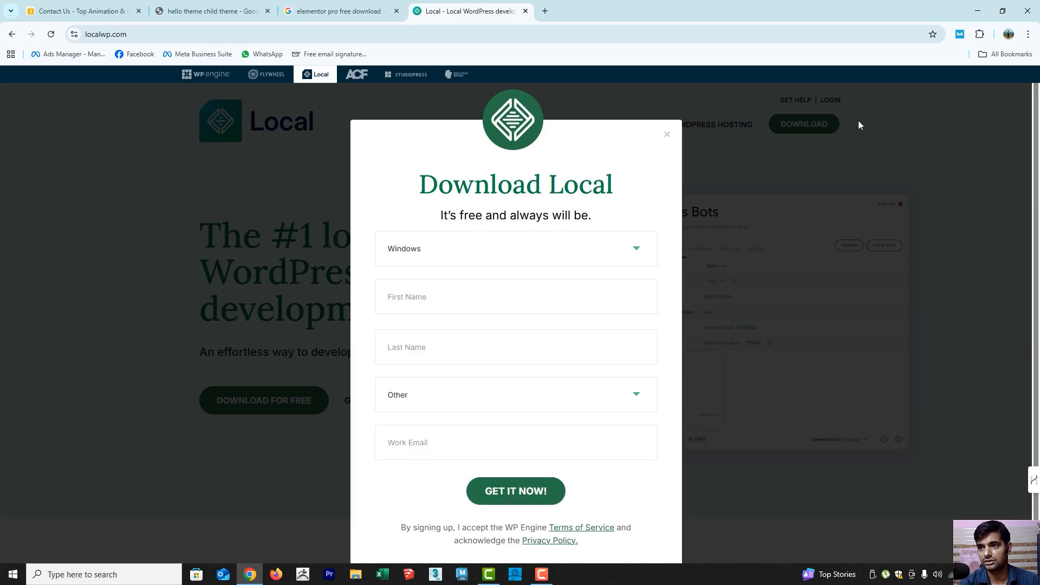
left_click(356, 579)
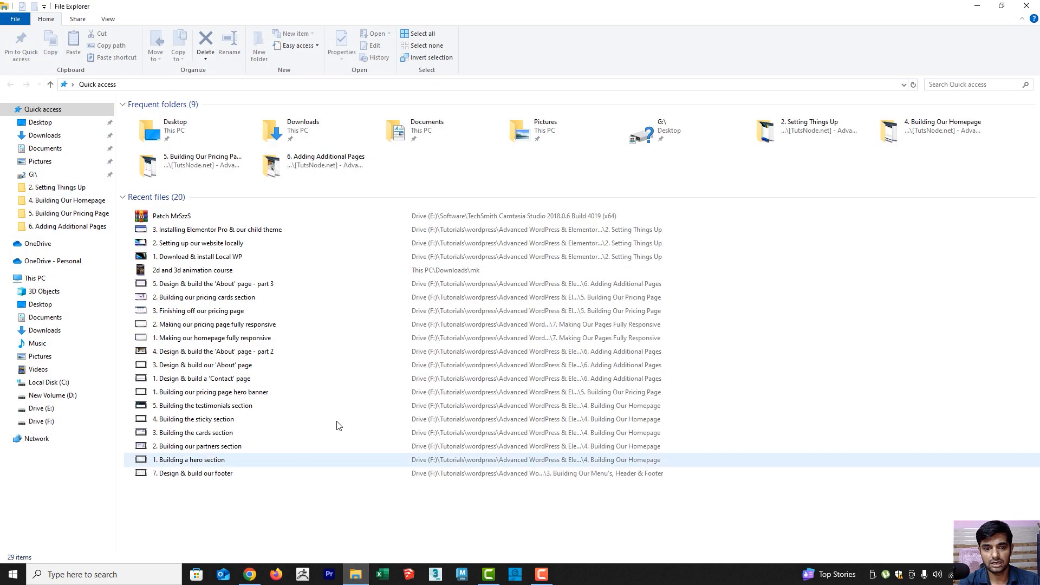
left_click(250, 574)
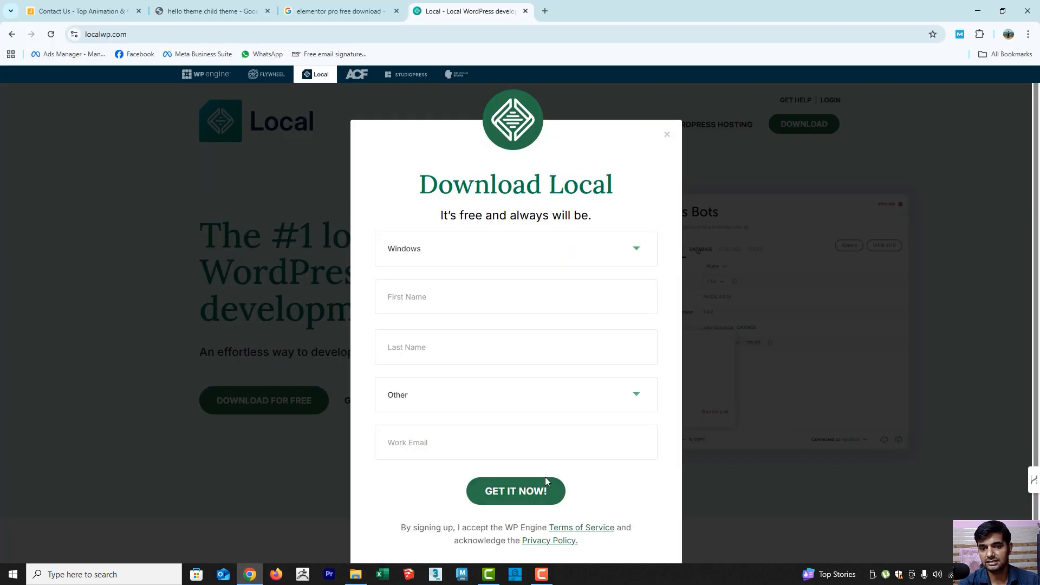
Fill in the first name, last name and work e-mail, choose Independent Freelancer/Consultant as the organization type, and submit the download form
left_click(471, 299)
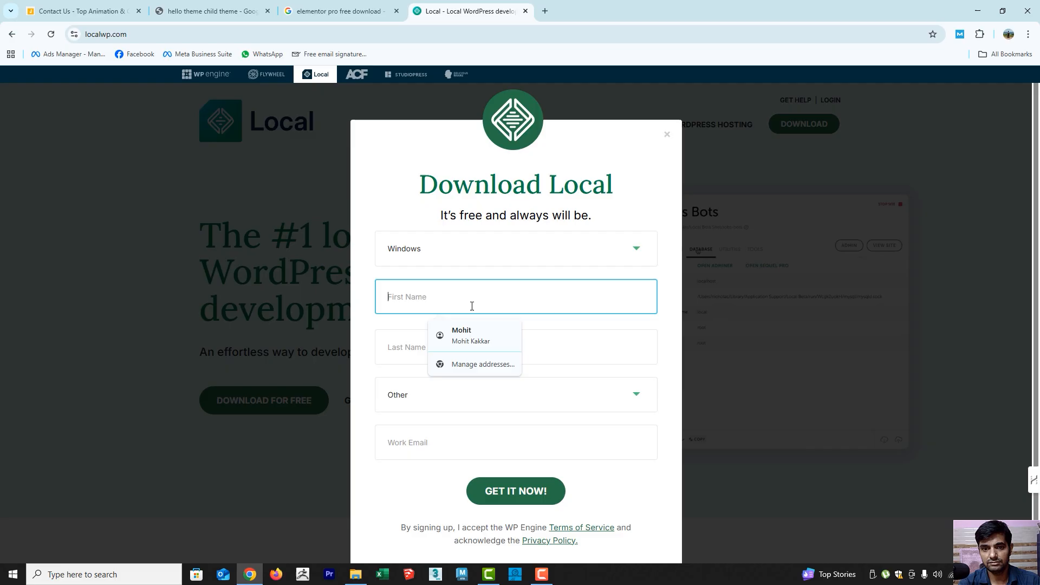
left_click(466, 333)
left_click(454, 411)
left_click(434, 444)
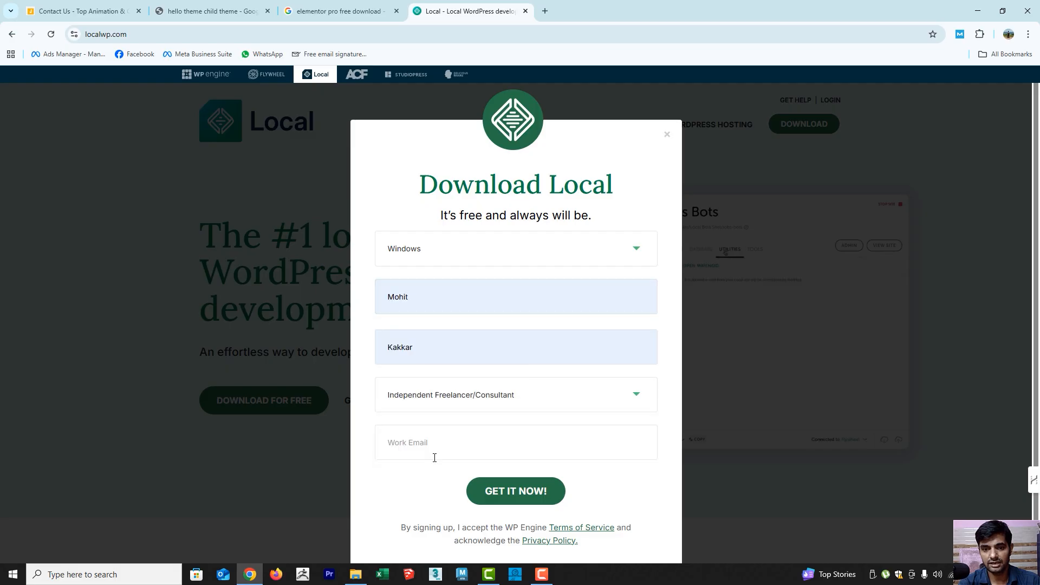
left_click(434, 449)
left_click(480, 477)
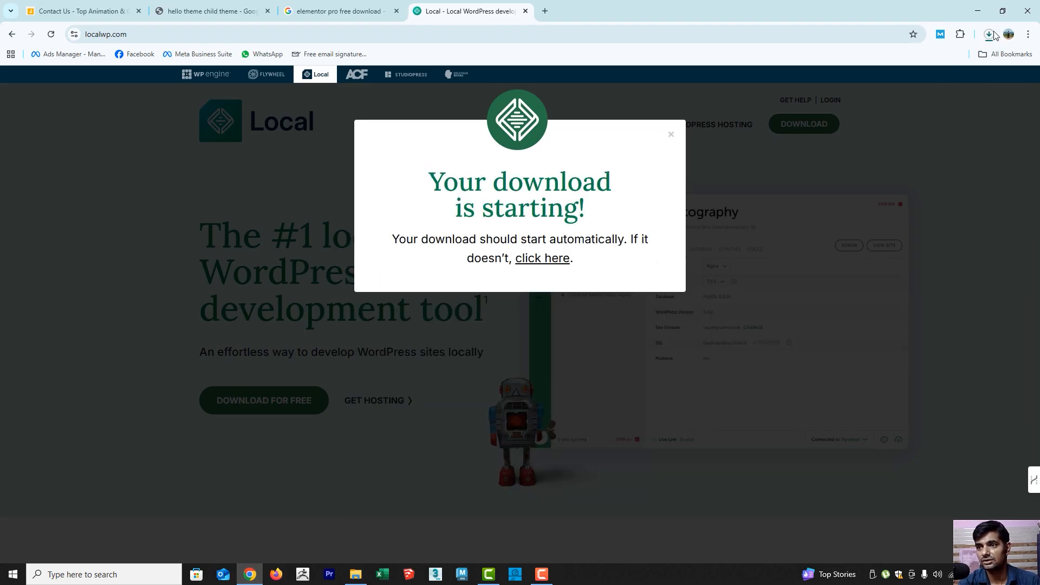
Cancel the running local-9.2.8-windows (1).exe download in the download history and close the history and Local website tabs
left_click(894, 115)
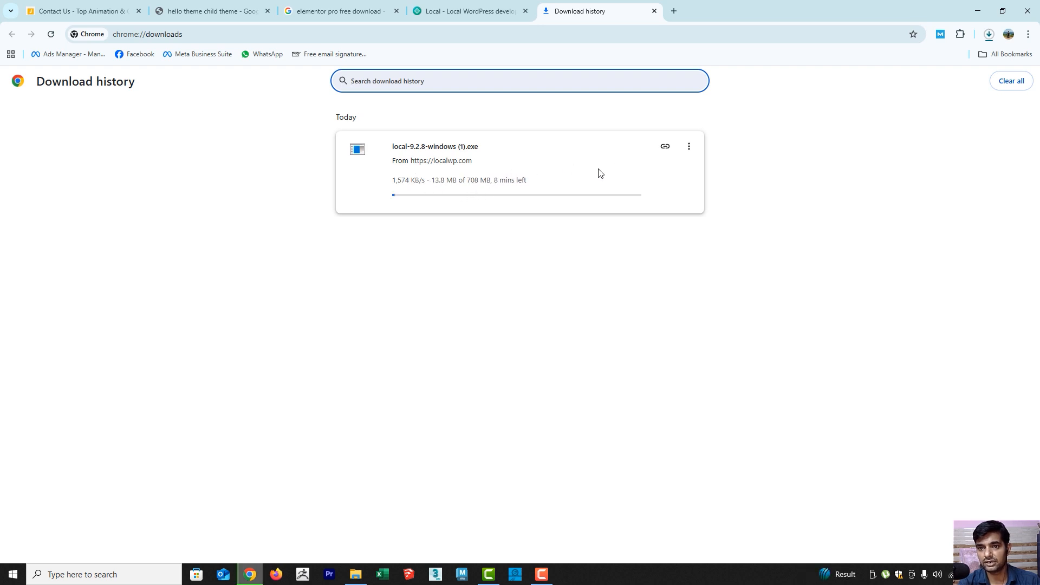
left_click(689, 147)
left_click(655, 171)
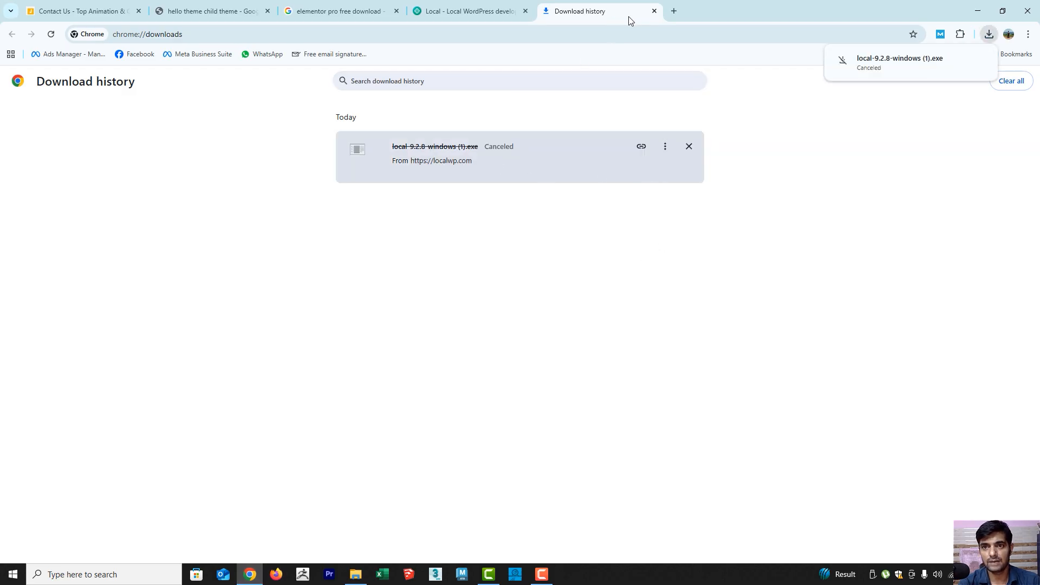
left_click(654, 11)
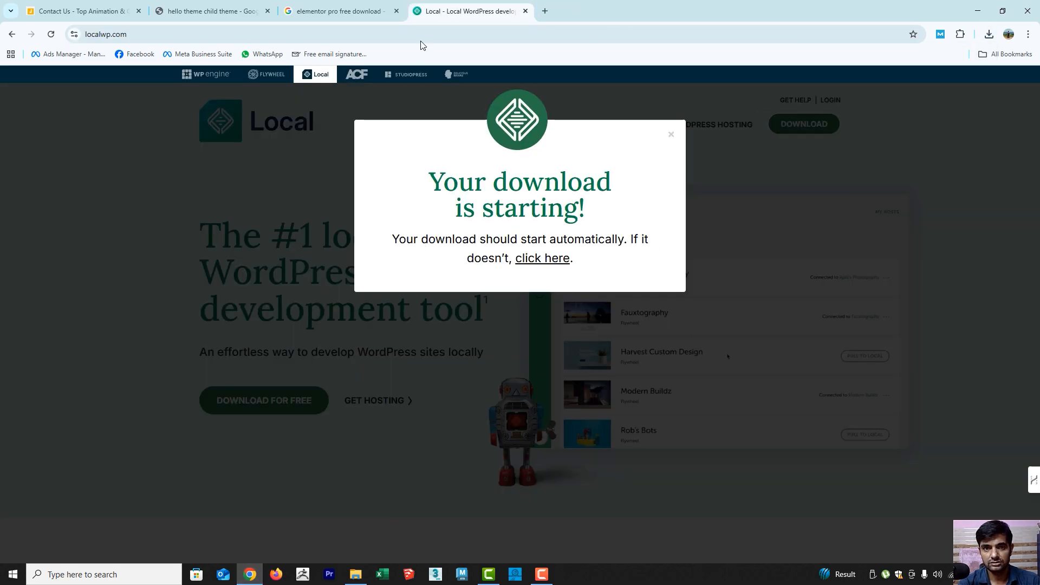
left_click(525, 11)
Switch to File Explorer, check the Downloads folder for the Local installer, and minimize the open windows to show the desktop
left_click(356, 574)
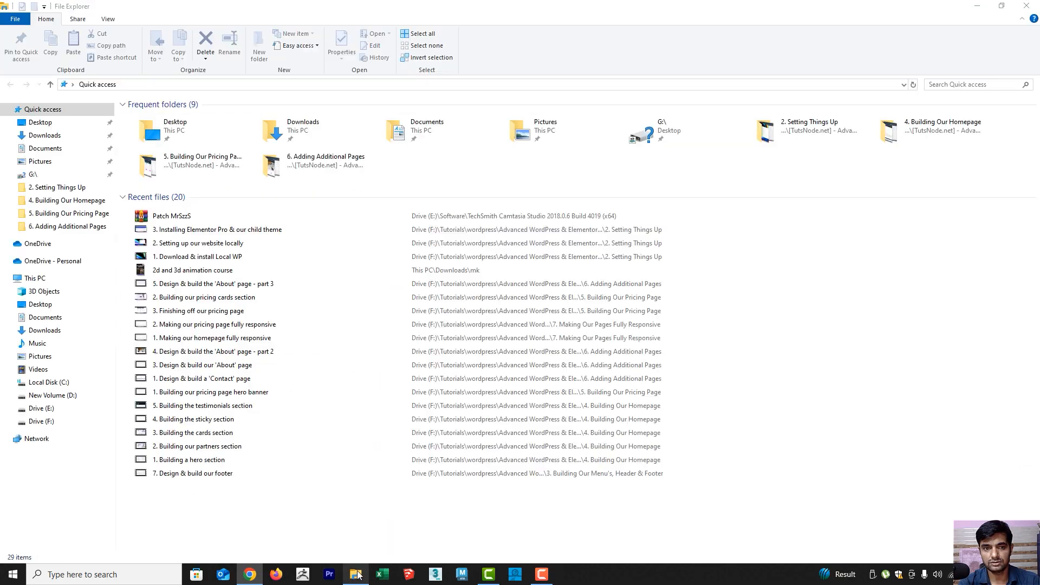
left_click(48, 137)
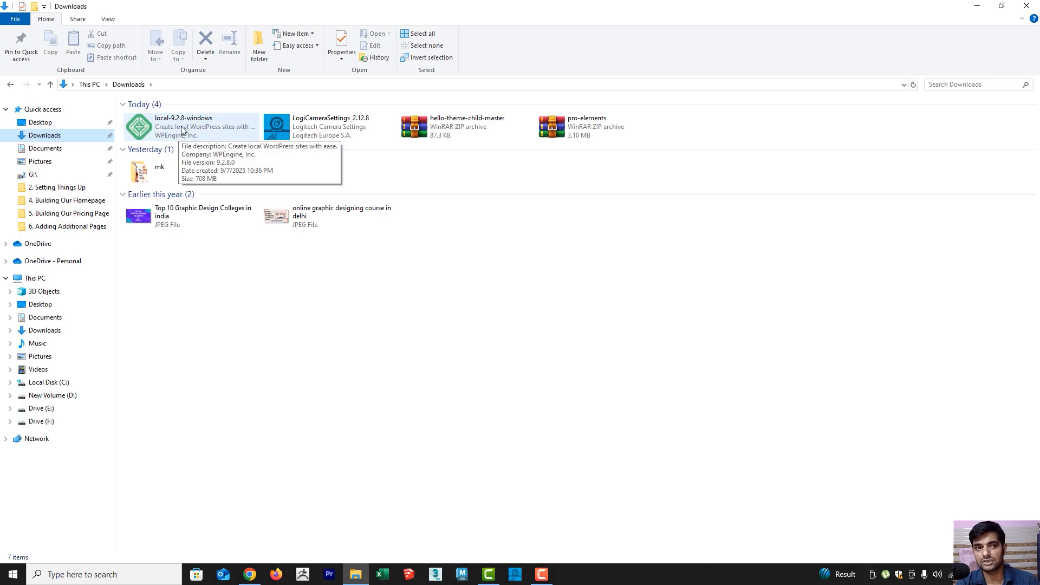
left_click(975, 7)
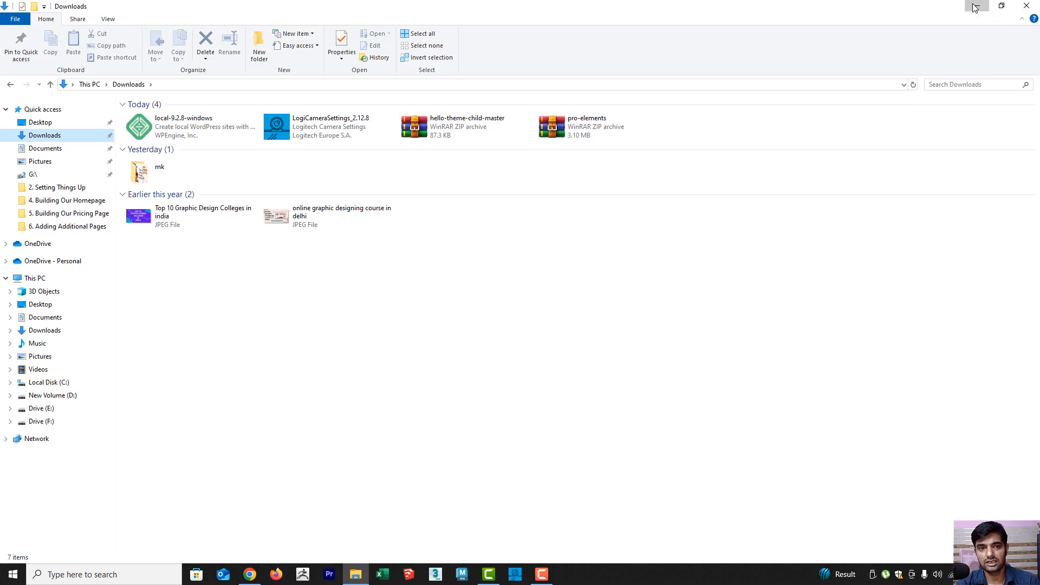
left_click(979, 8)
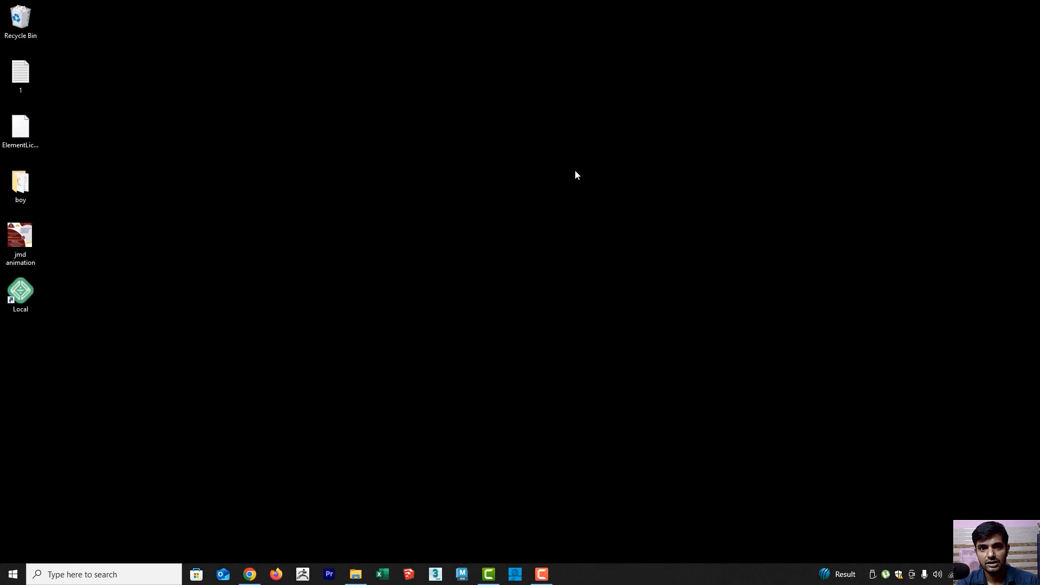
Launch Local from the desktop and start creating a new site with the Create a new site option
double_click(25, 298)
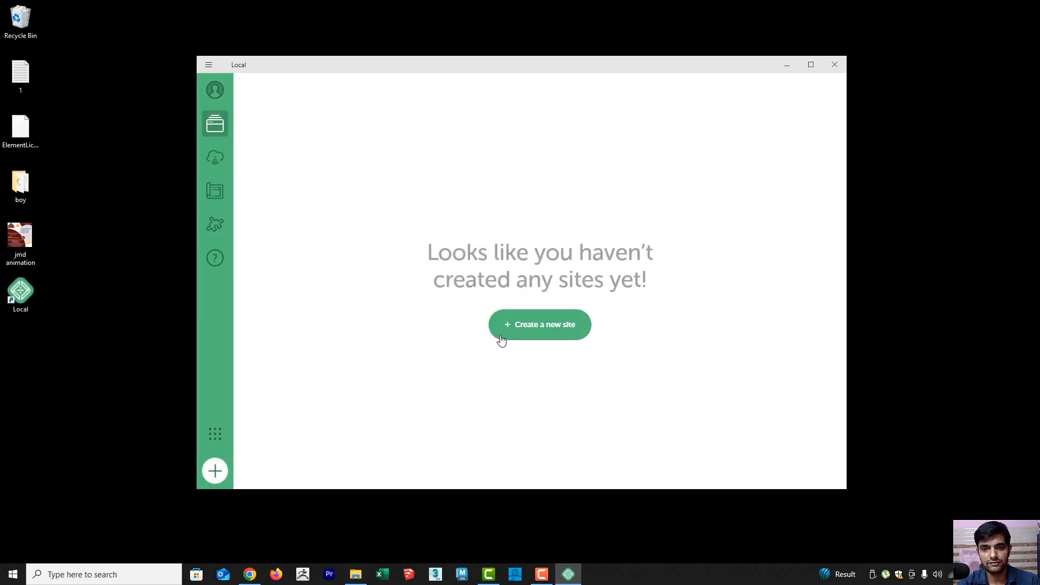
left_click(544, 332)
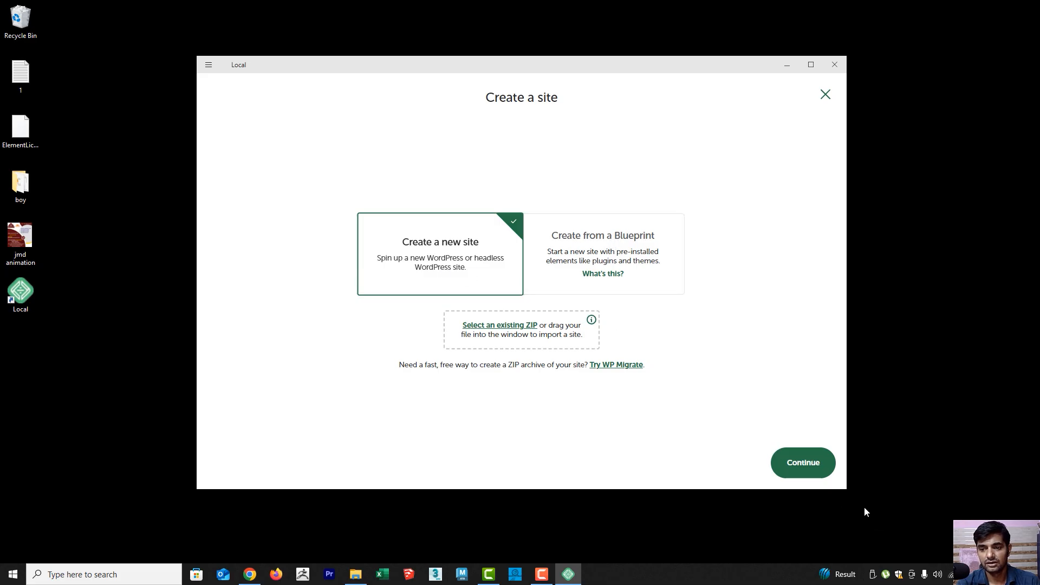
left_click(813, 467)
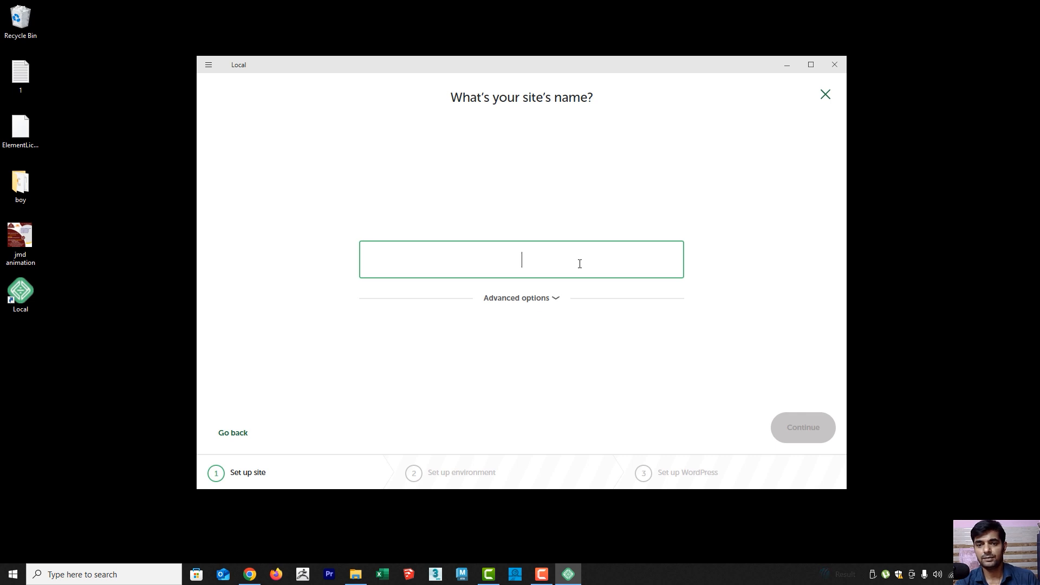
Name the site "perfume" and accept the Preferred environment
type("perfume")
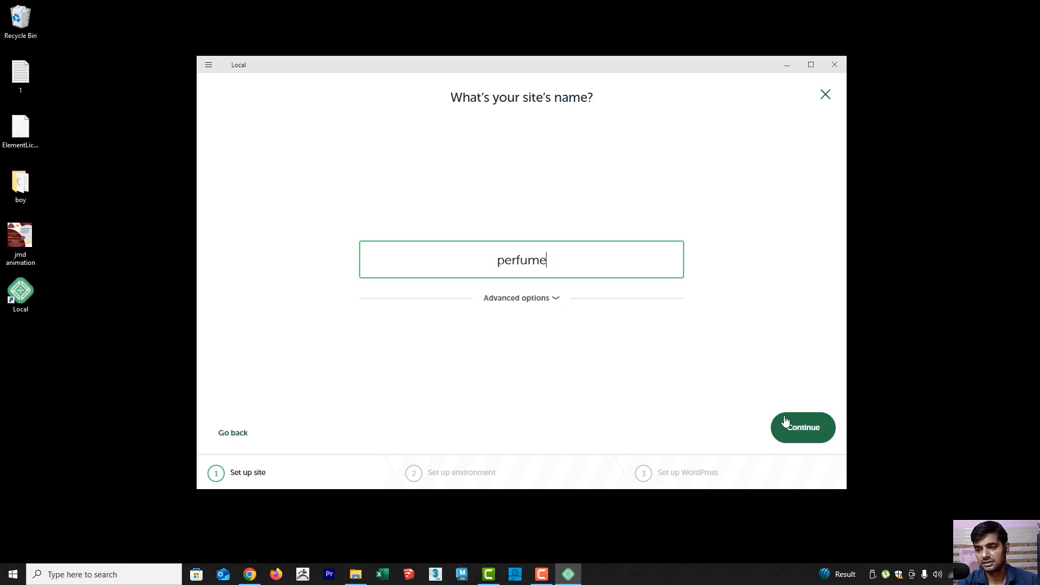
left_click(813, 433)
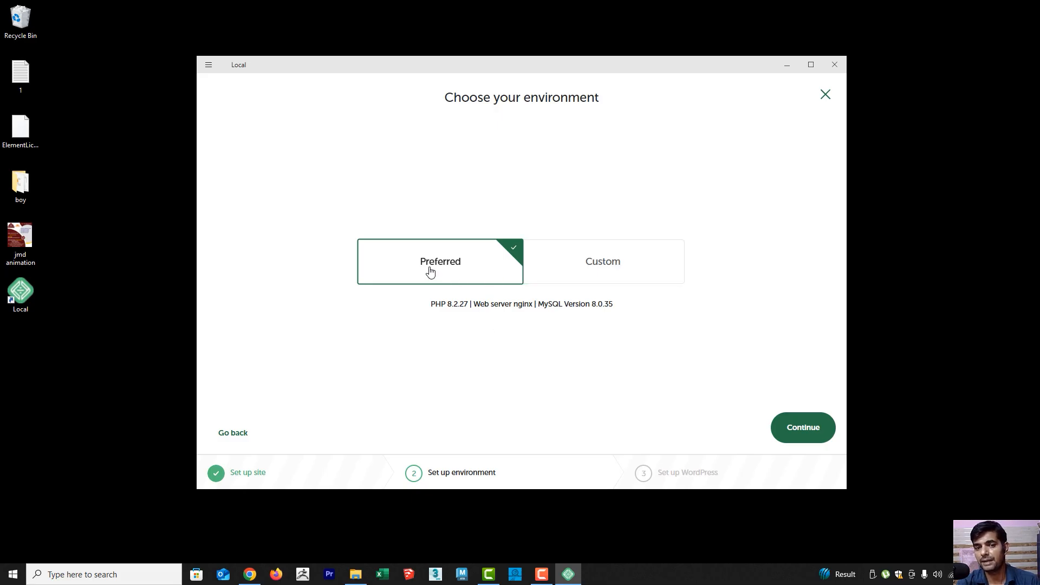
left_click(806, 432)
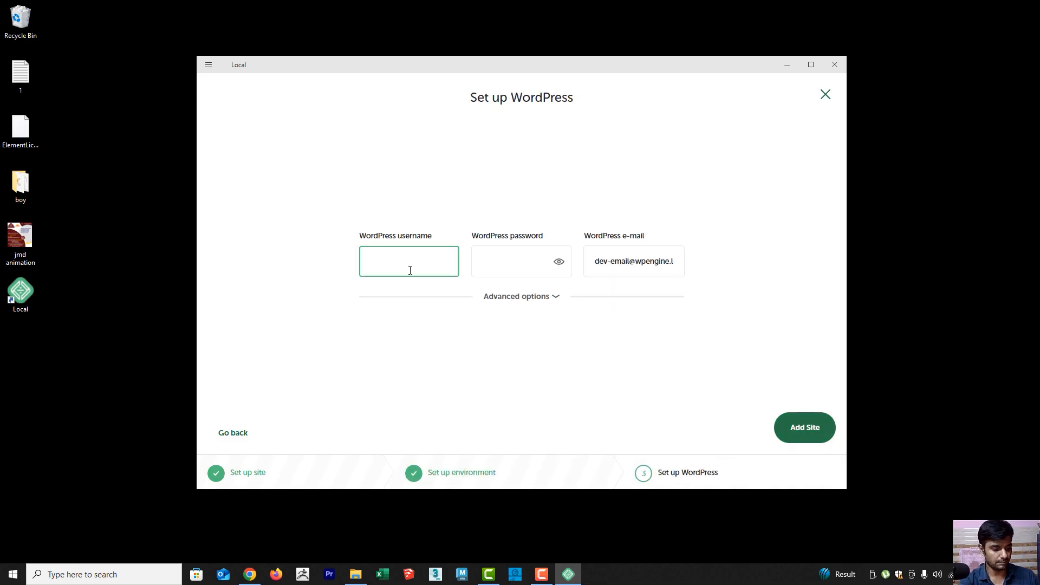
Set the WordPress username to "perfume", enter the WordPress password, show the advanced options, and add the site
type("perfu")
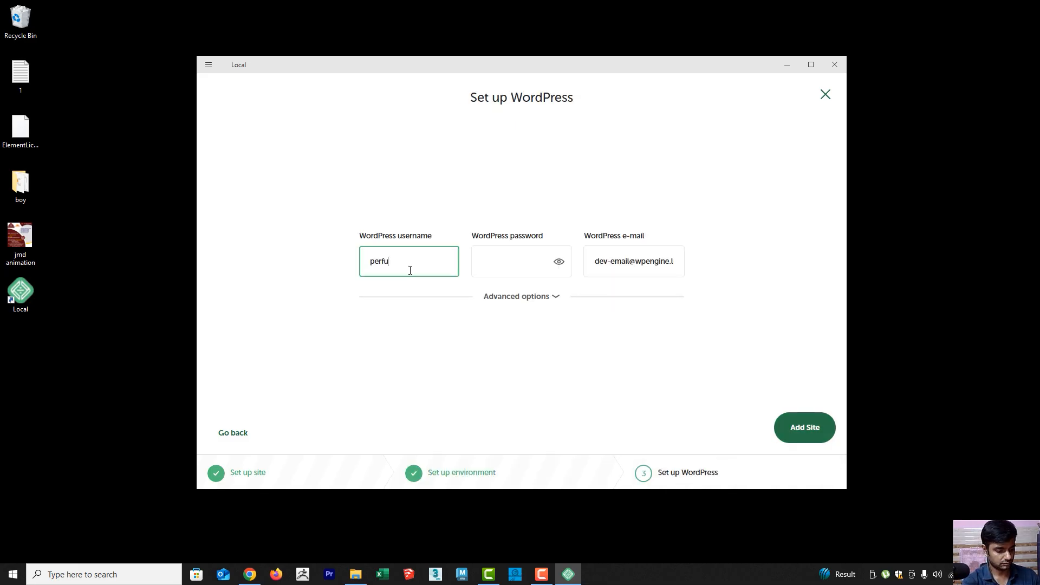
type("me")
left_click(522, 257)
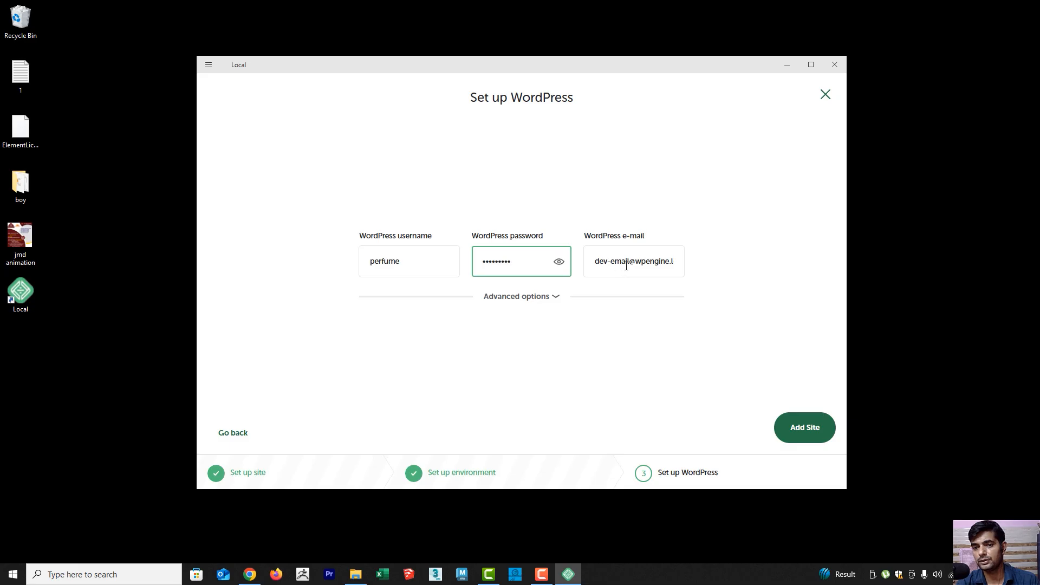
left_click(550, 297)
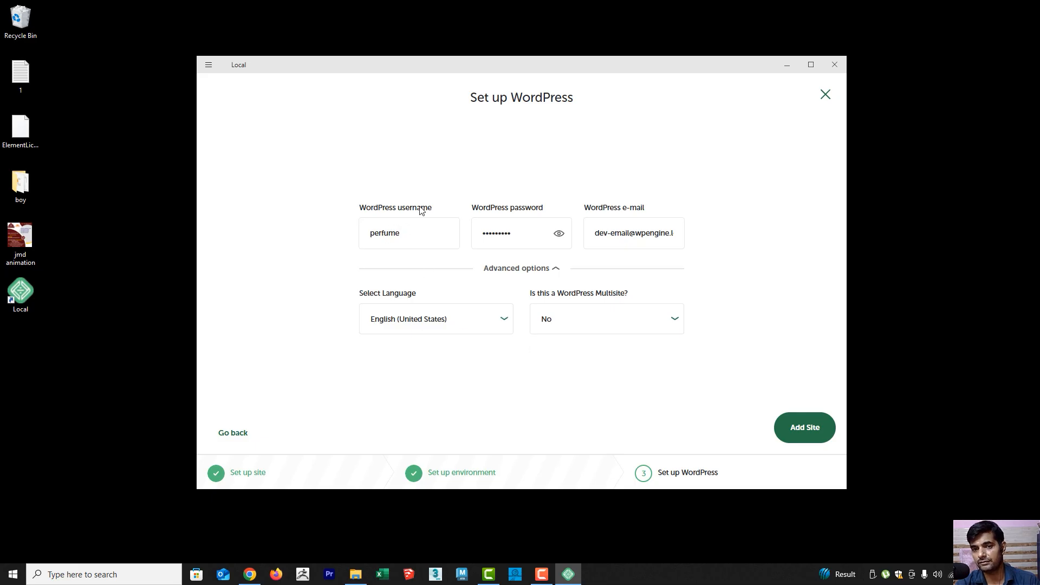
left_click(803, 431)
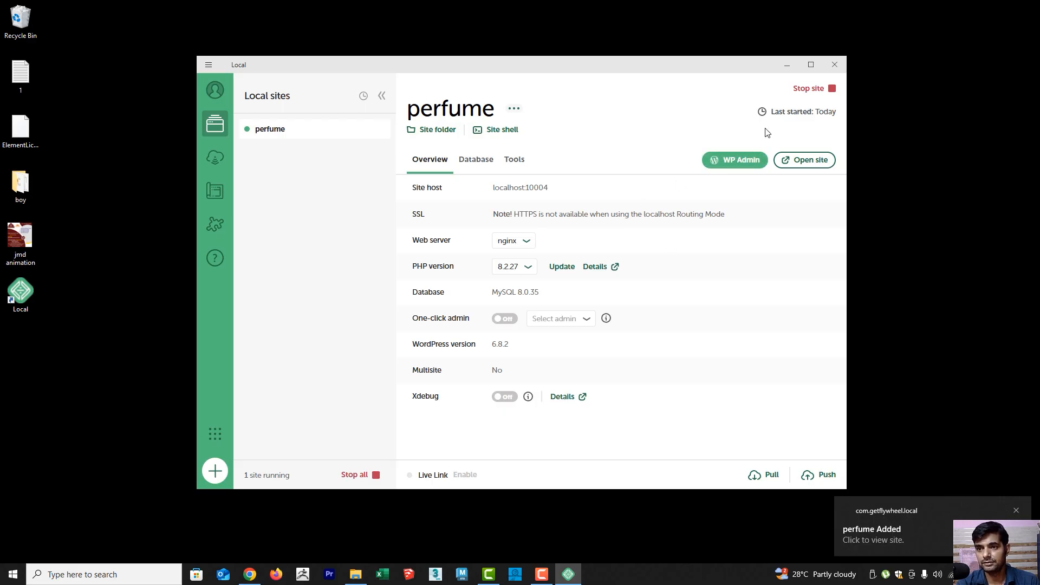
Stop and restart the perfume site, and open its WP Admin login page in the browser
left_click(813, 89)
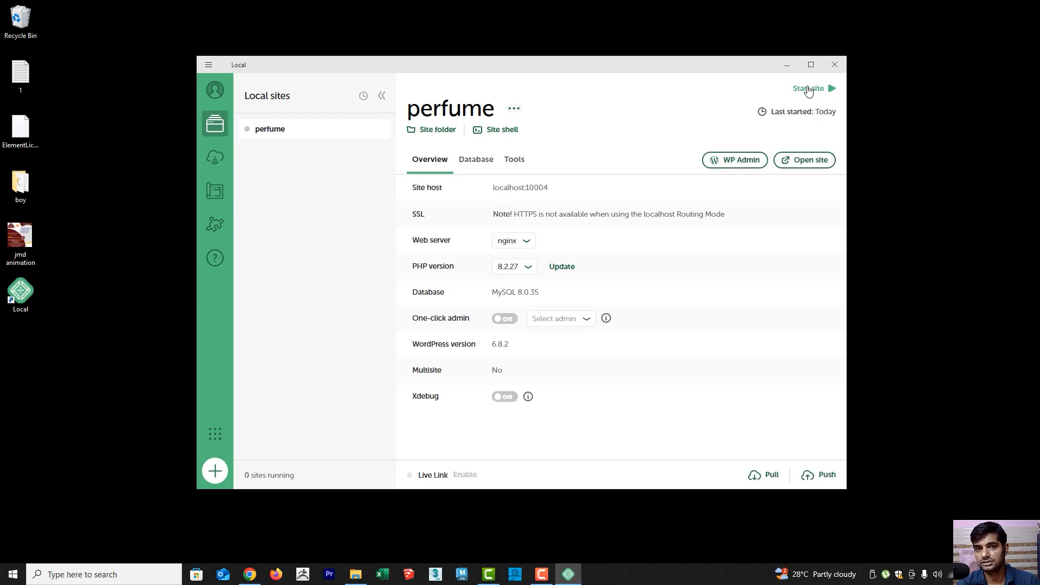
left_click(808, 90)
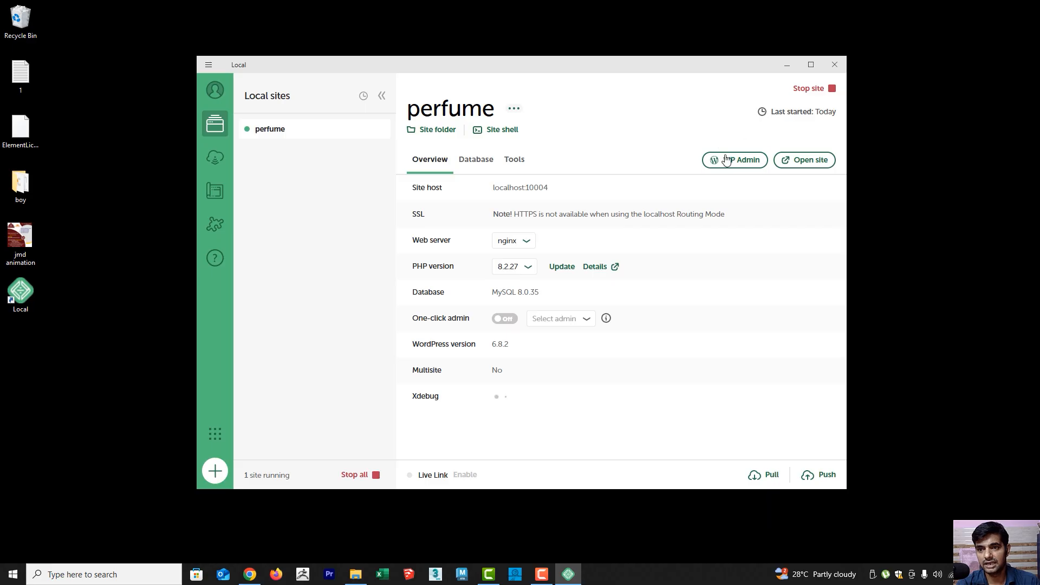
left_click(735, 162)
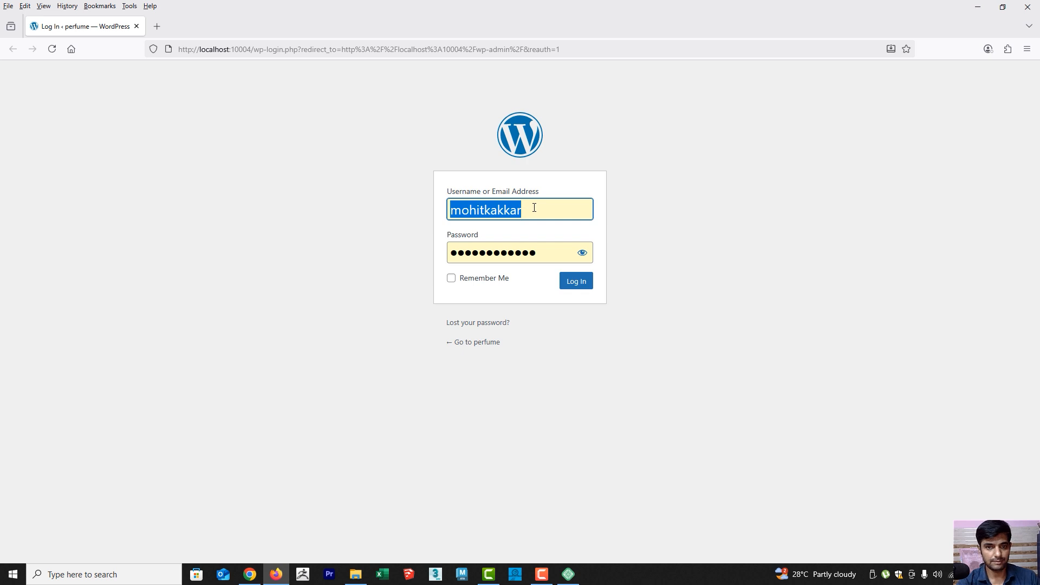
Log in to WordPress with the username "perfume" and the account password, and decline saving the login in the browser
type("perfume")
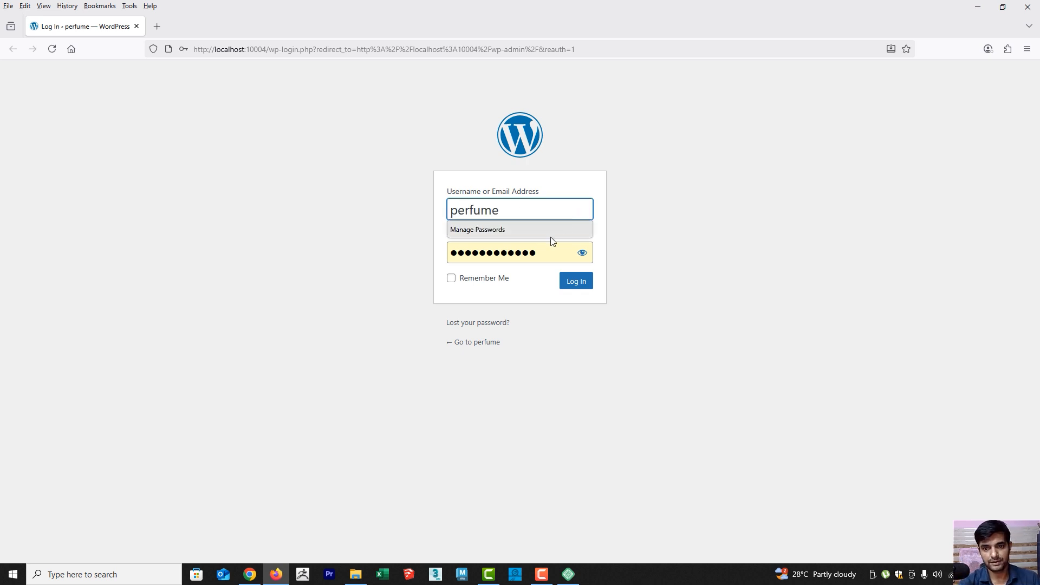
key("Tab")
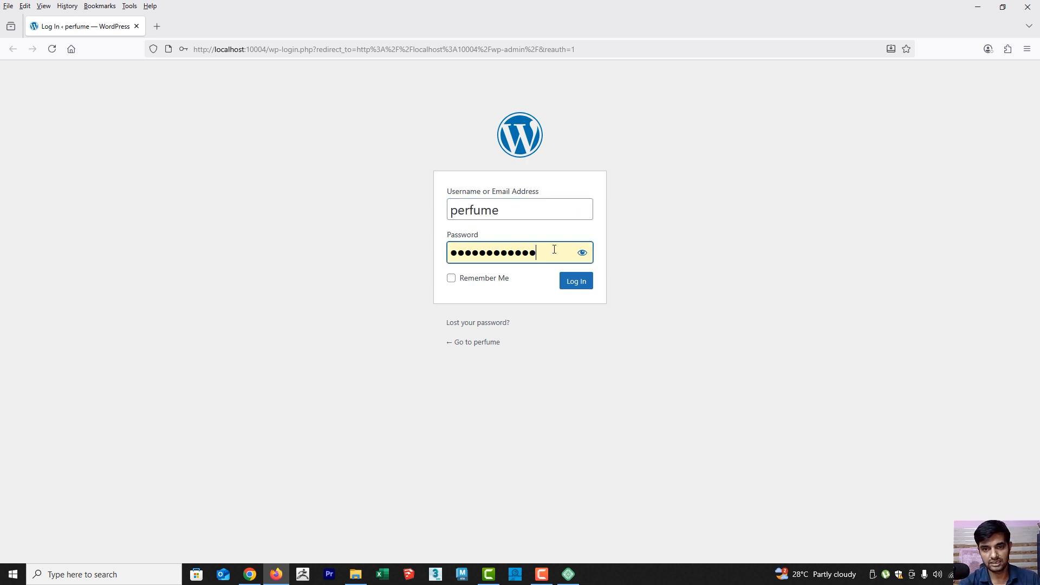
type("•••••••")
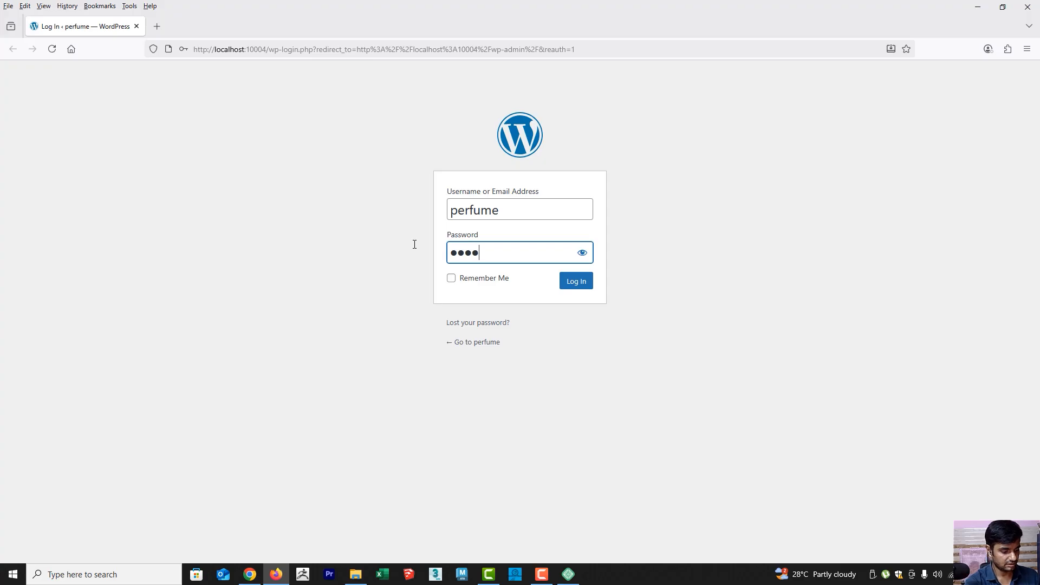
type("••")
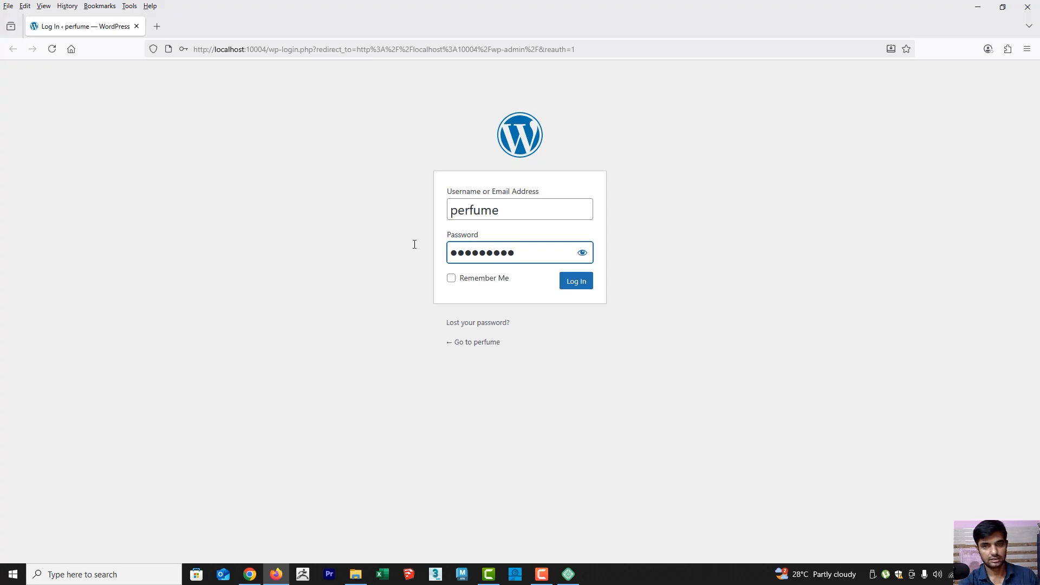
key("Return")
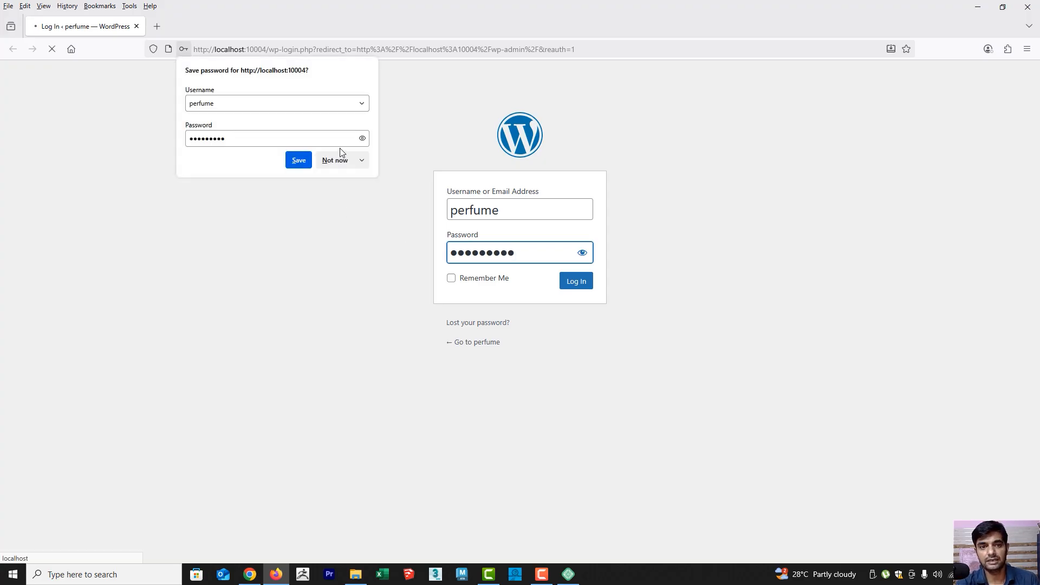
left_click(341, 162)
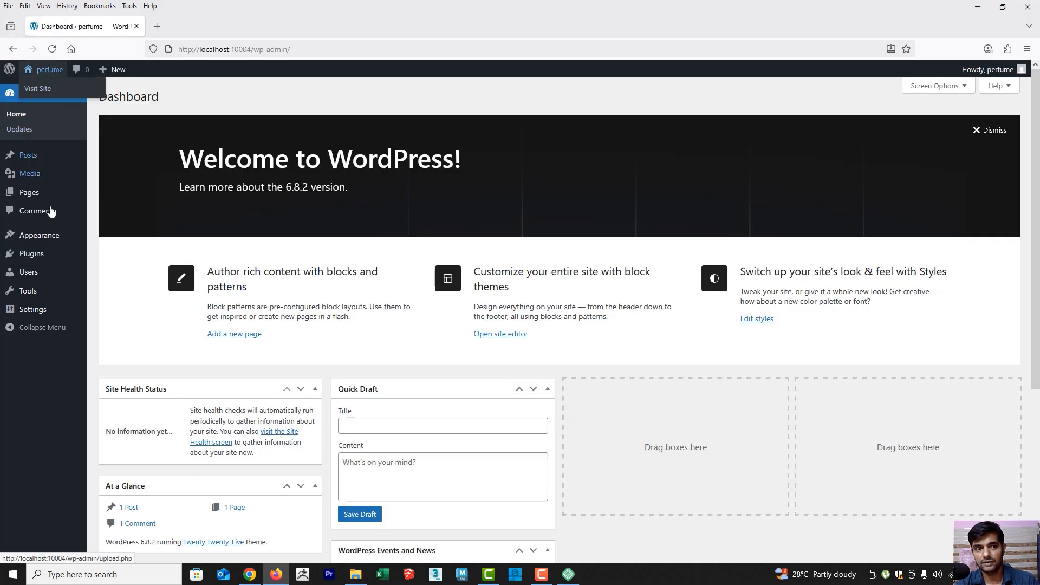
Look over the WordPress dashboard and view the perfume site's front end in a new browser tab
scroll(358, 336, "down", 4)
scroll(355, 293, "up", 4)
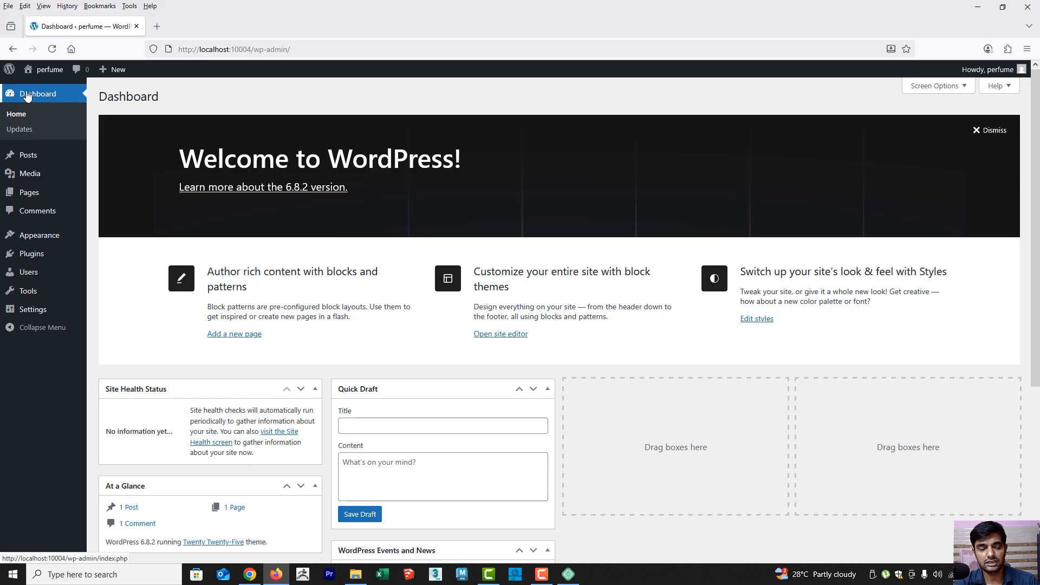
mouse_move(48, 69)
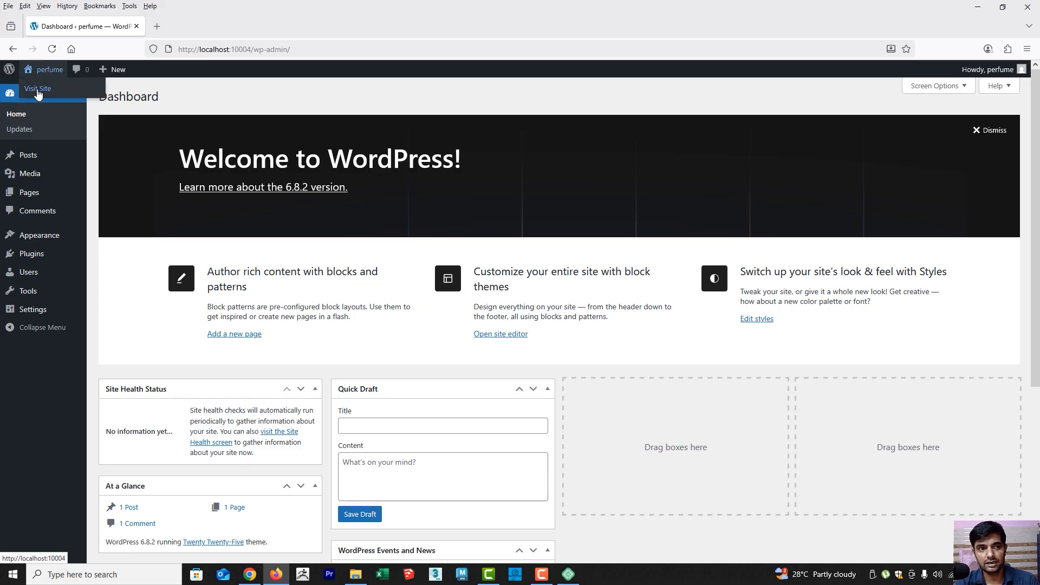
middle_click(37, 90)
left_click(208, 27)
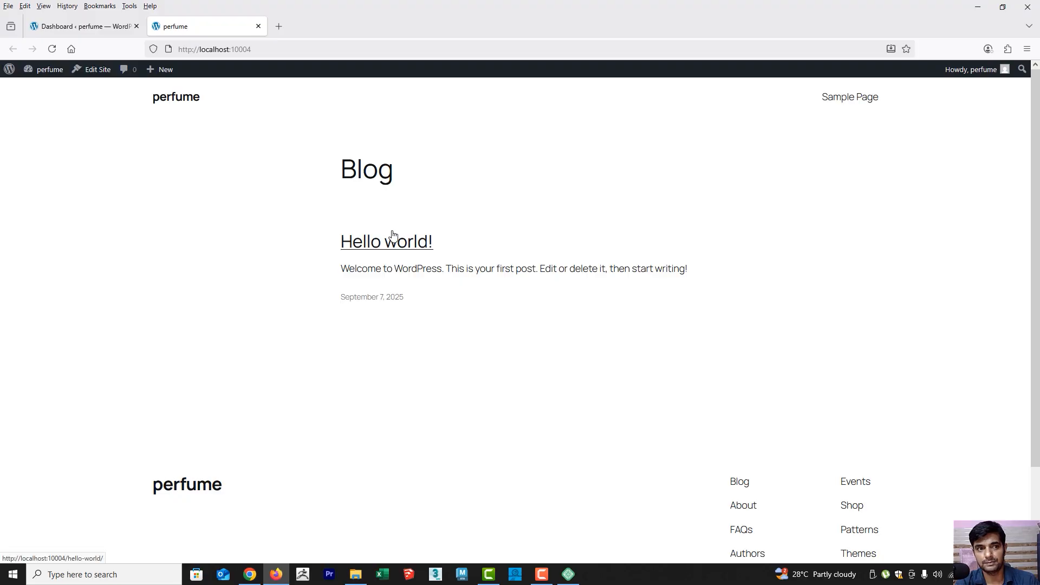
Examine the Blog Home template and the template overview in the site editor, and close that browser tab
left_click(92, 70)
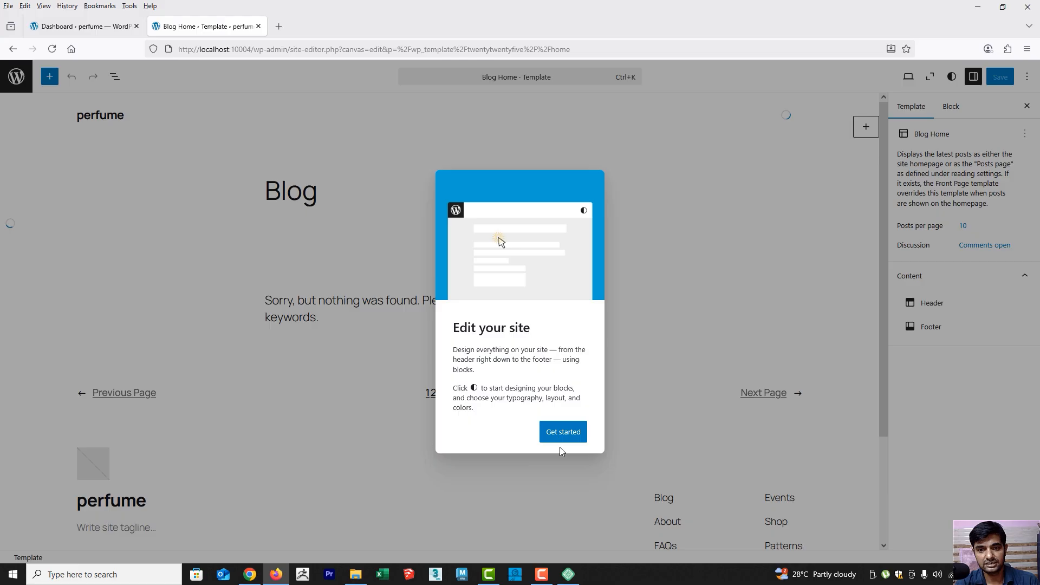
left_click(564, 434)
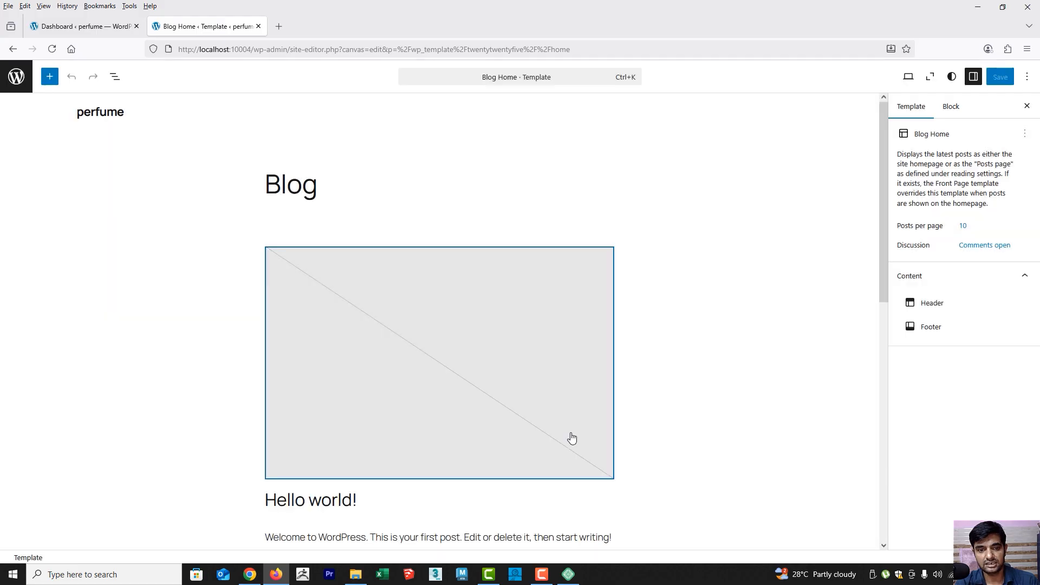
scroll(316, 268, "down", 5)
scroll(315, 268, "up", 5)
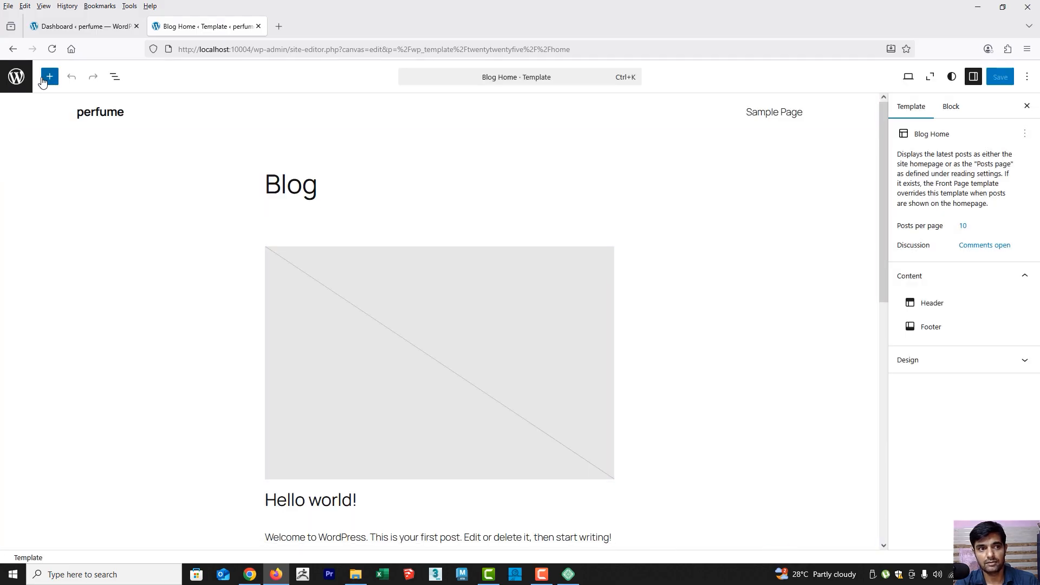
left_click(13, 78)
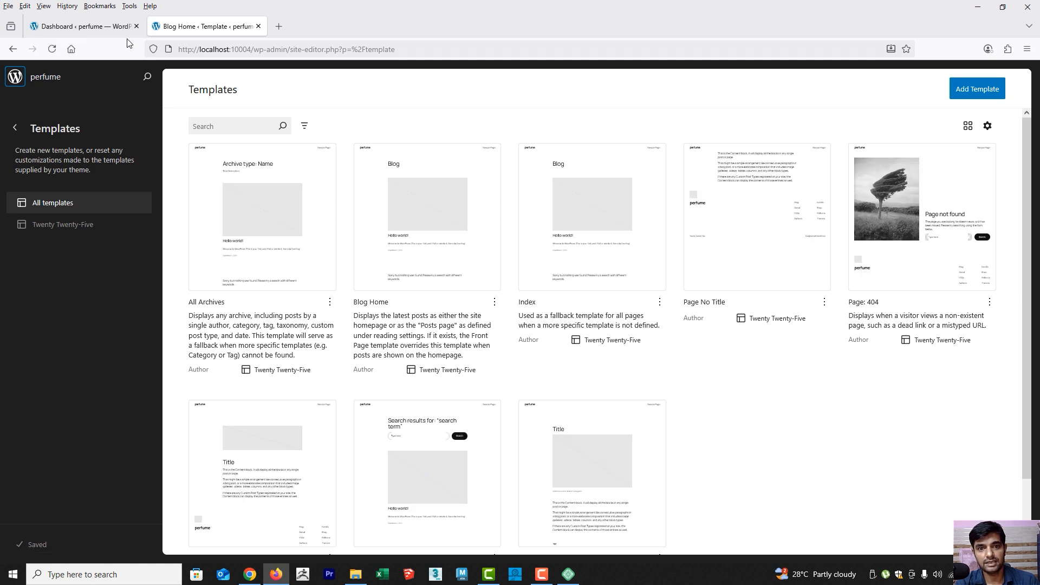
left_click(259, 26)
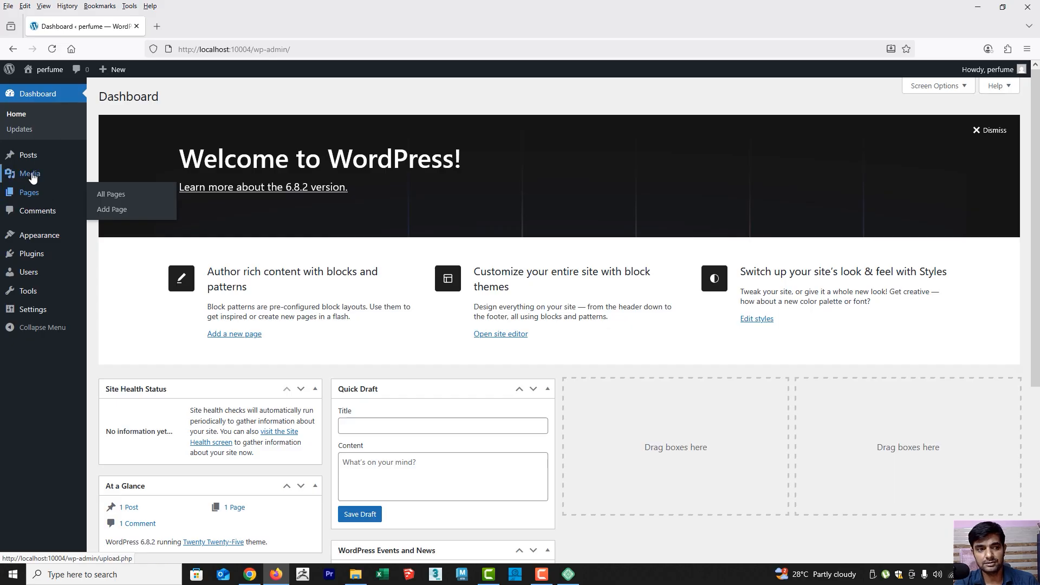
Go to the Add Plugins page and search the plugin directory for "elementor"
mouse_move(30, 179)
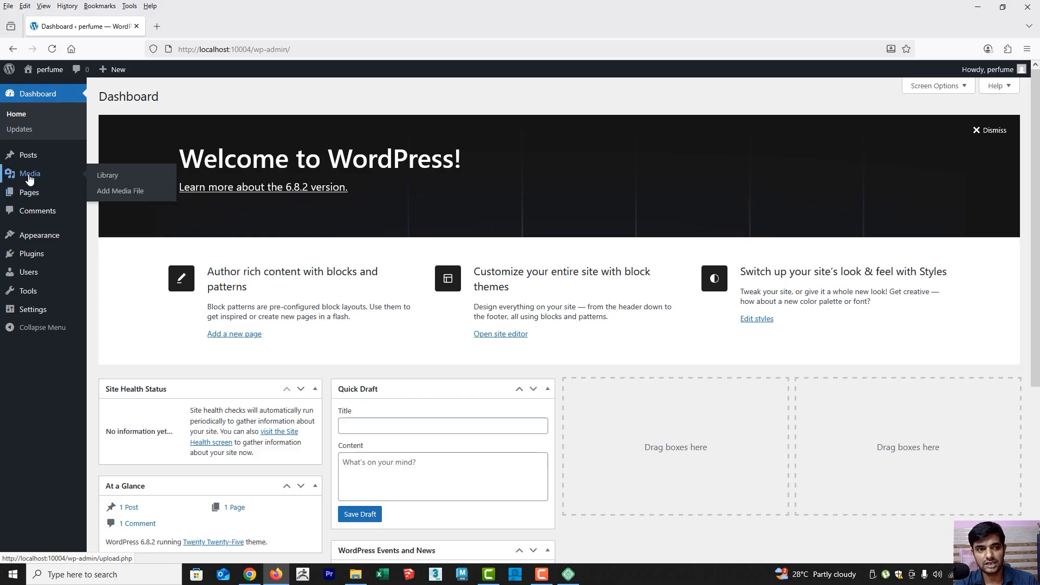
left_click(54, 254)
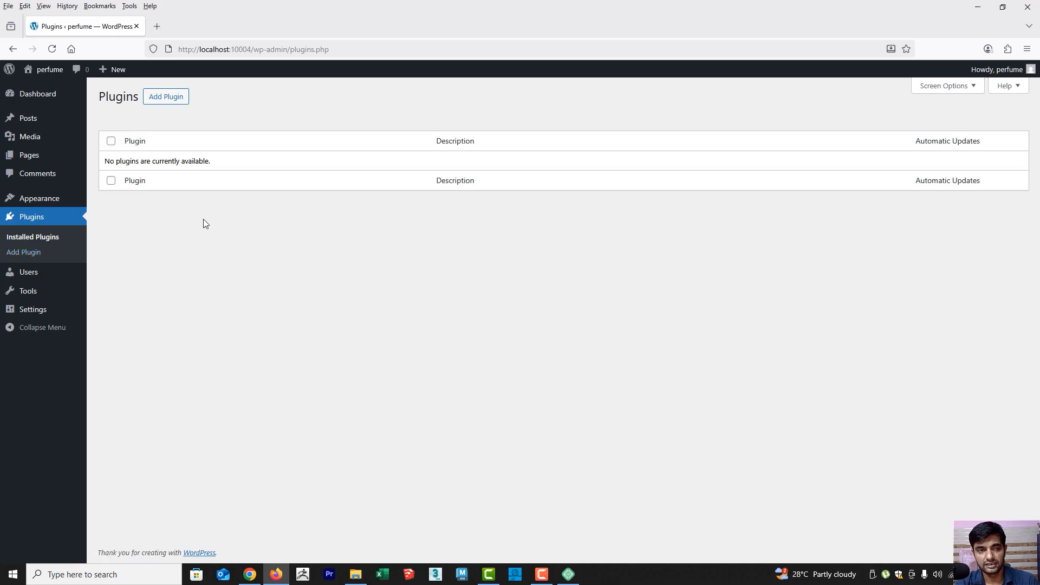
left_click(166, 96)
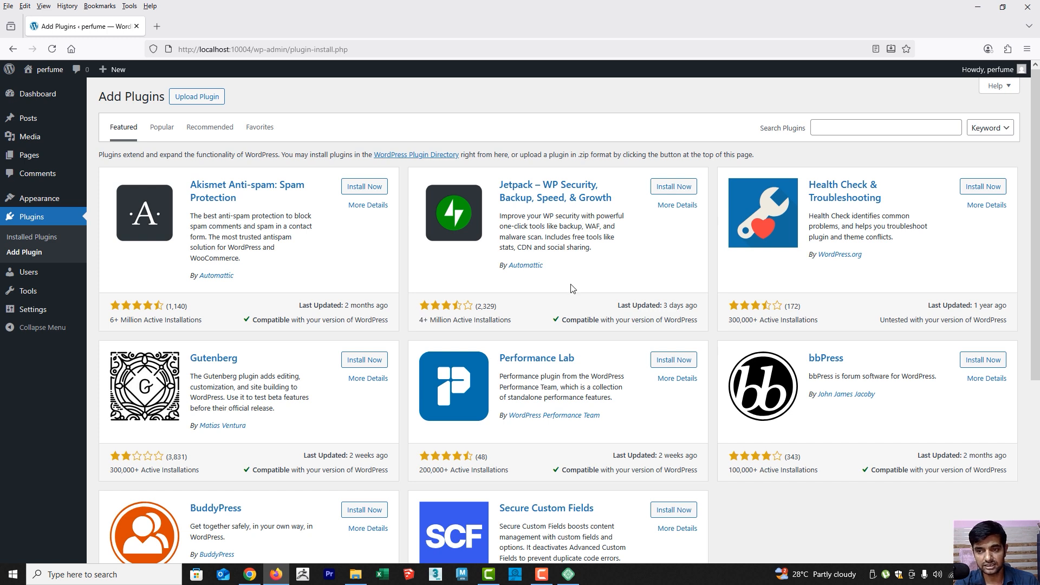
left_click(893, 126)
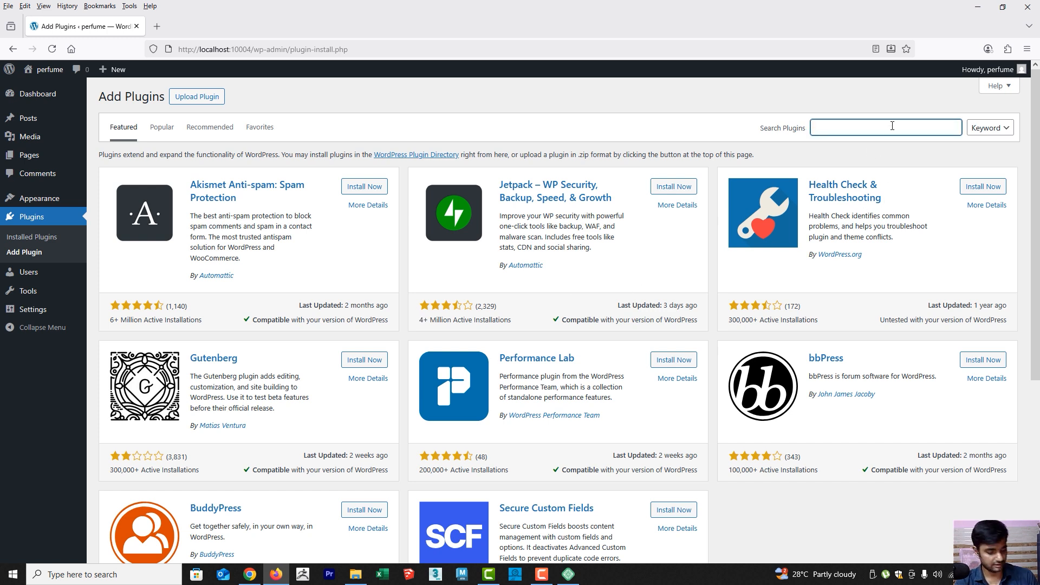
type("elementor")
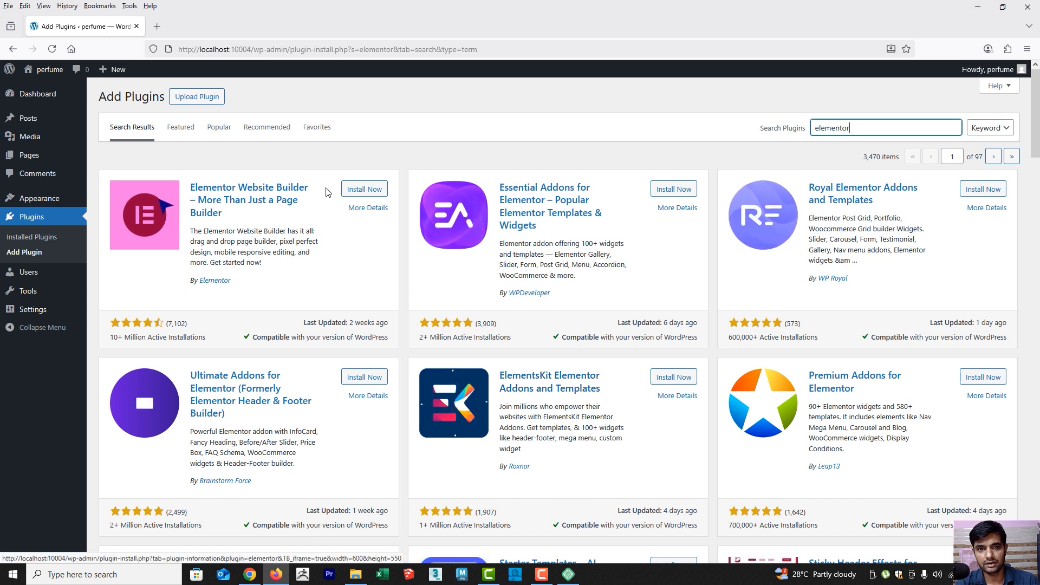
Install the Elementor Website Builder and Essential Addons for Elementor plugins
left_click(365, 191)
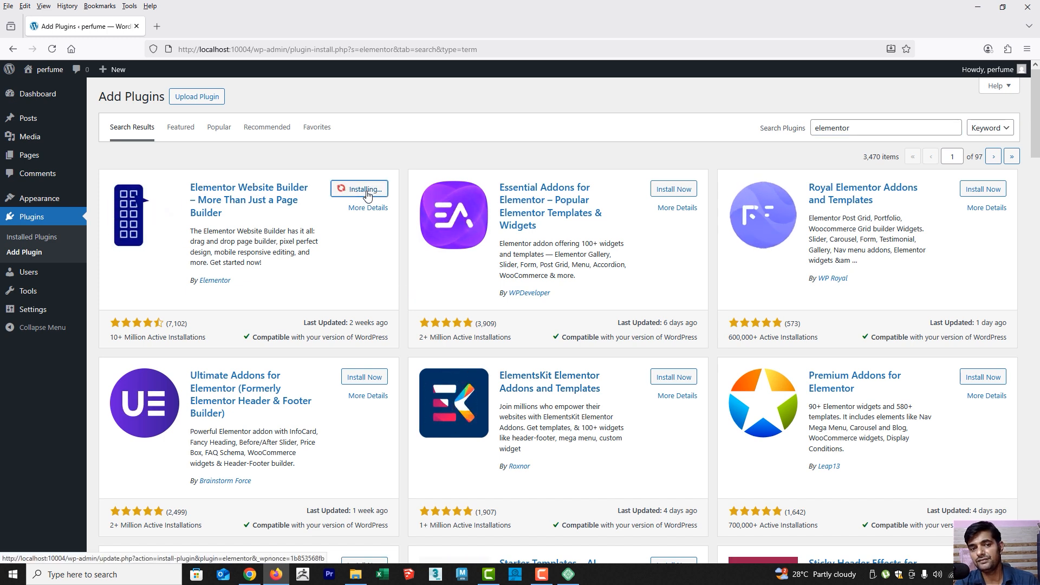
left_click(570, 575)
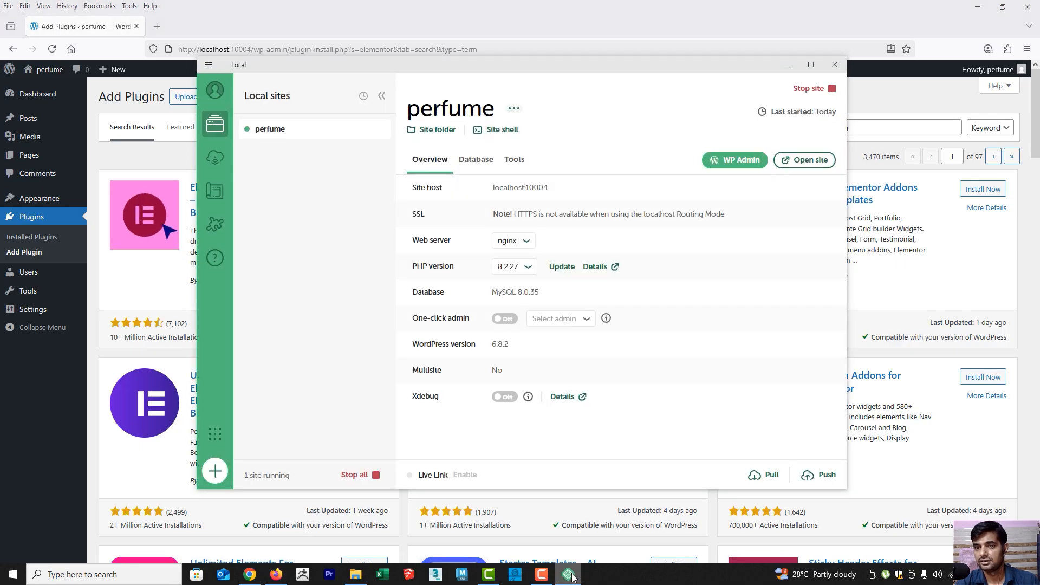
left_click(570, 575)
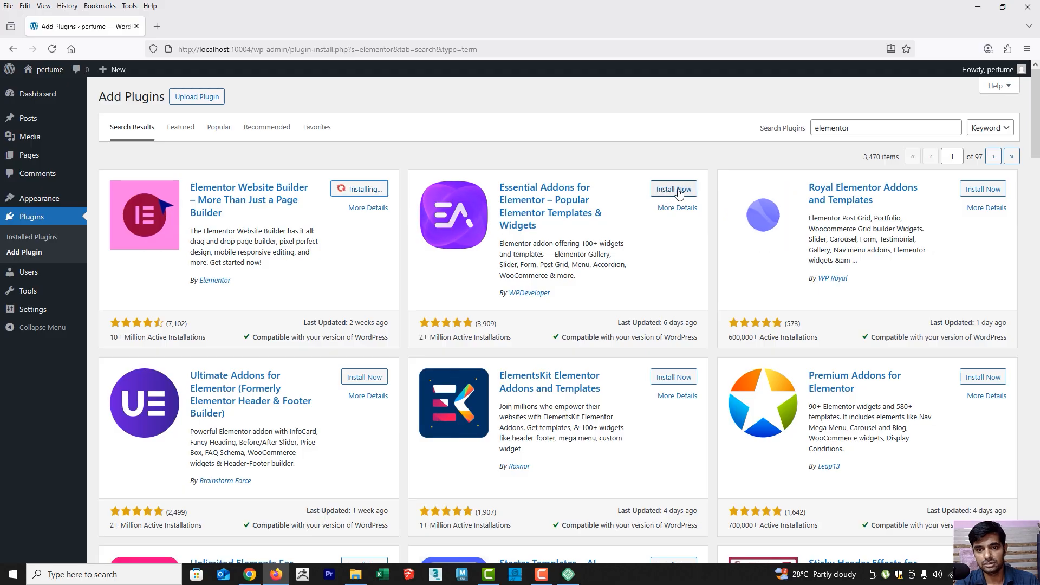
left_click(679, 193)
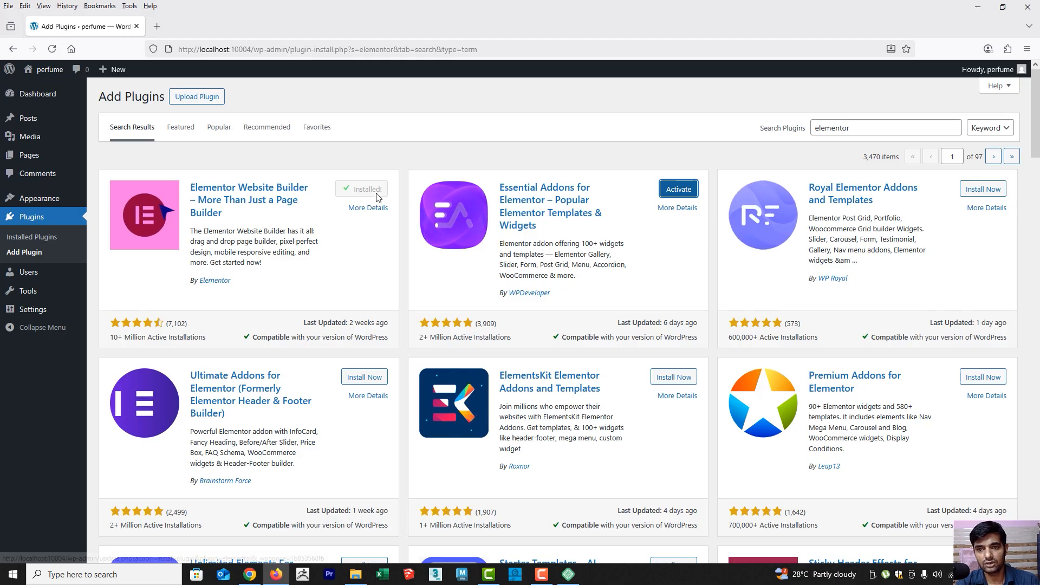
Look through the other Elementor add-ons in the search results, and go back through the dashboard to the Plugins page
scroll(569, 260, "down", 5)
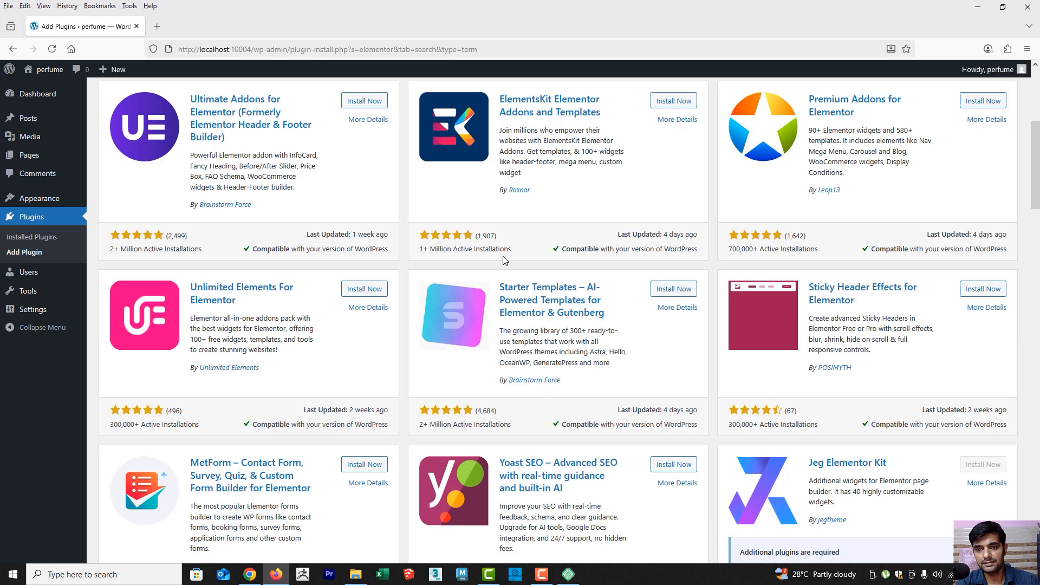
scroll(583, 302, "up", 5)
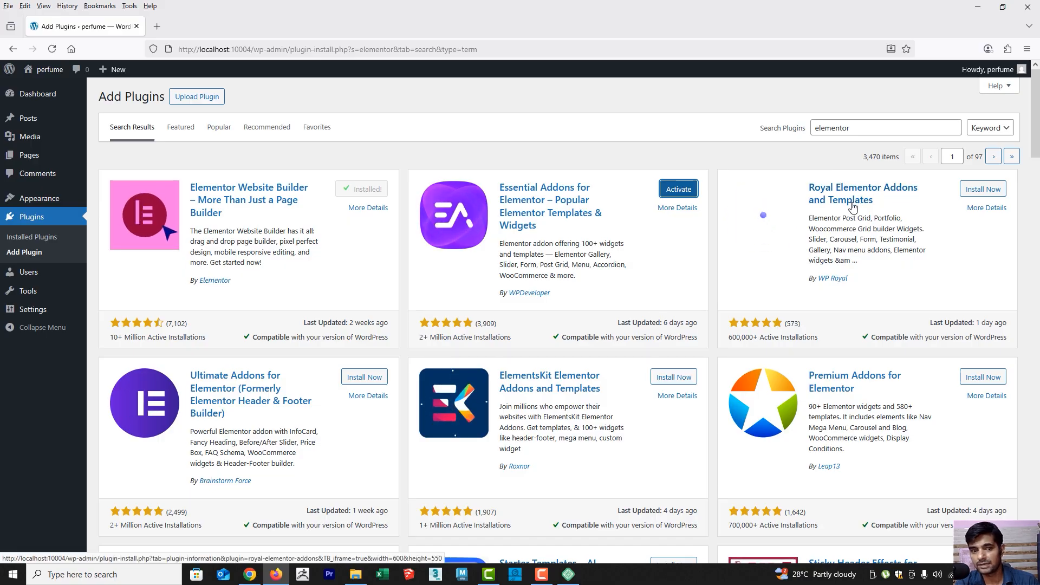
scroll(282, 336, "down", 3)
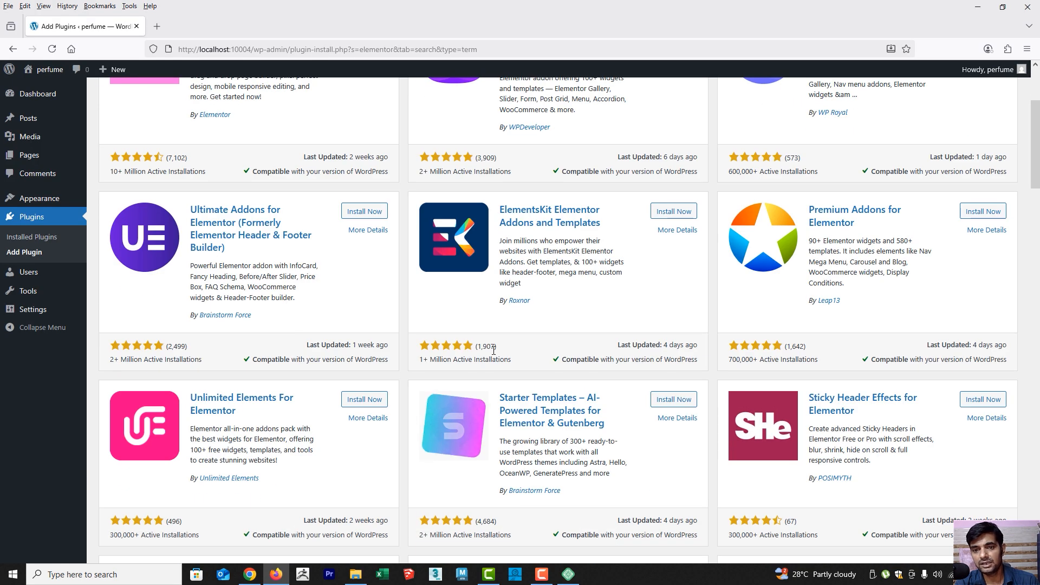
scroll(368, 268, "up", 3)
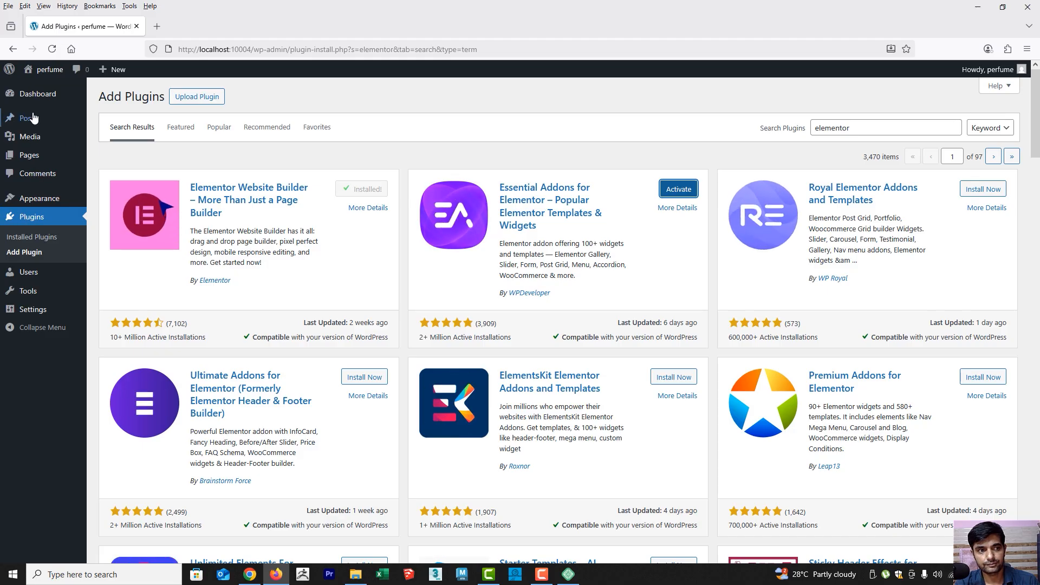
left_click(34, 95)
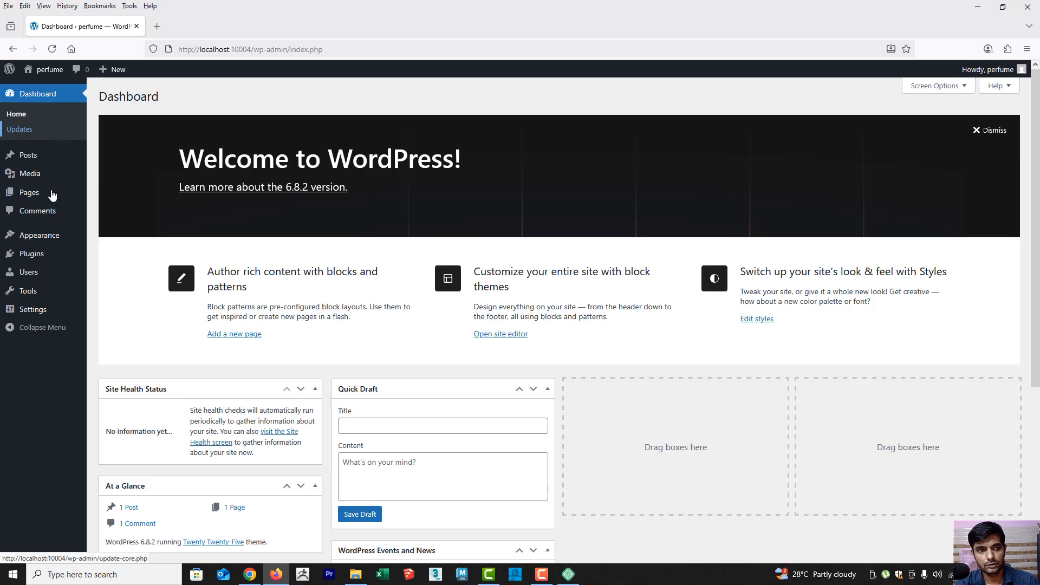
left_click(31, 255)
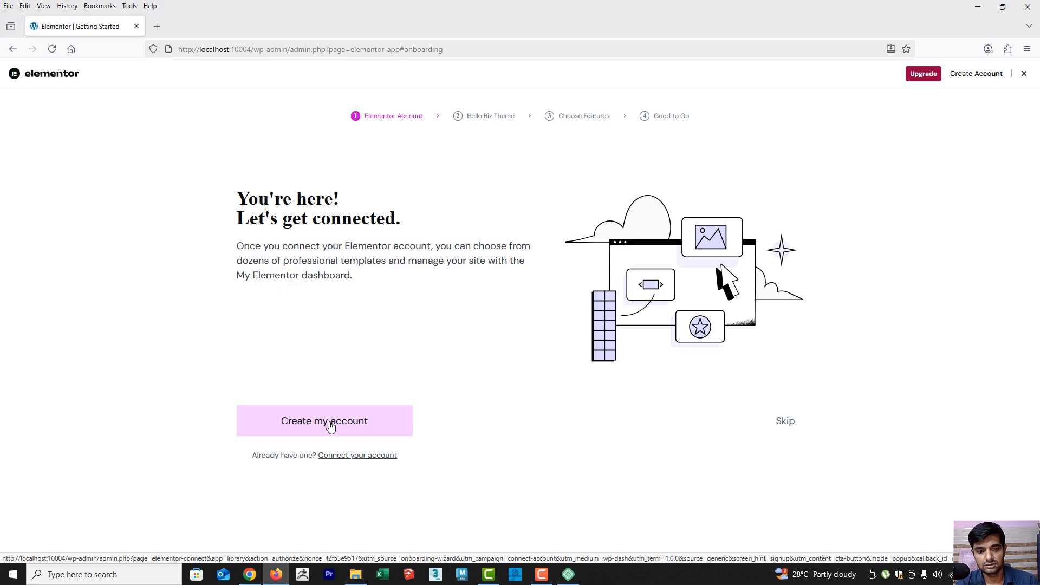
Create an Elementor account by signing up with a Google account, and connect the local site to it
left_click(331, 427)
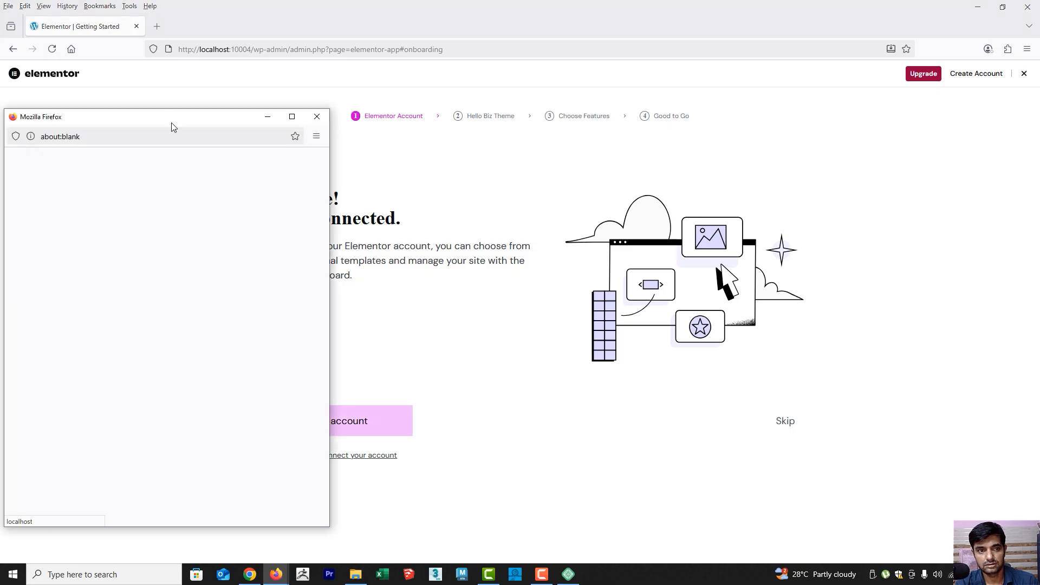
left_click_drag(173, 127, 619, 82)
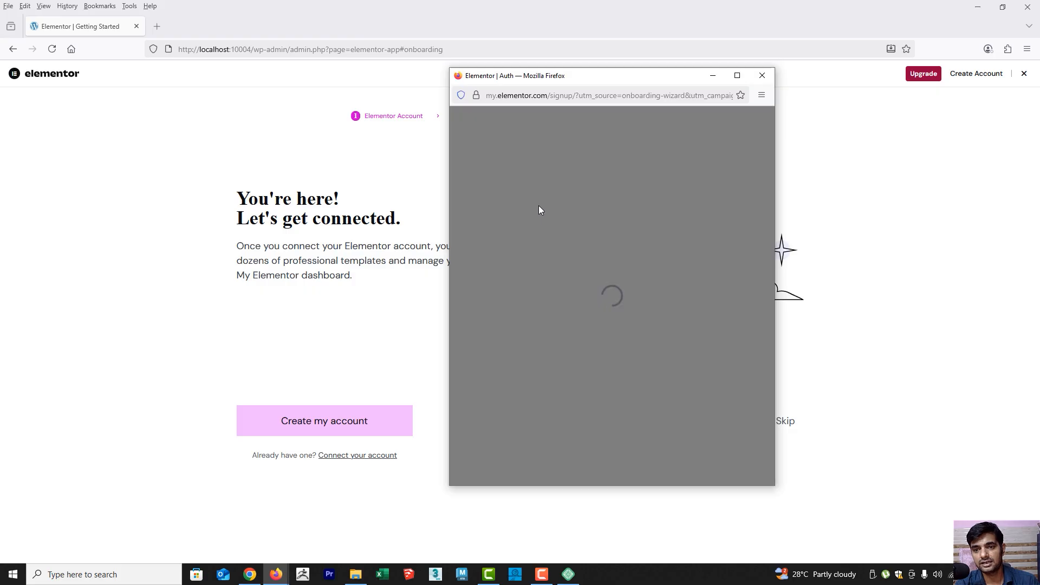
scroll(620, 283, "down", 5)
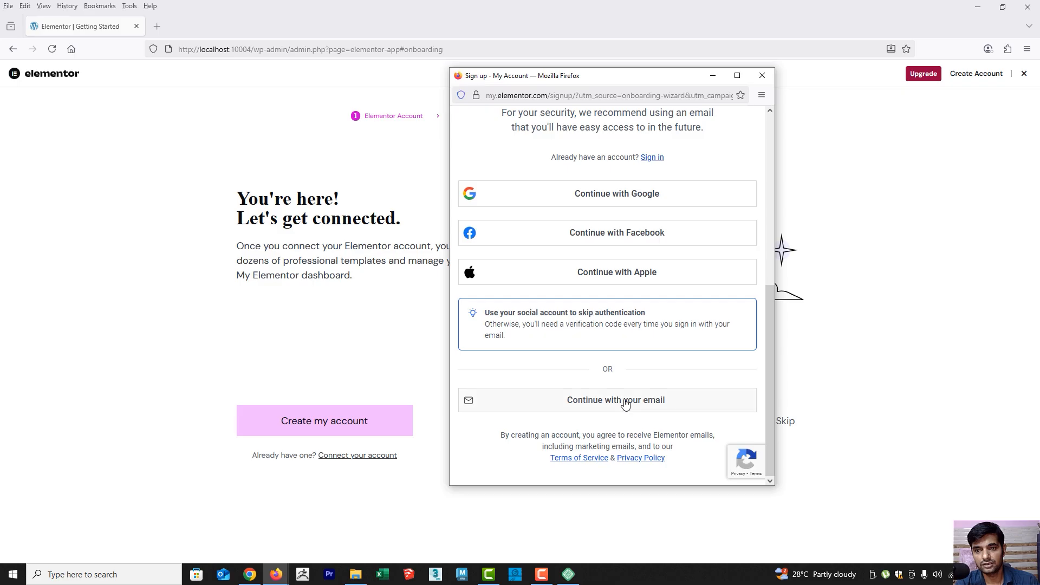
left_click(615, 197)
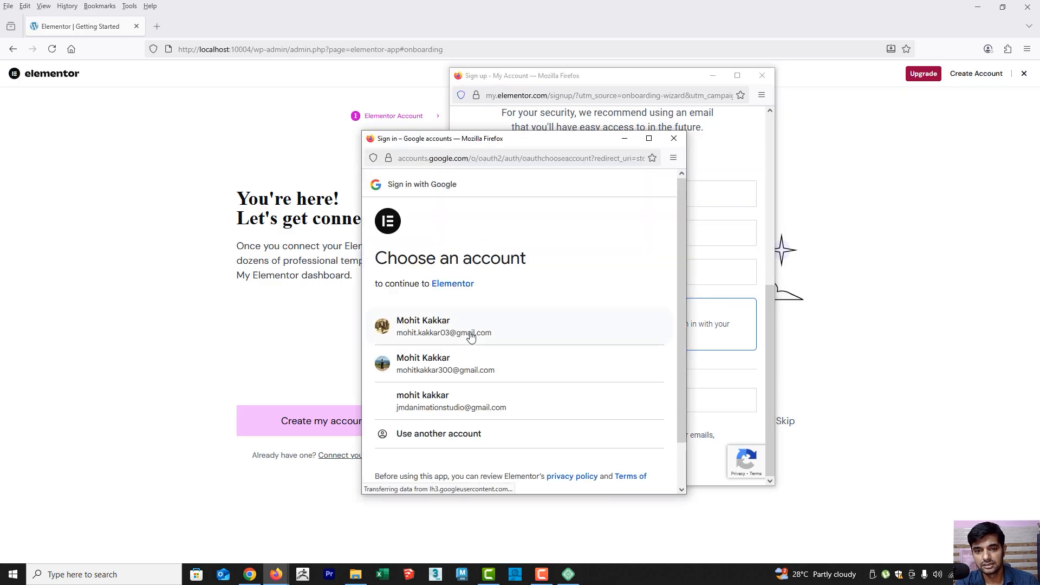
left_click(441, 369)
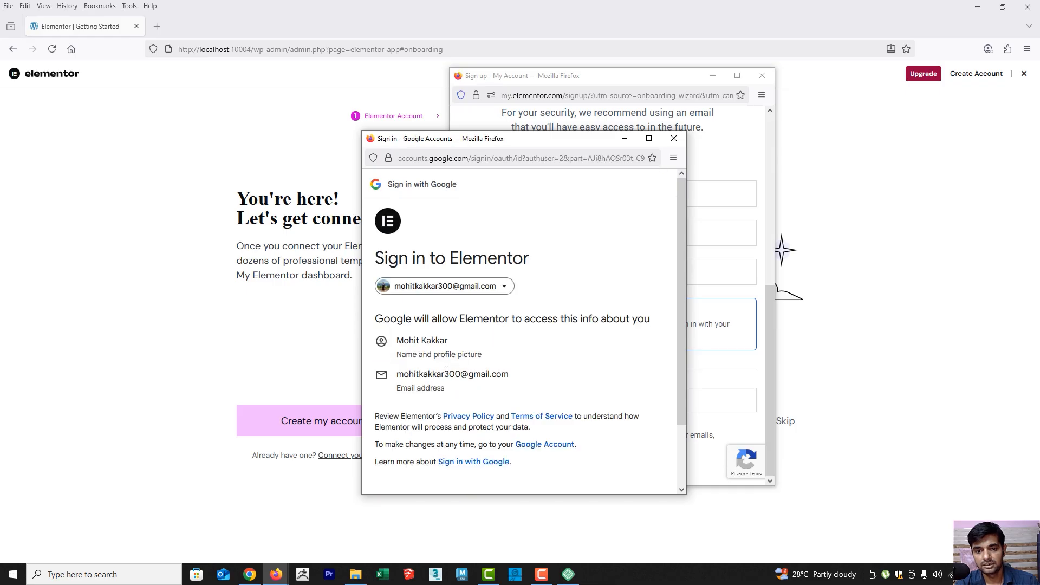
scroll(488, 401, "down", 3)
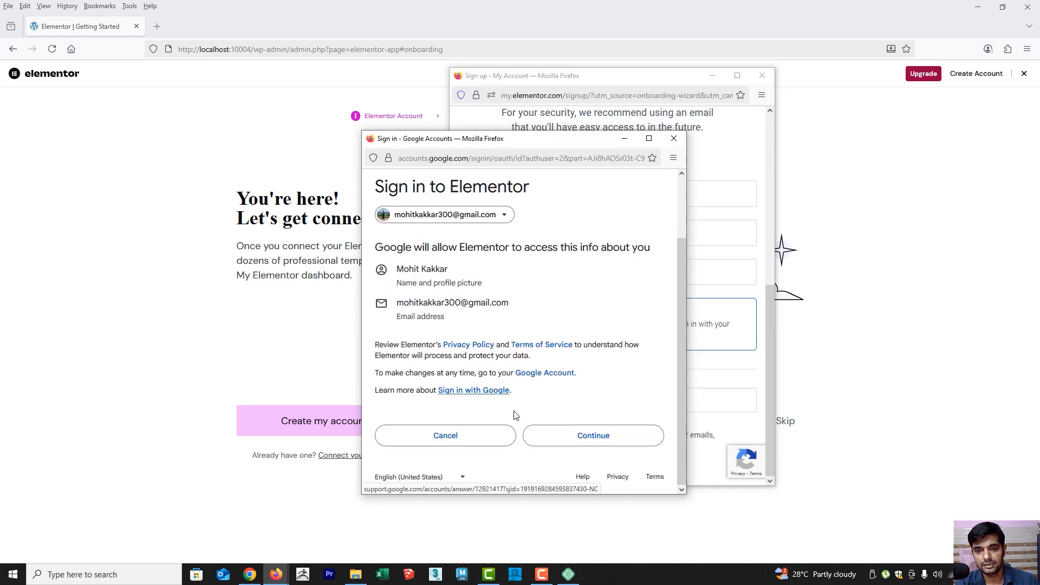
left_click(599, 436)
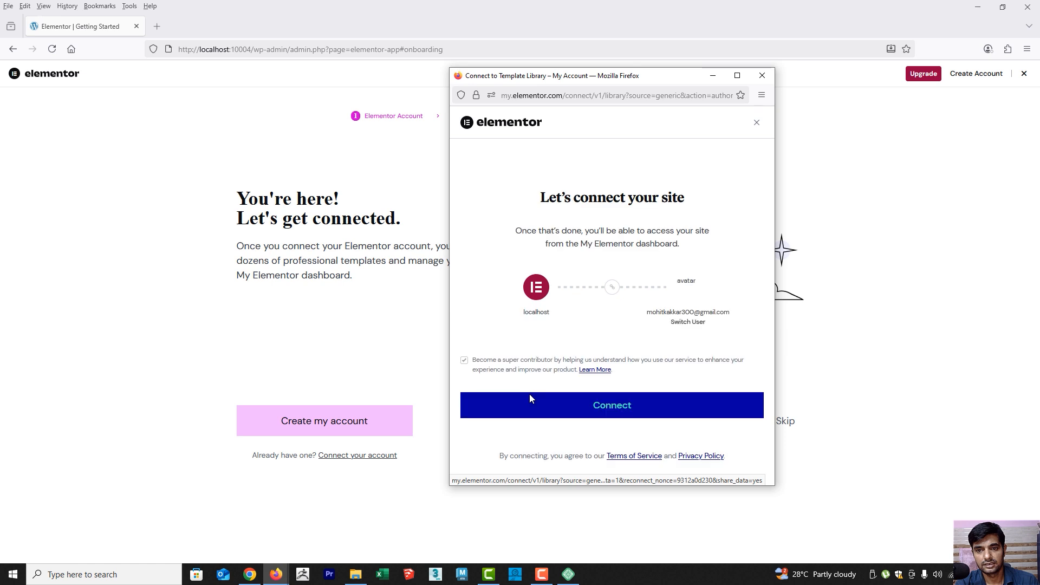
left_click(608, 410)
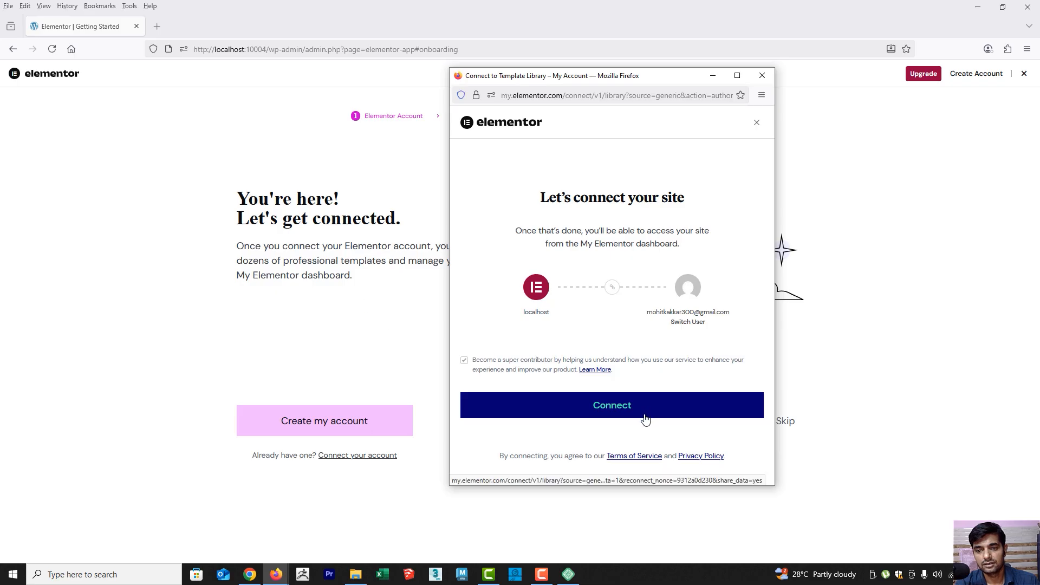
left_click(619, 413)
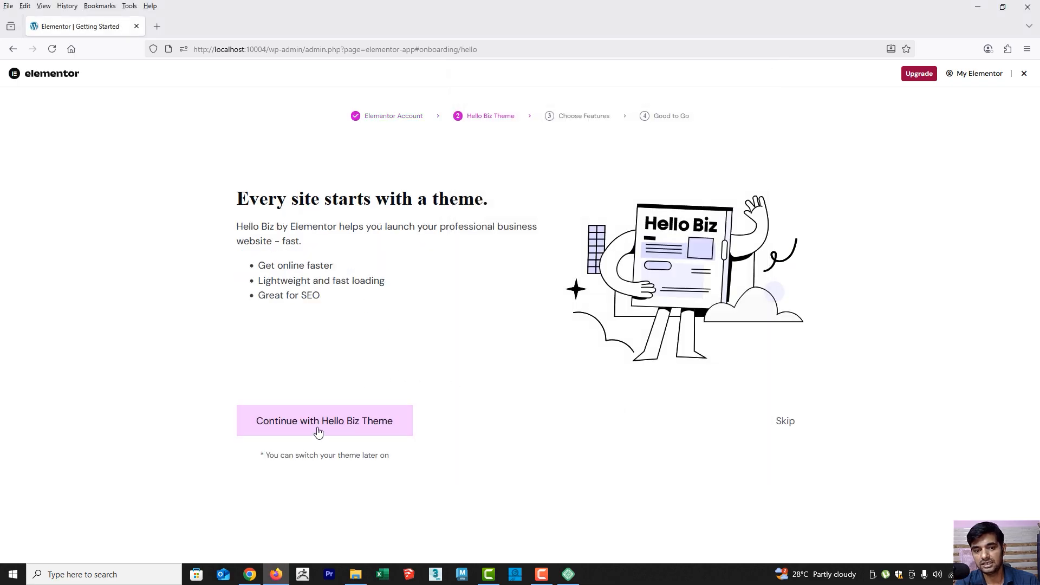
Continue the Elementor onboarding with the Hello Biz theme, skipping the Pro features, the getting-started options and the AI trial offer
left_click(339, 428)
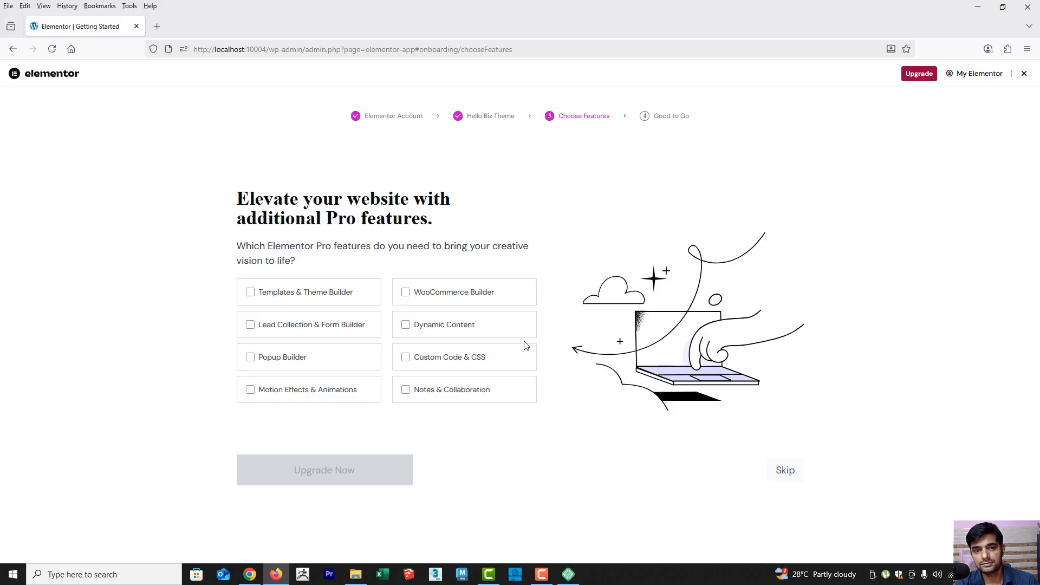
left_click_drag(286, 218, 420, 218)
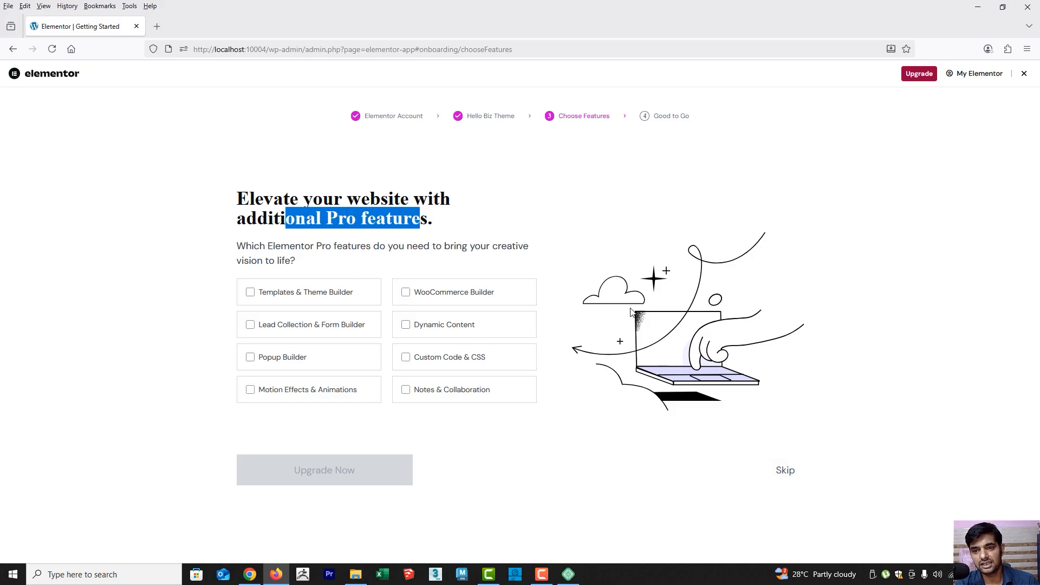
left_click(790, 473)
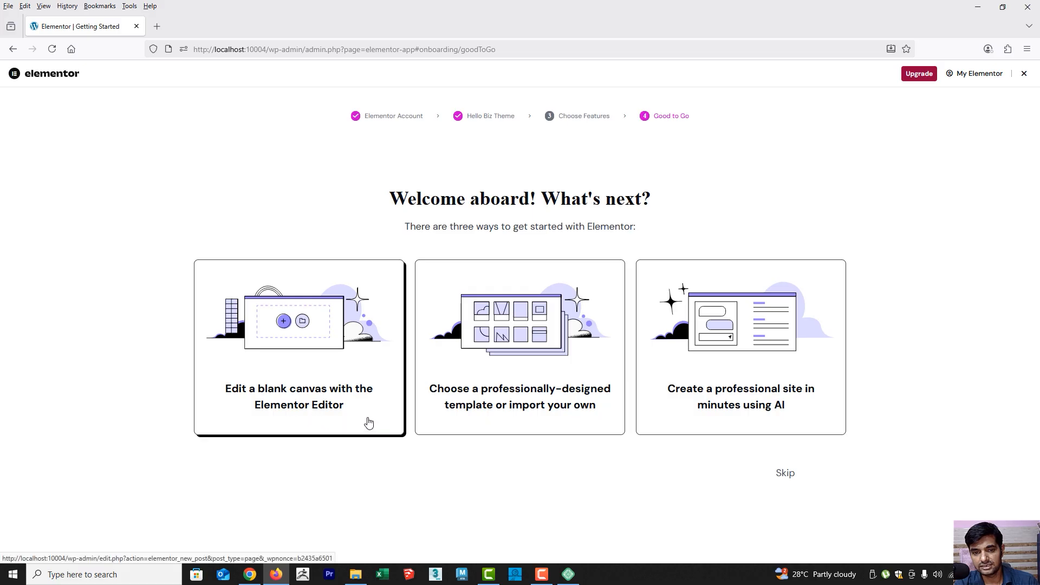
left_click(789, 479)
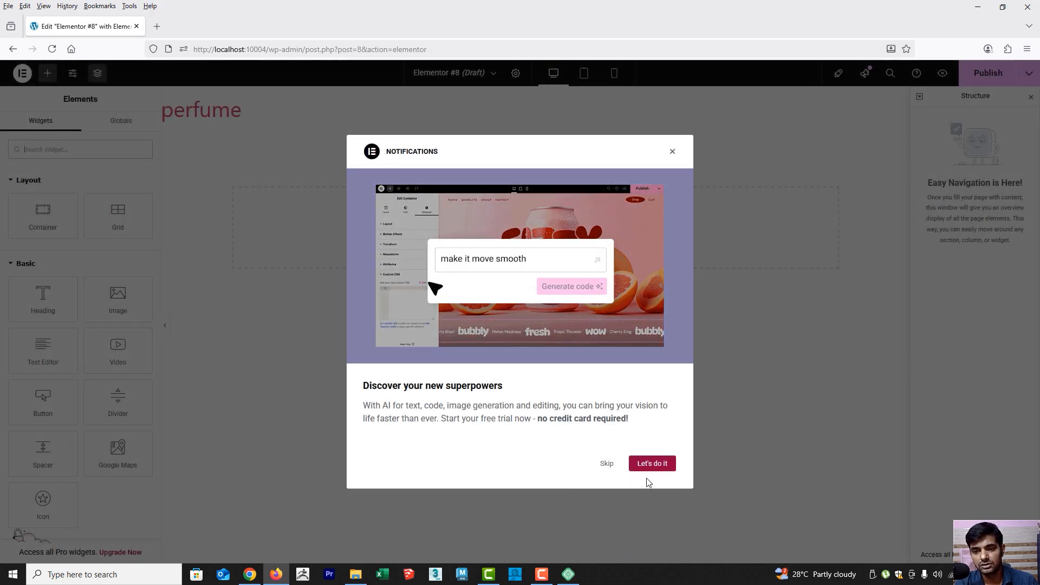
left_click(605, 463)
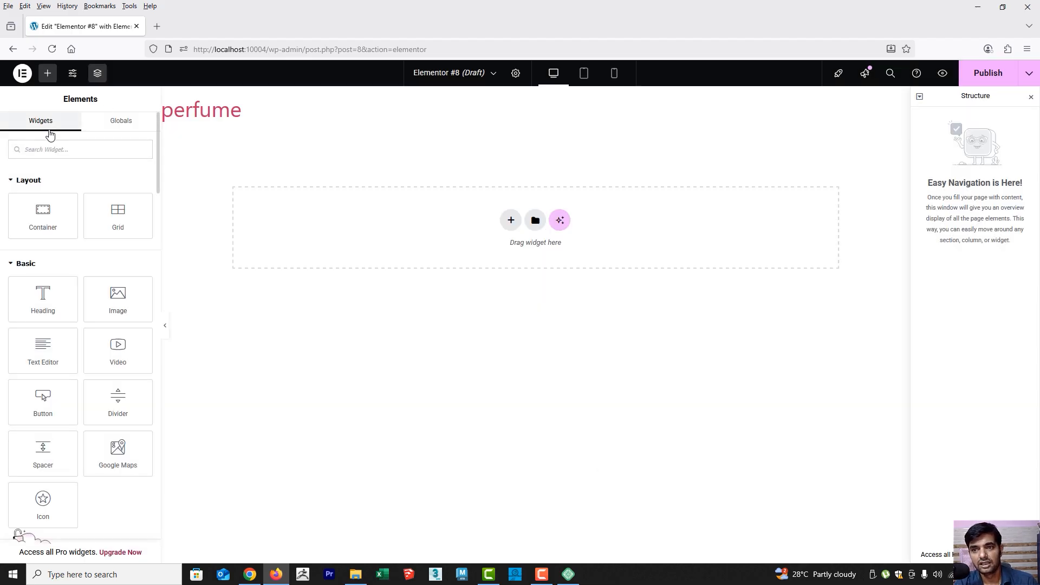
Try to exit the Elementor editor to WordPress from the new draft page
left_click(15, 78)
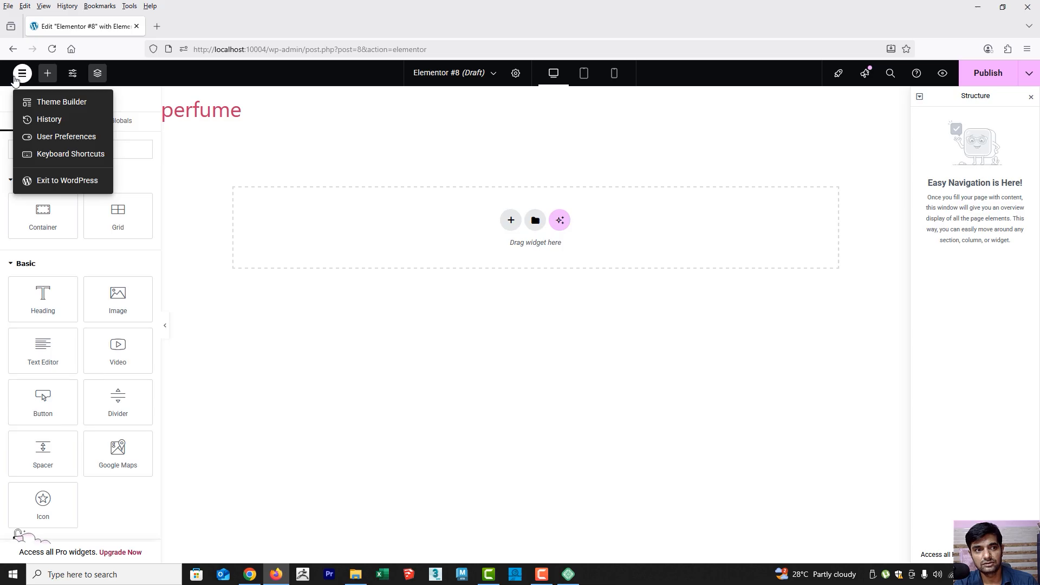
left_click(59, 181)
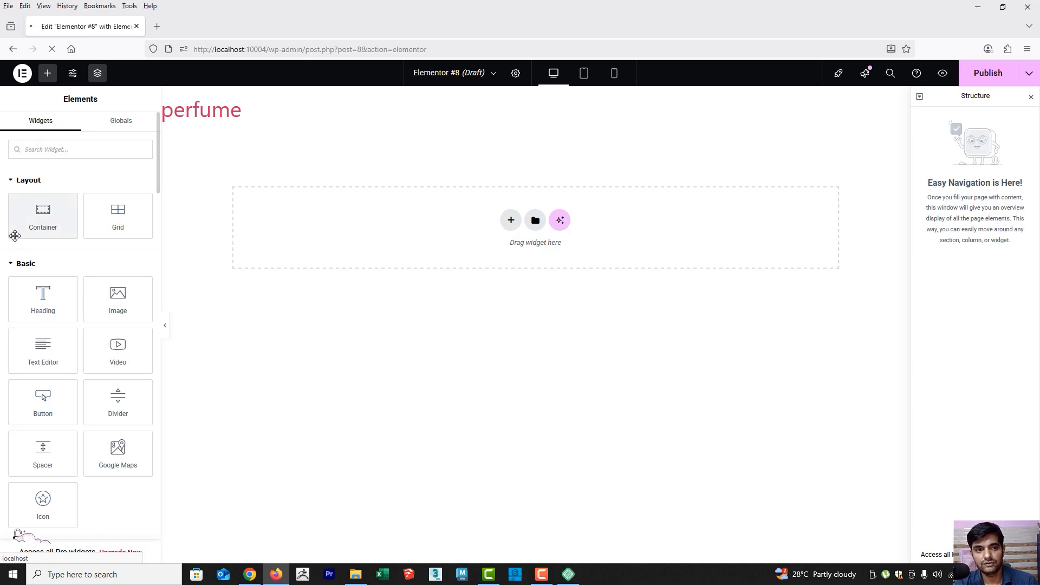
scroll(52, 270, "down", 5)
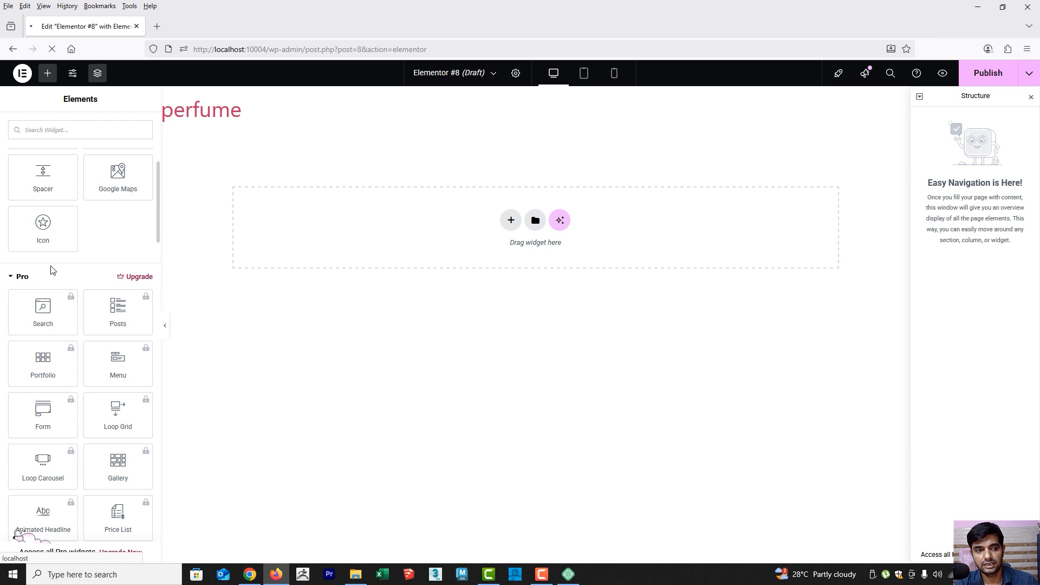
scroll(53, 268, "up", 5)
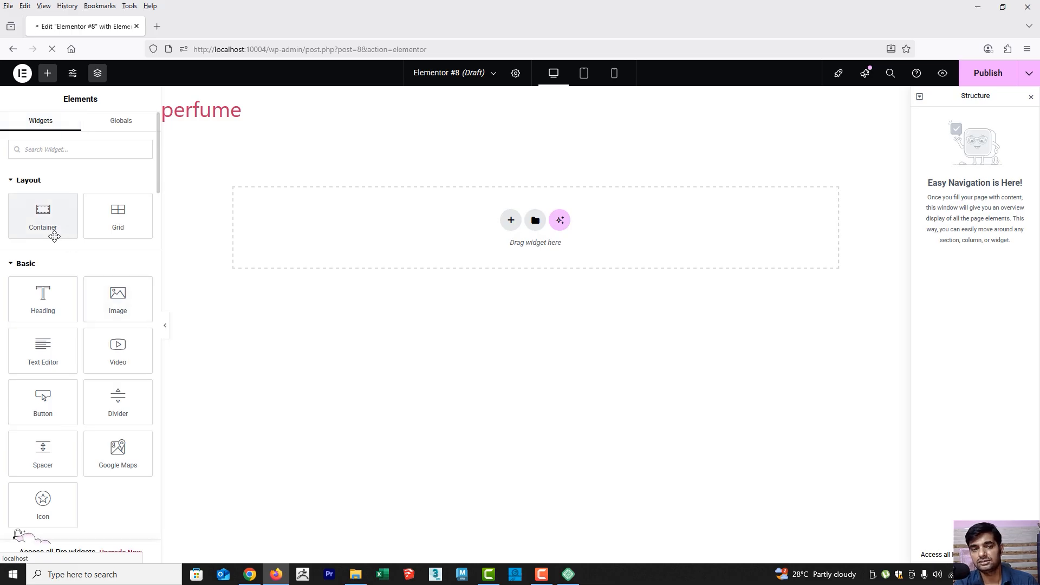
left_click(21, 73)
left_click(55, 182)
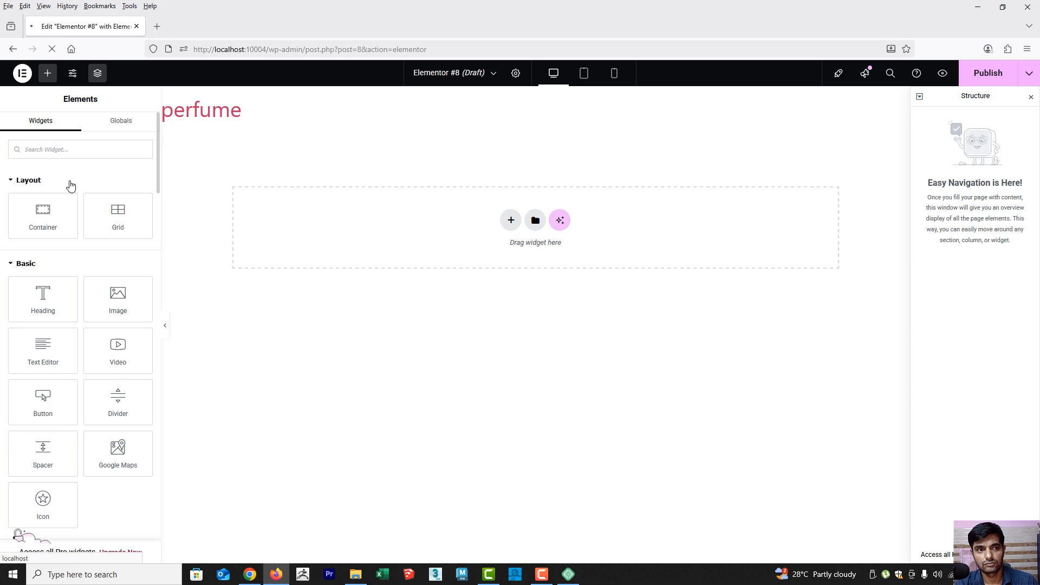
left_click(20, 74)
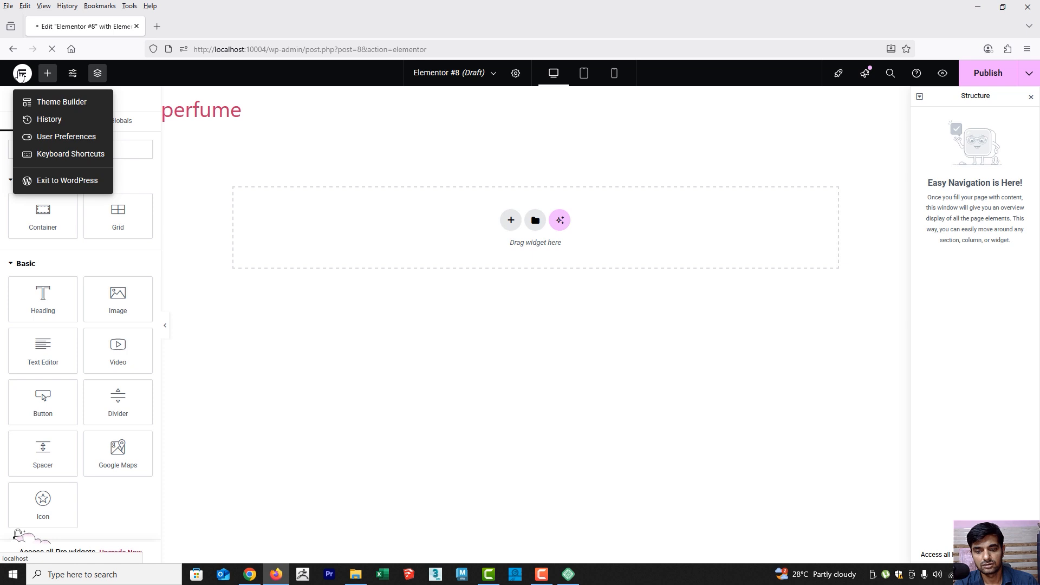
left_click(60, 187)
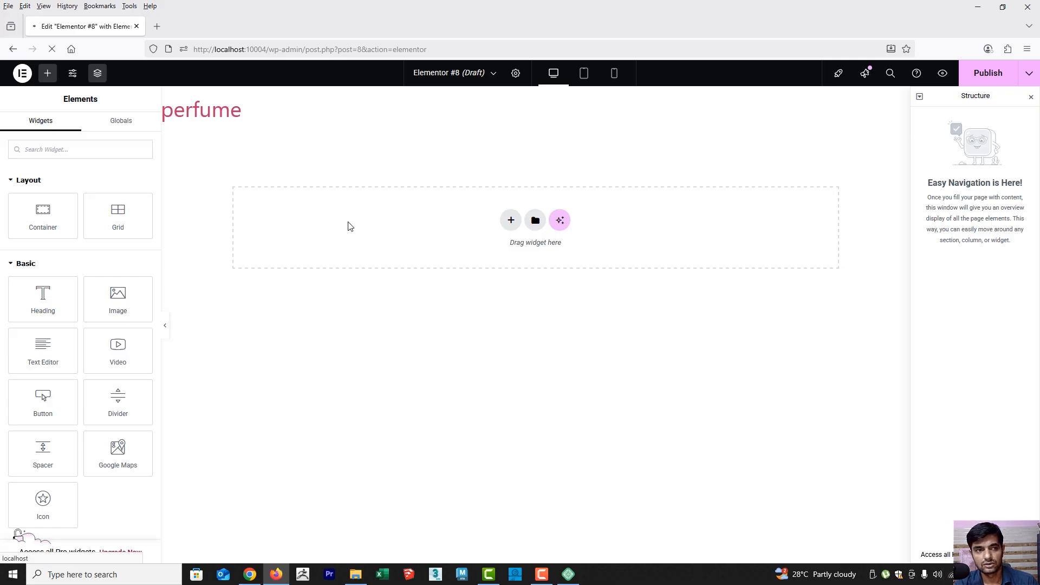
left_click(22, 72)
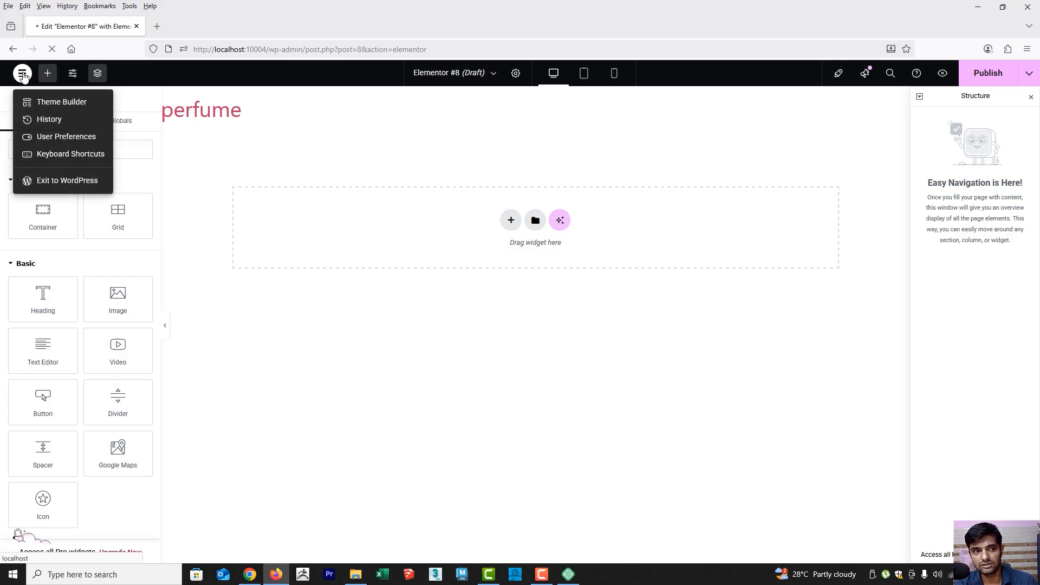
left_click(54, 52)
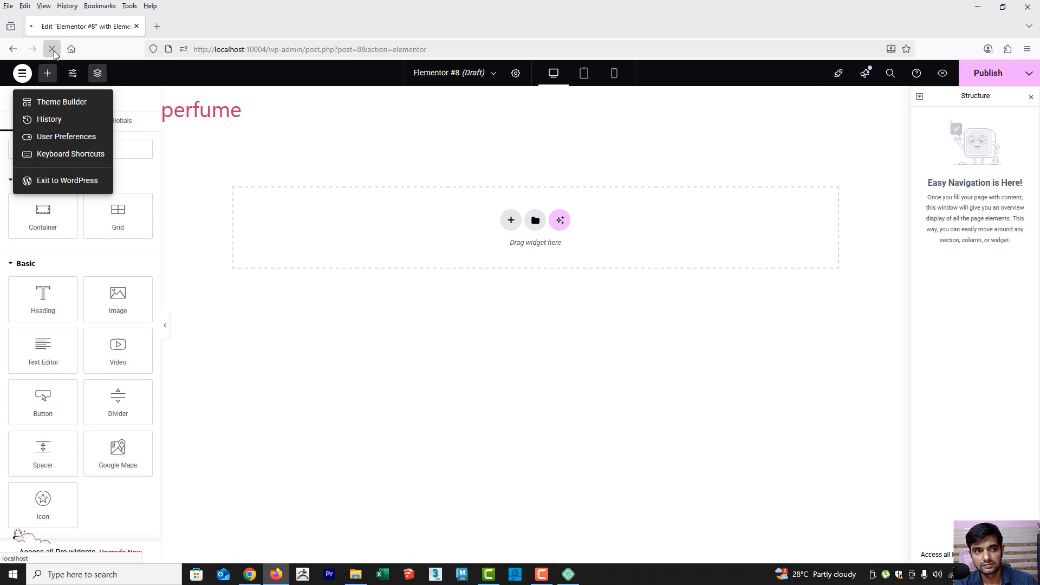
left_click(59, 182)
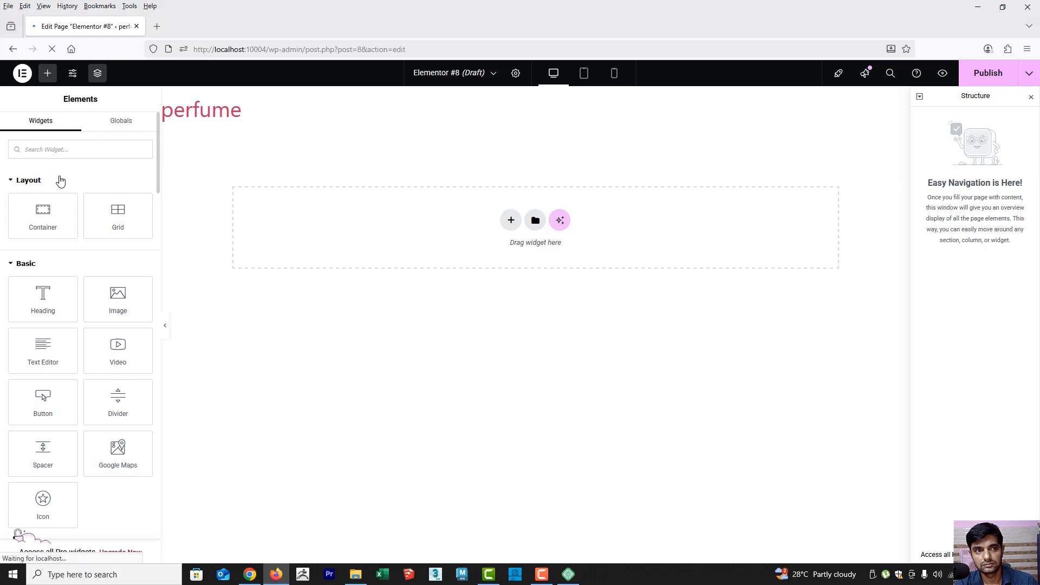
left_click(13, 49)
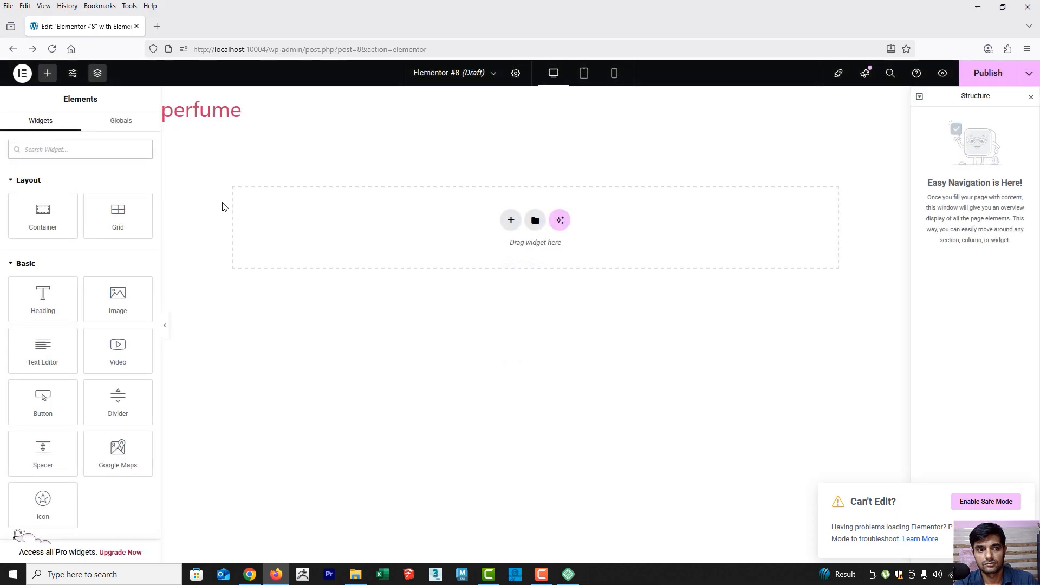
left_click(23, 73)
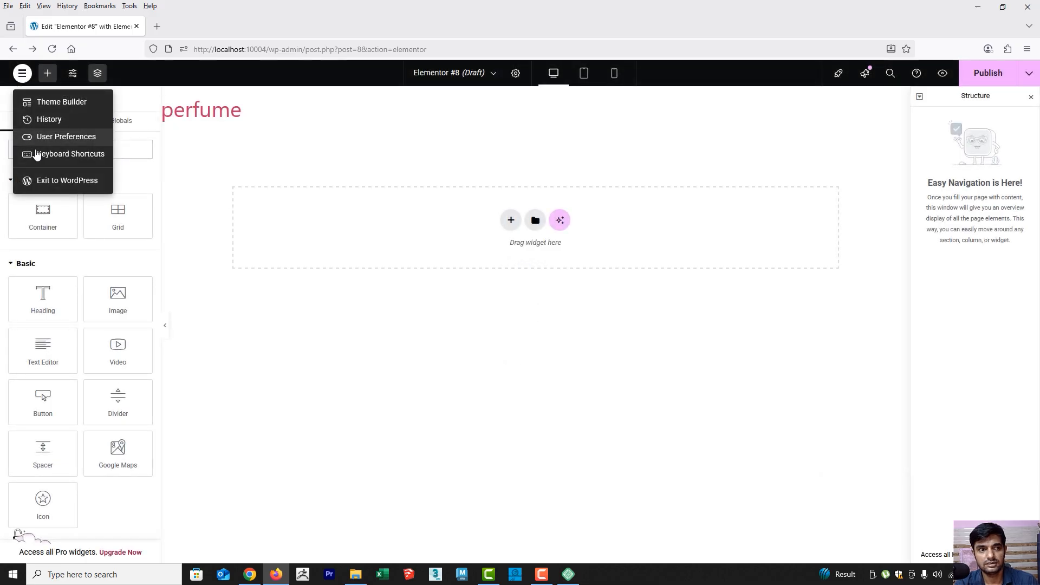
left_click(47, 180)
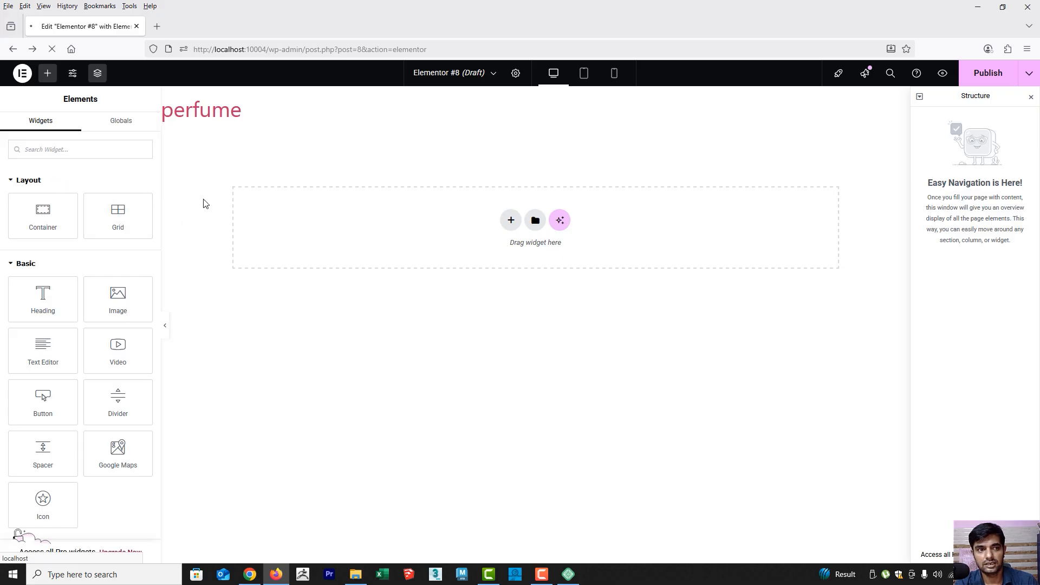
Close the browser, switch to Local and open the WP Admin of the "perfume" site
left_click(1028, 8)
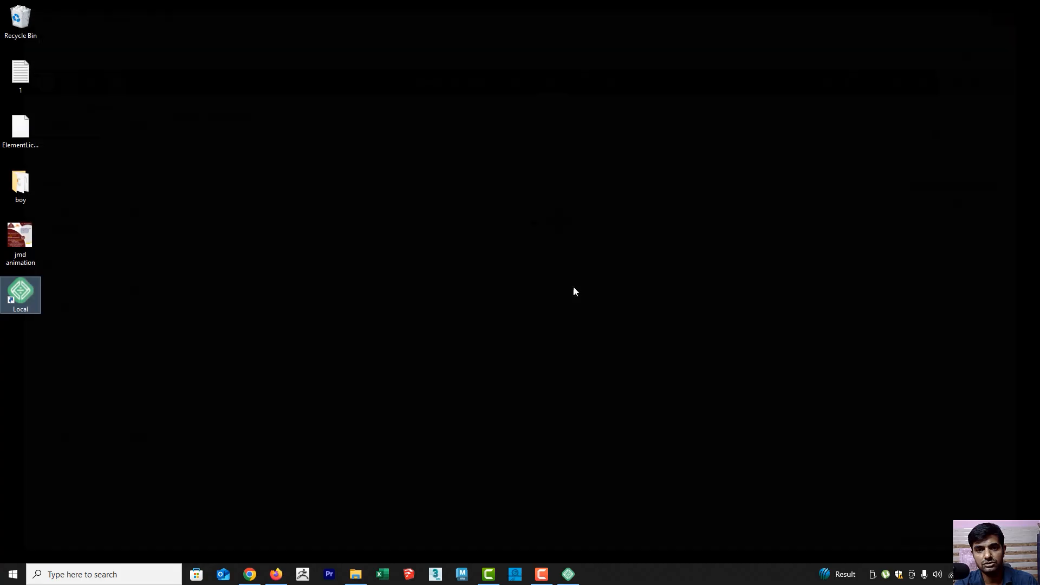
left_click(568, 574)
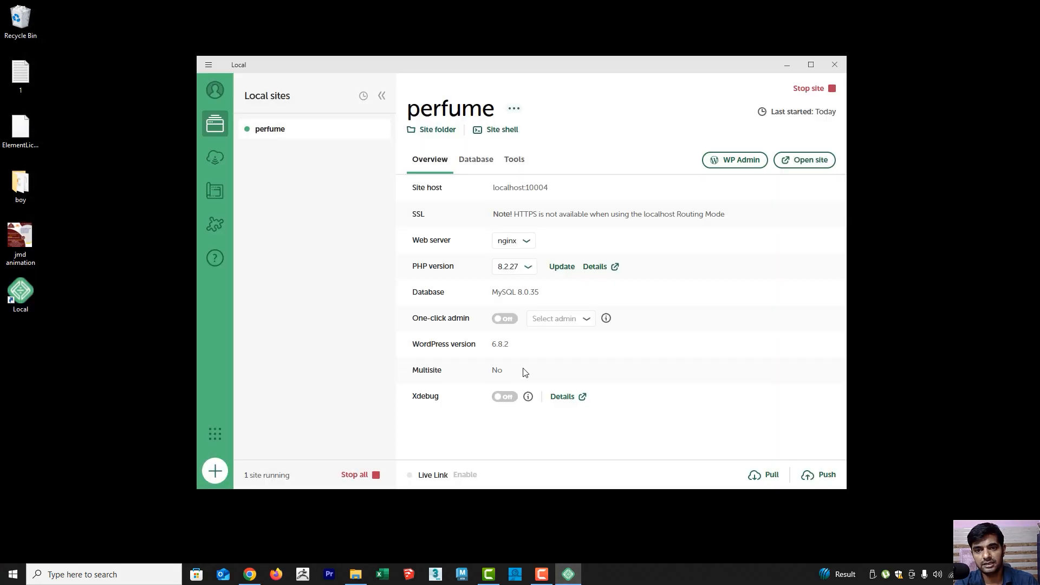
left_click(735, 160)
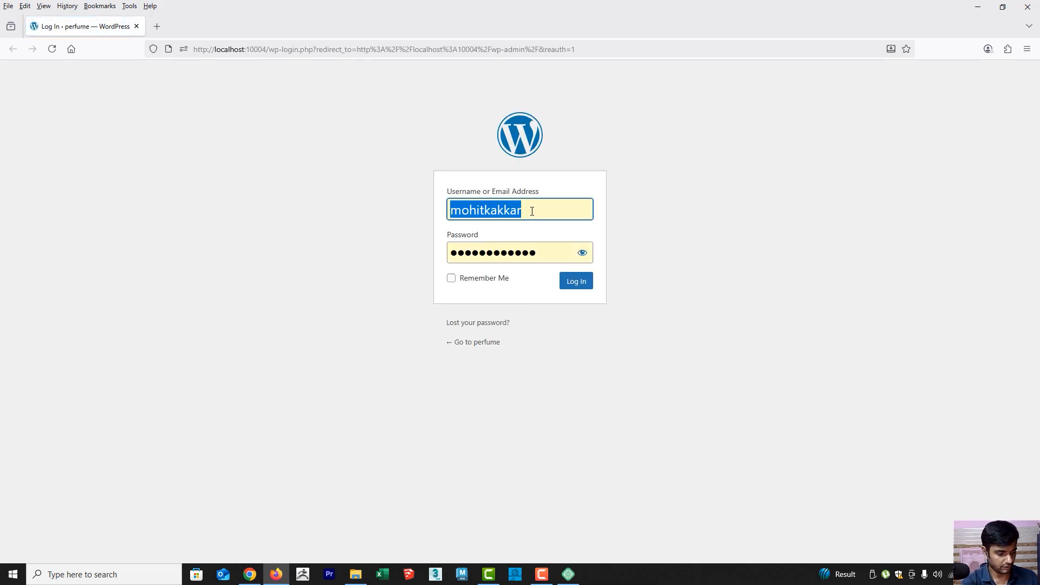
Log in to WordPress with the username "perfume" and the account password, and decline saving the password in the browser
type("perfume")
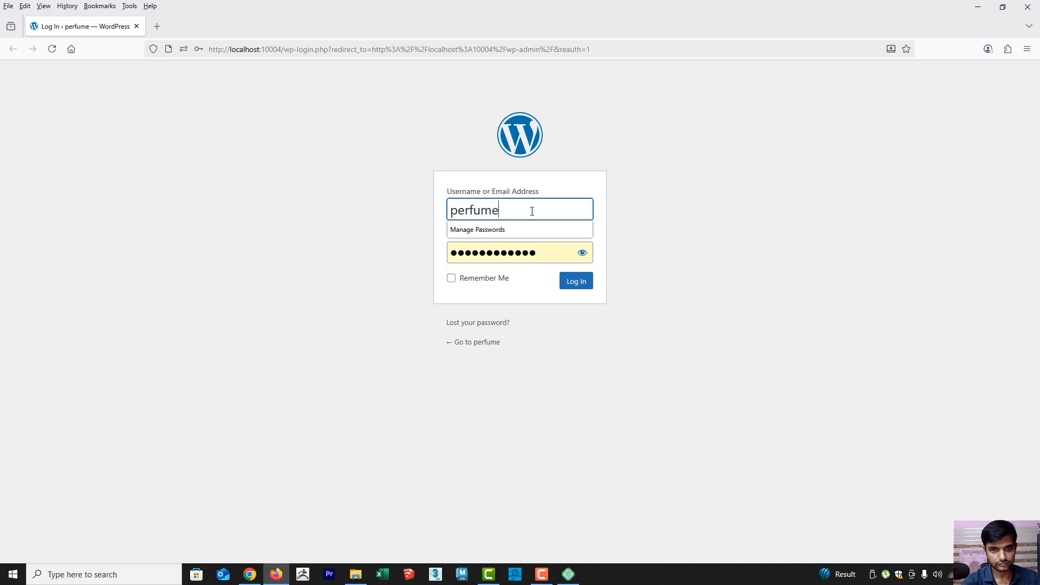
key("Tab")
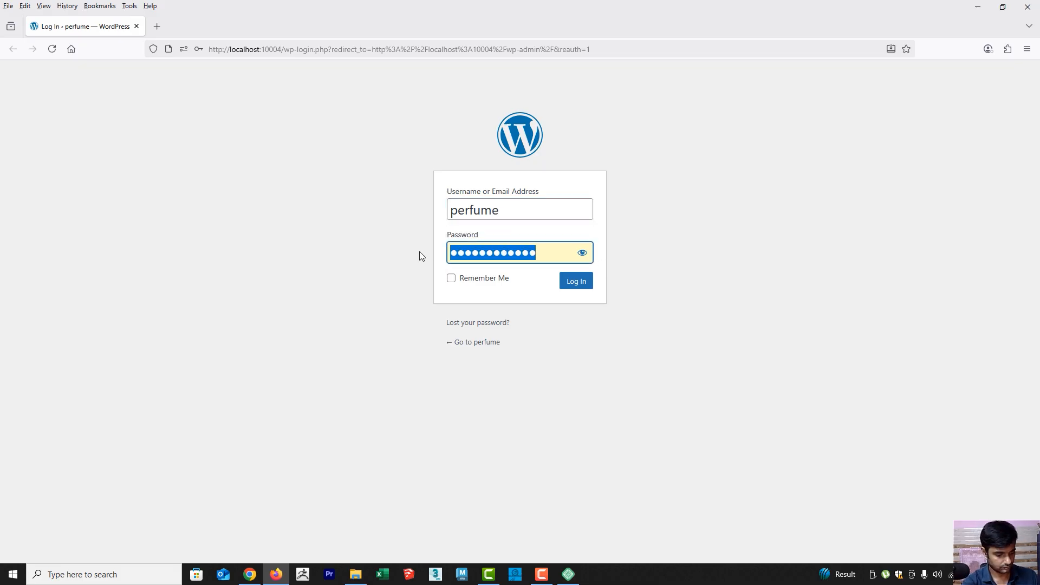
type("perfume123")
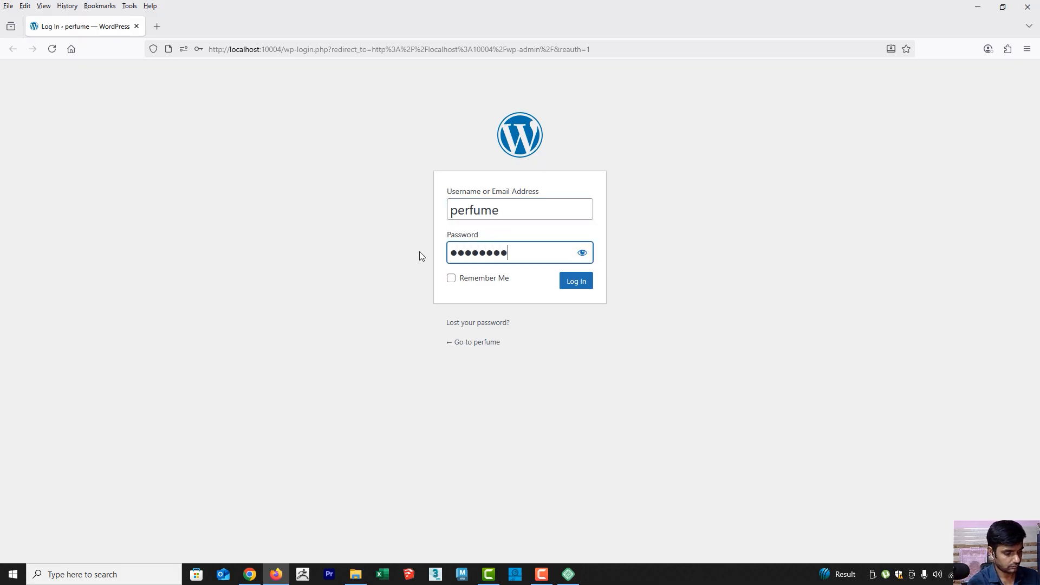
left_click(576, 282)
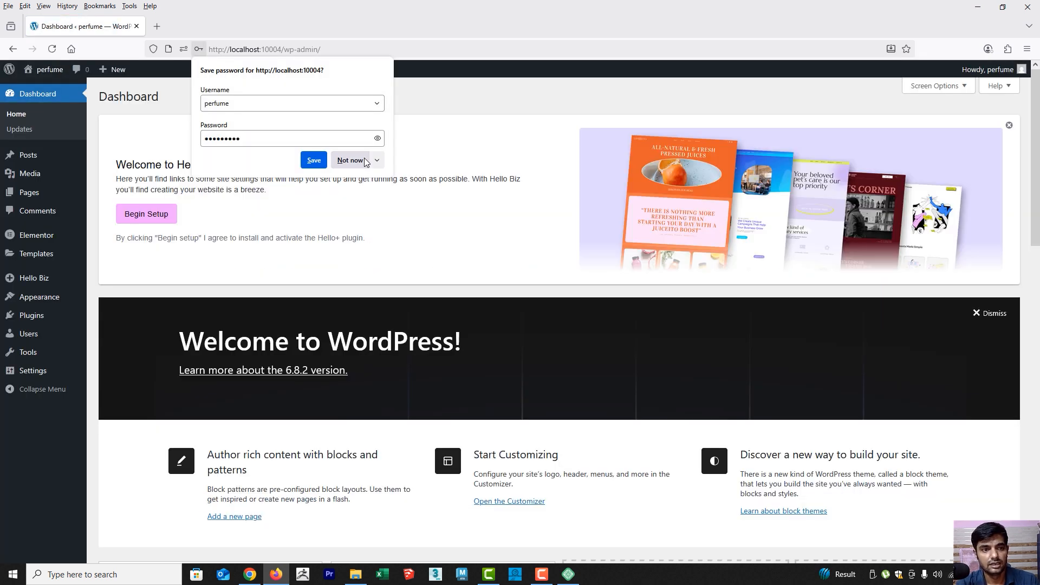
left_click(351, 160)
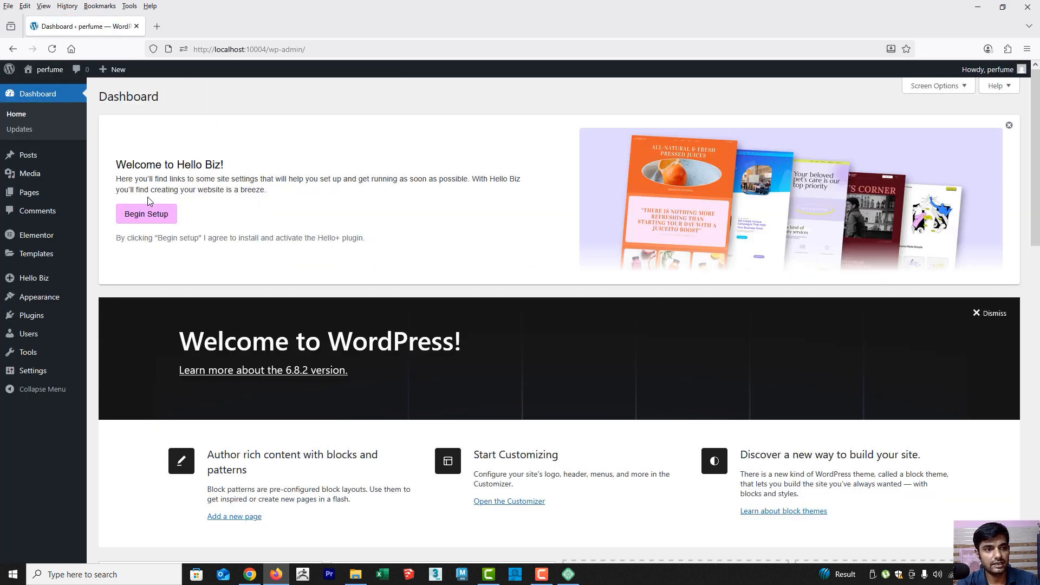
Activate the Essential Addons for Elementor plugin and select the Advanced mode in its setup wizard
left_click(26, 317)
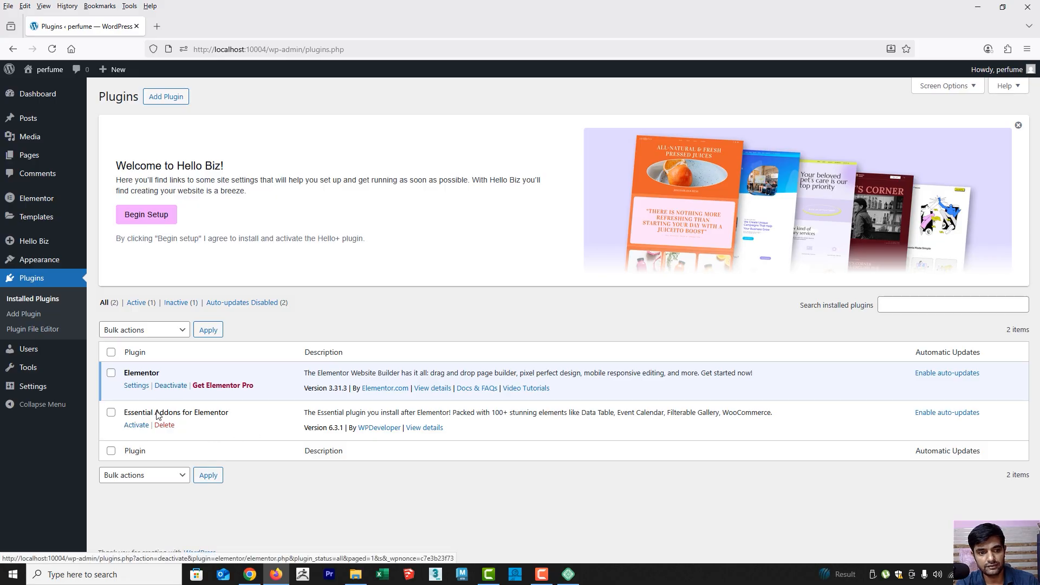
left_click(136, 425)
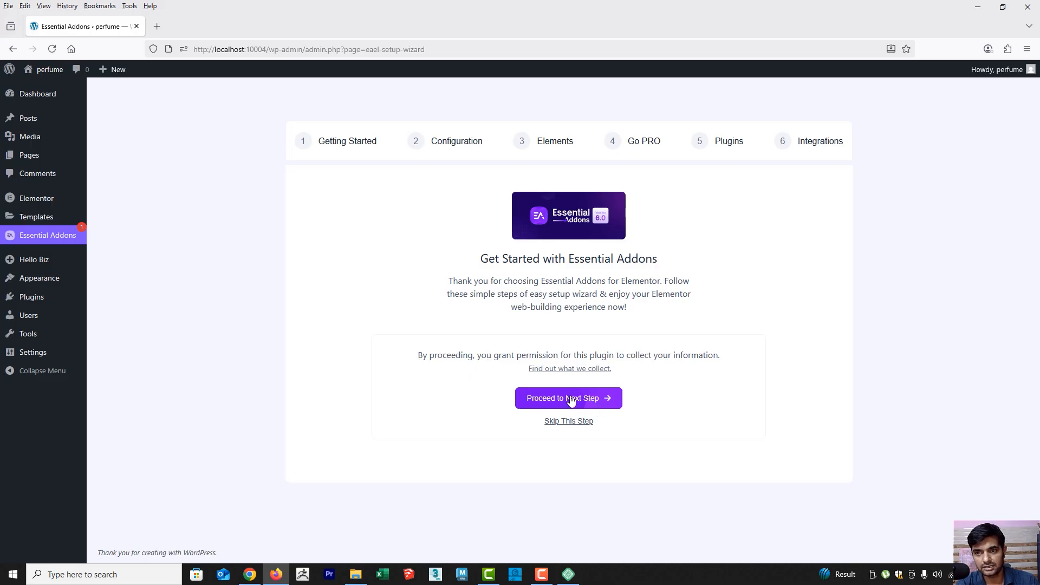
left_click(571, 399)
left_click(542, 379)
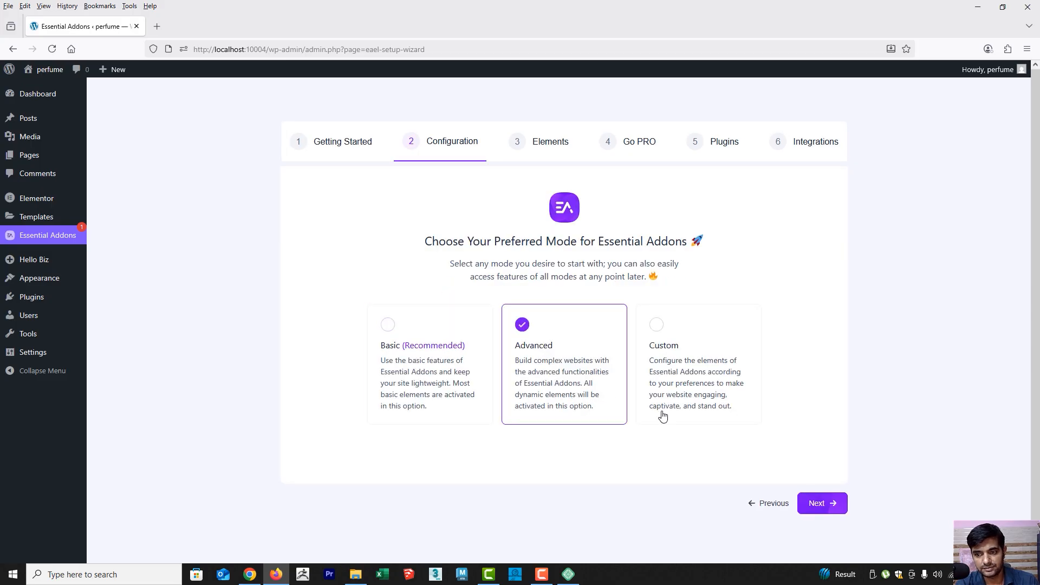
left_click(829, 510)
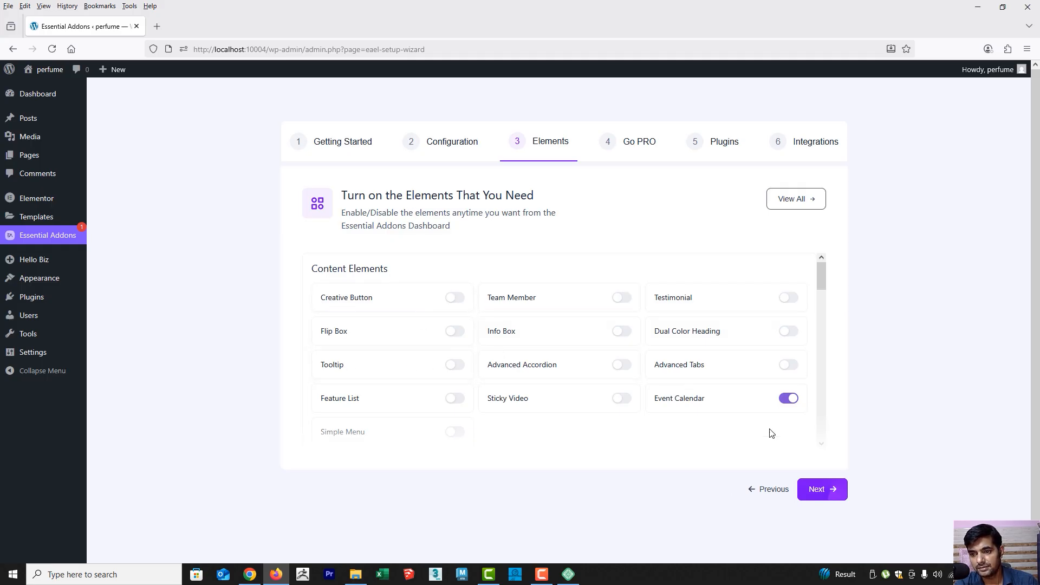
Finish the Essential Addons wizard with the preselected elements, skipping the PRO upgrade and the templates and blocks, without activating any integrations
left_click(821, 487)
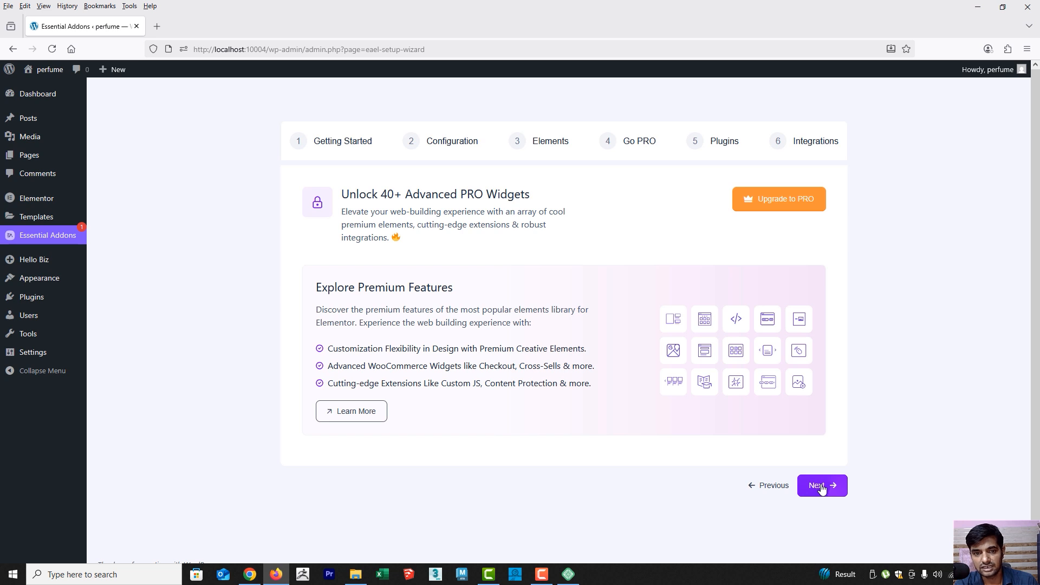
left_click(821, 486)
scroll(753, 455, "down", 3)
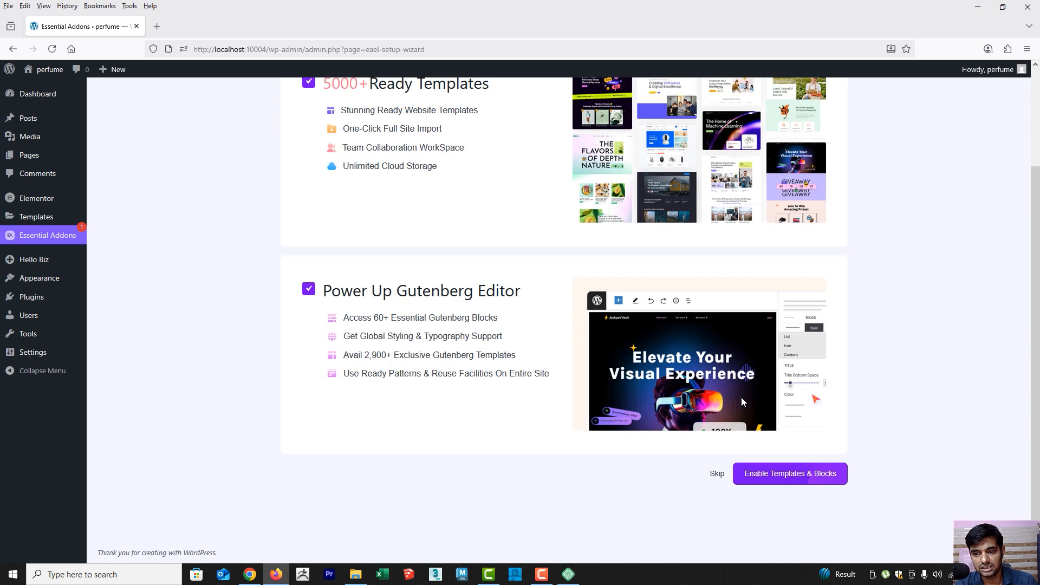
left_click(717, 475)
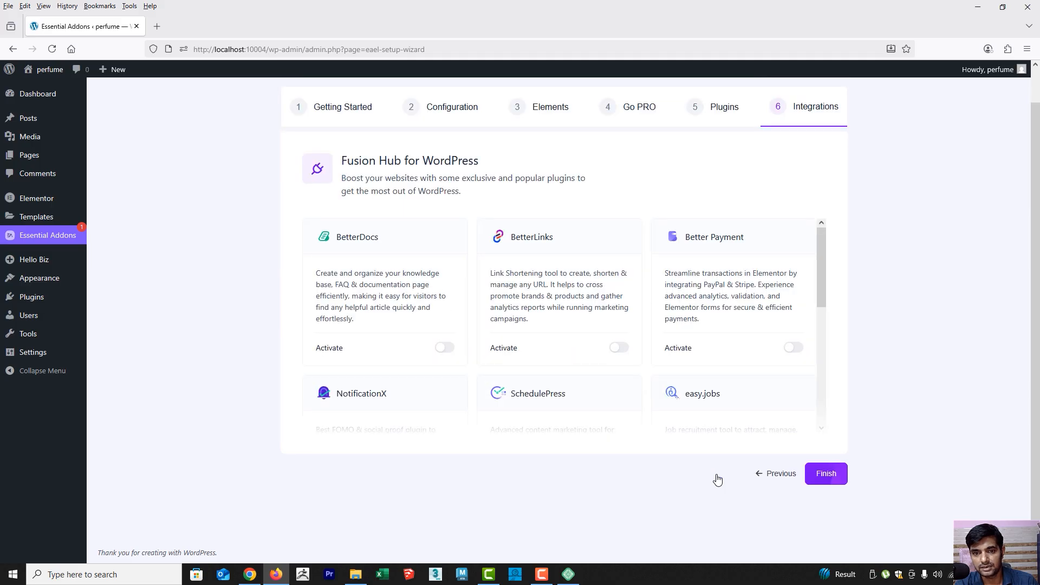
left_click(832, 484)
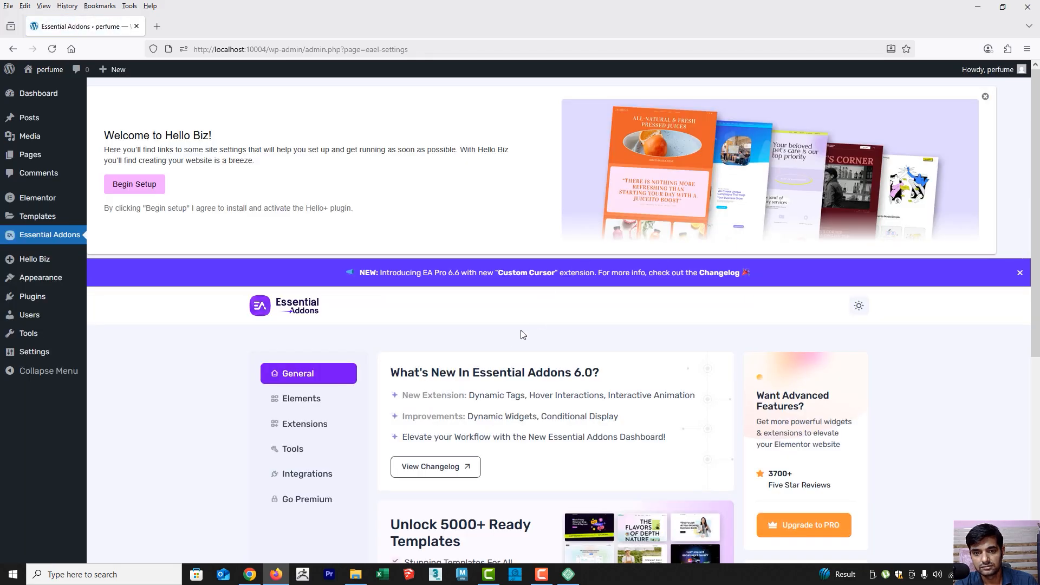
scroll(523, 334, "down", 5)
scroll(501, 307, "up", 5)
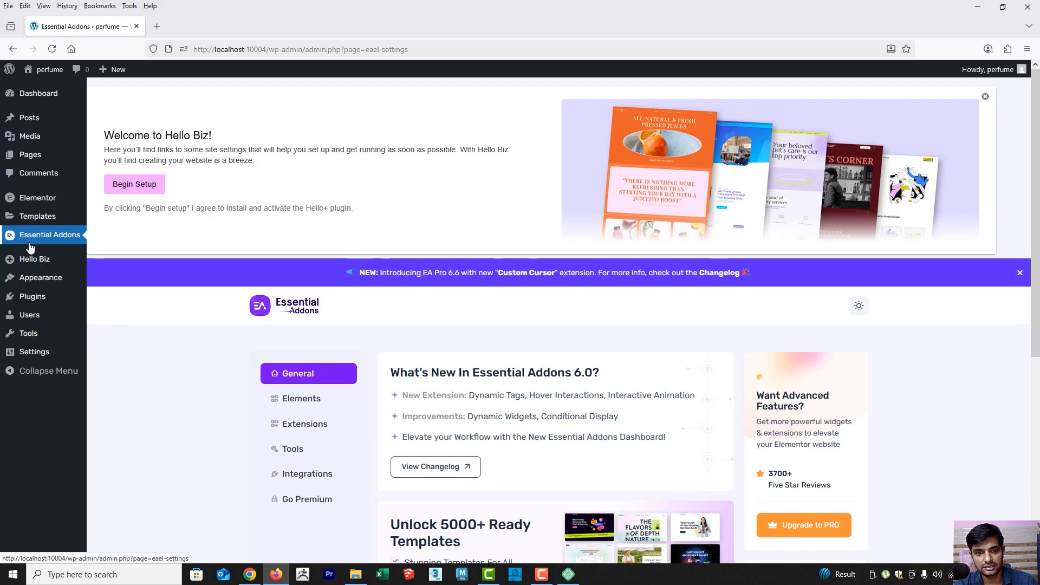
scroll(434, 400, "down", 5)
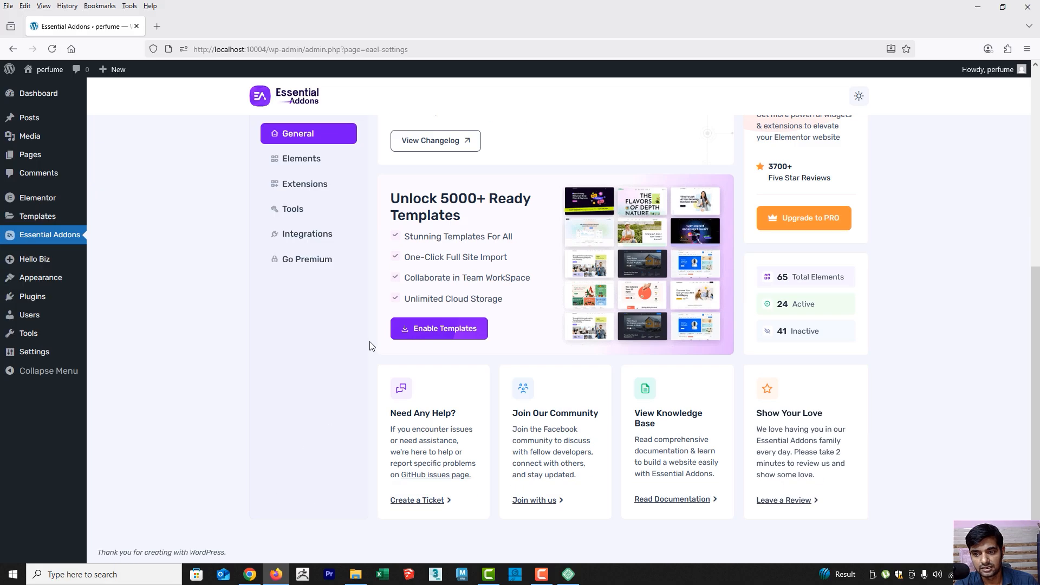
scroll(357, 332, "up", 5)
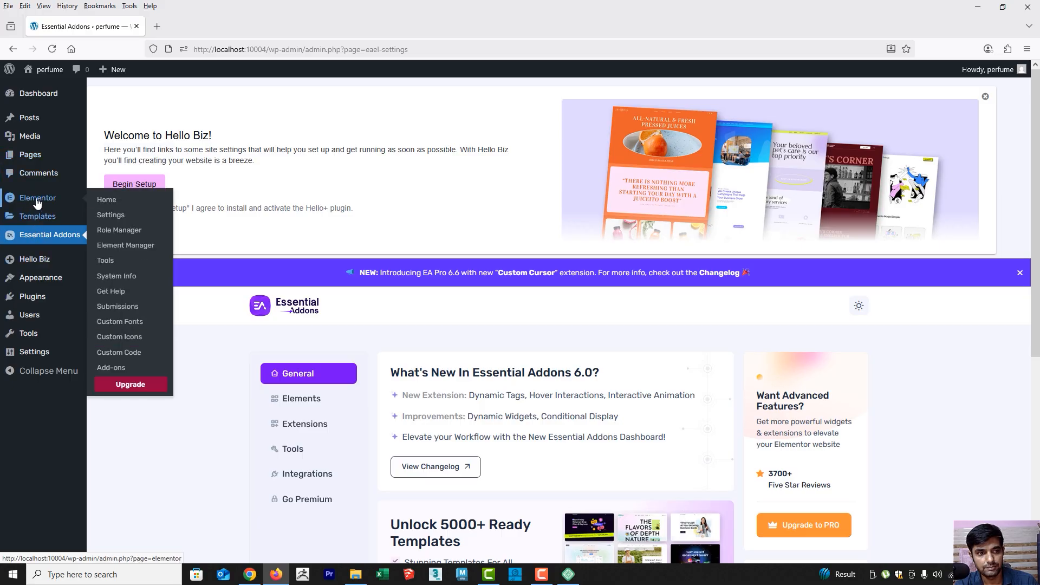
Open the list of installed plugins and examine the bulk actions available for the Elementor plugin
left_click(37, 296)
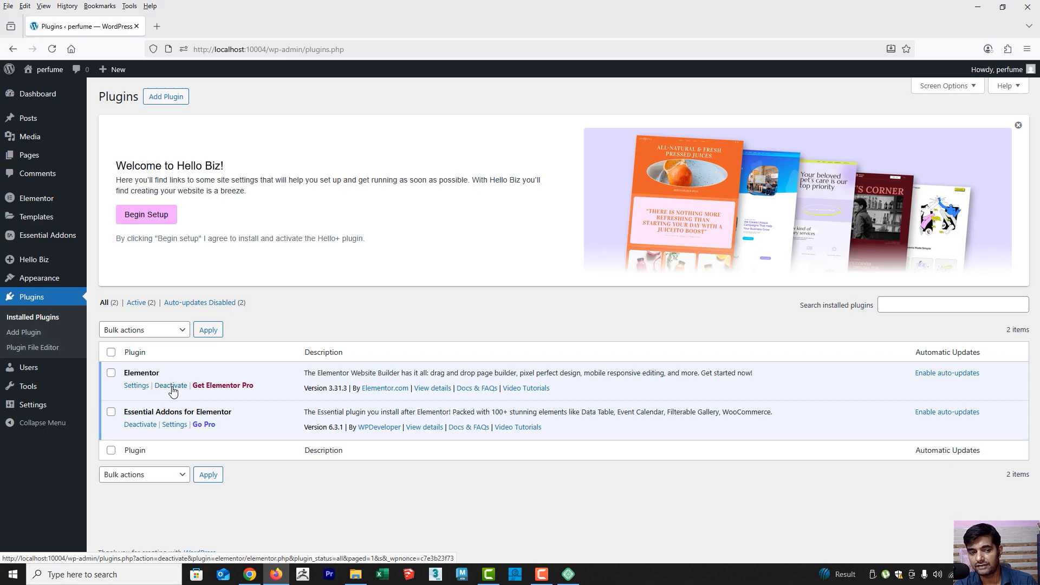
left_click(112, 374)
left_click(179, 332)
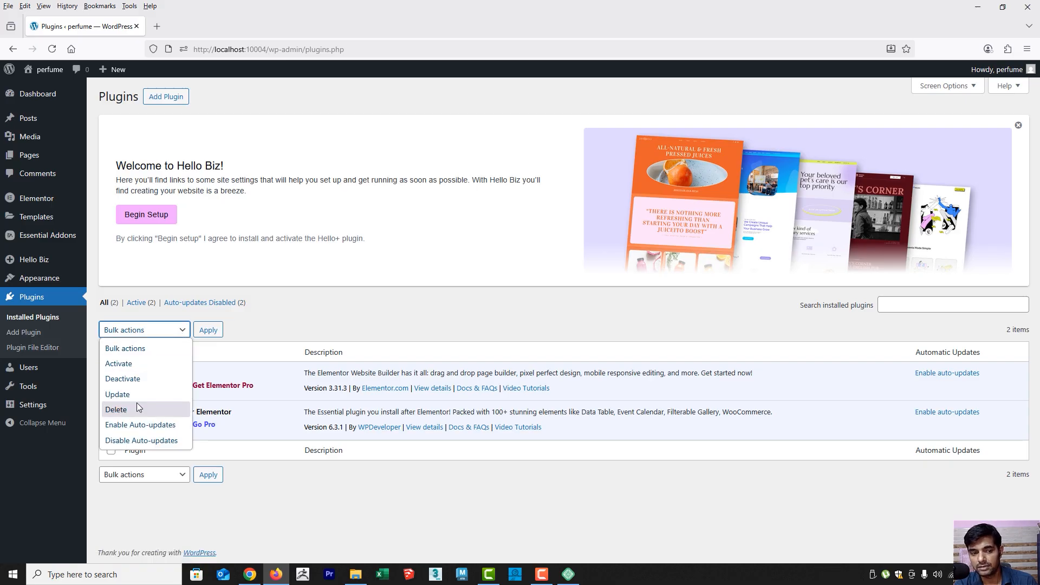
left_click(309, 531)
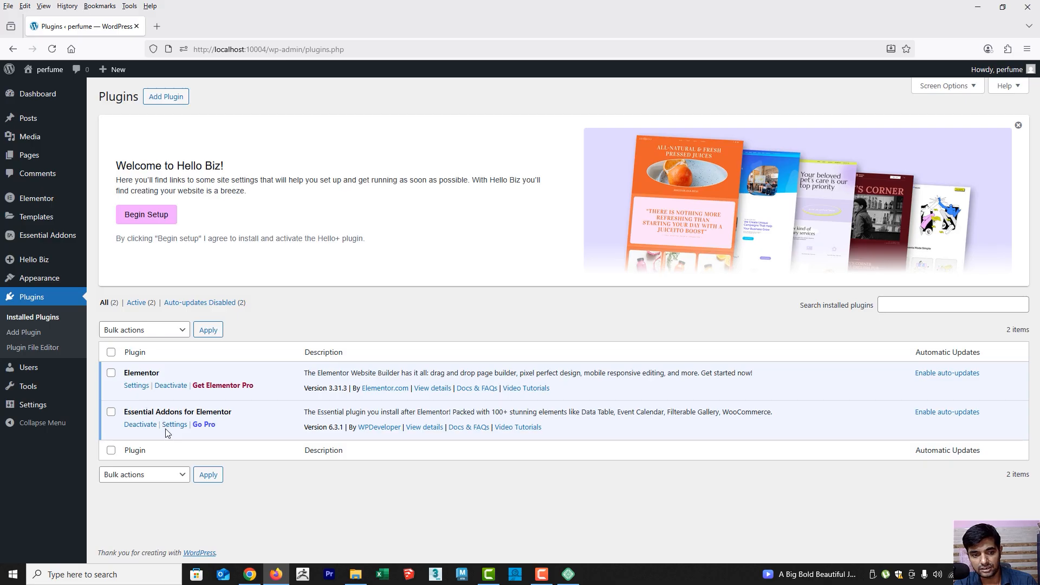
Switch to Chrome, open the PRO Elements site from the "elementor pro free download" results and check the Downloads folder for its archive
left_click(250, 575)
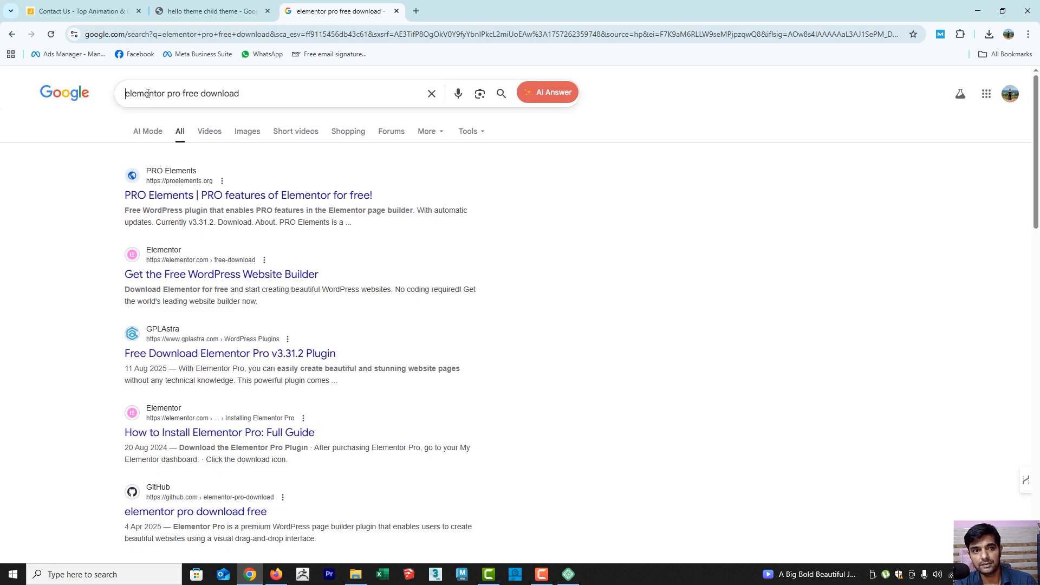
left_click_drag(126, 94, 251, 95)
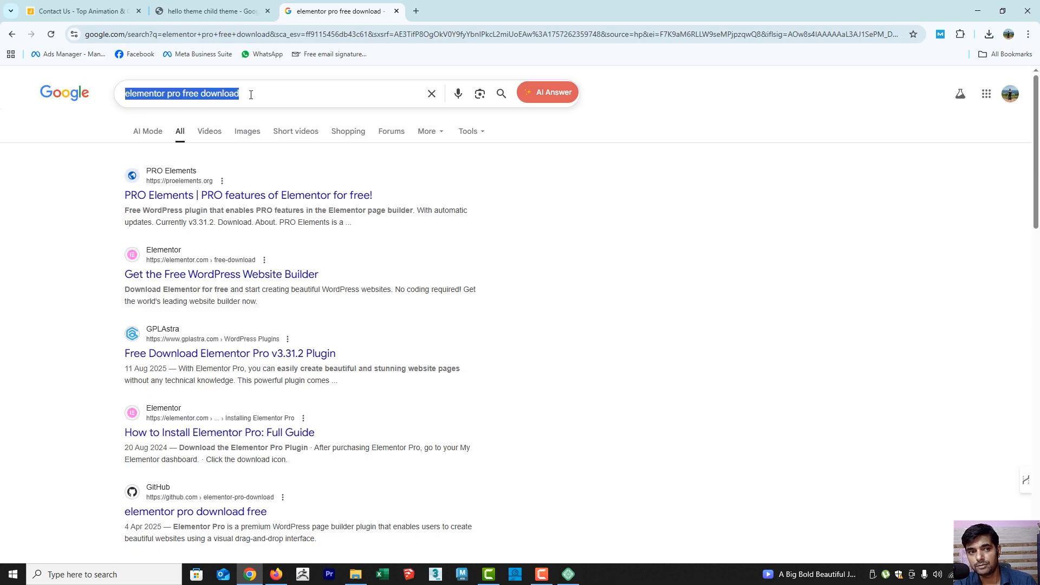
left_click(267, 95)
left_click(55, 192)
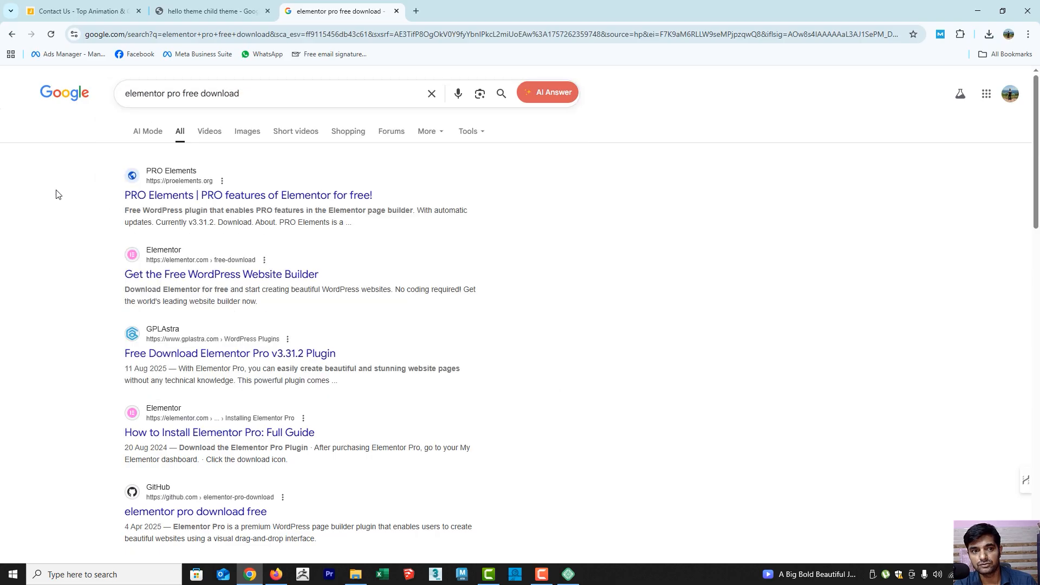
left_click(238, 200)
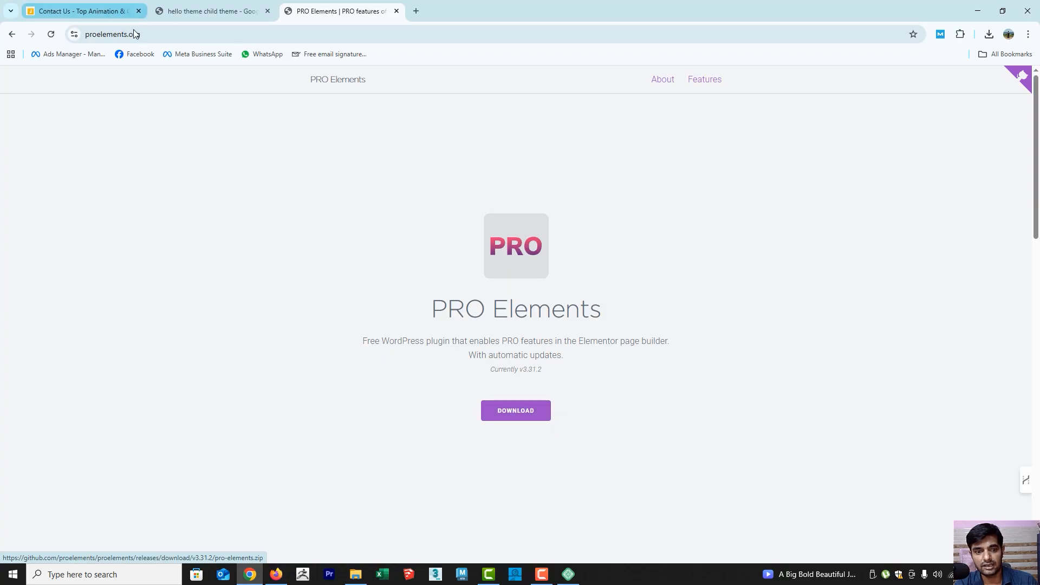
left_click(355, 573)
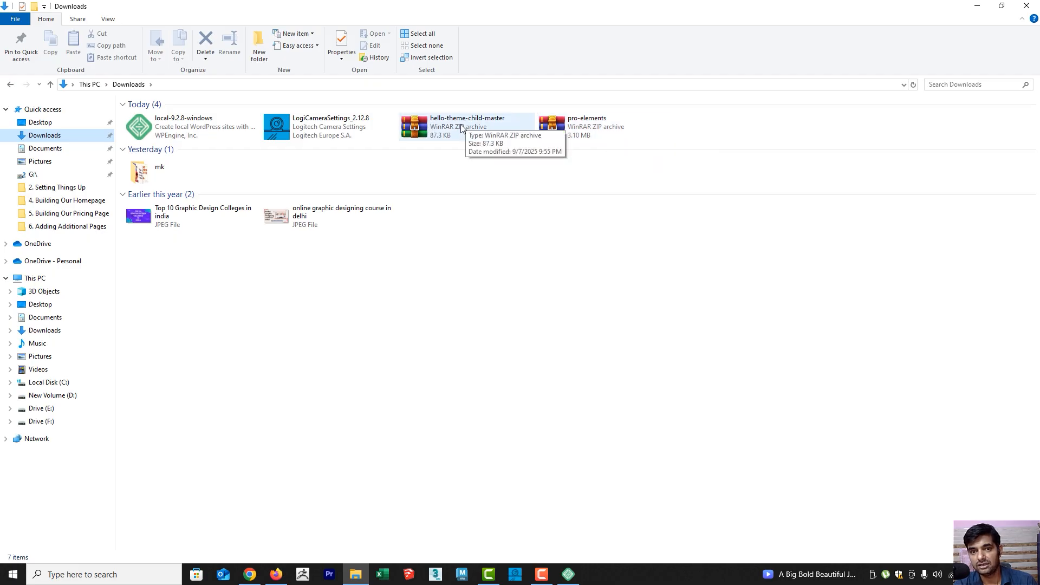
left_click(252, 565)
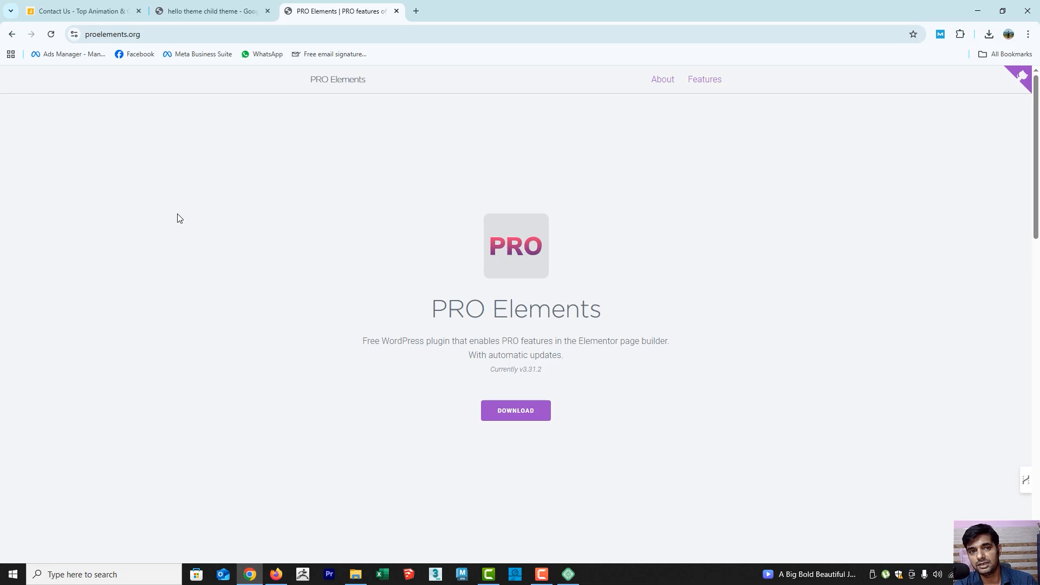
Open the elementor/hello-theme-child GitHub repository from the "hello theme child theme" results and view its ZIP download option
left_click(206, 6)
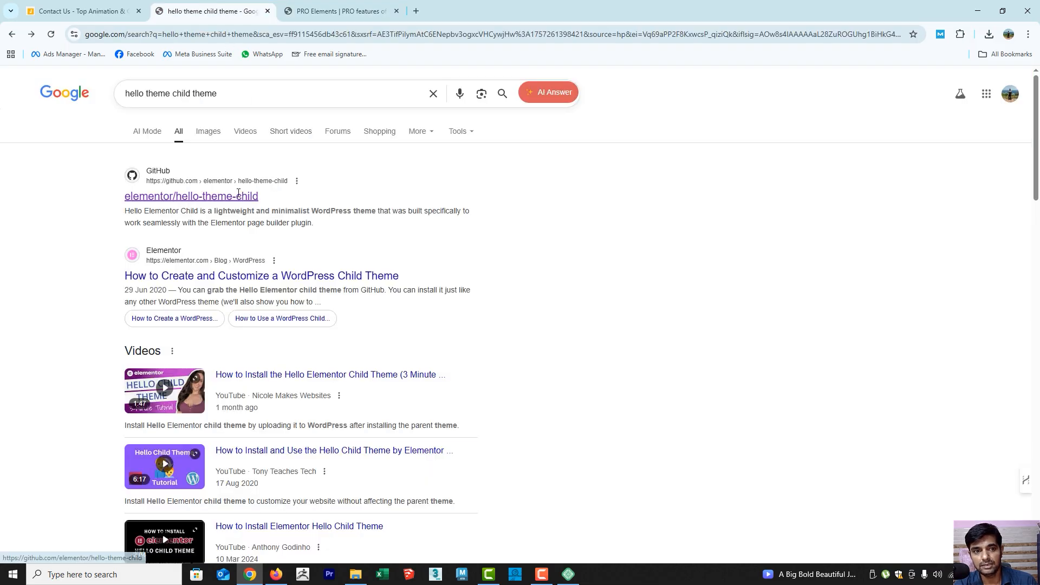
triple_click(139, 93)
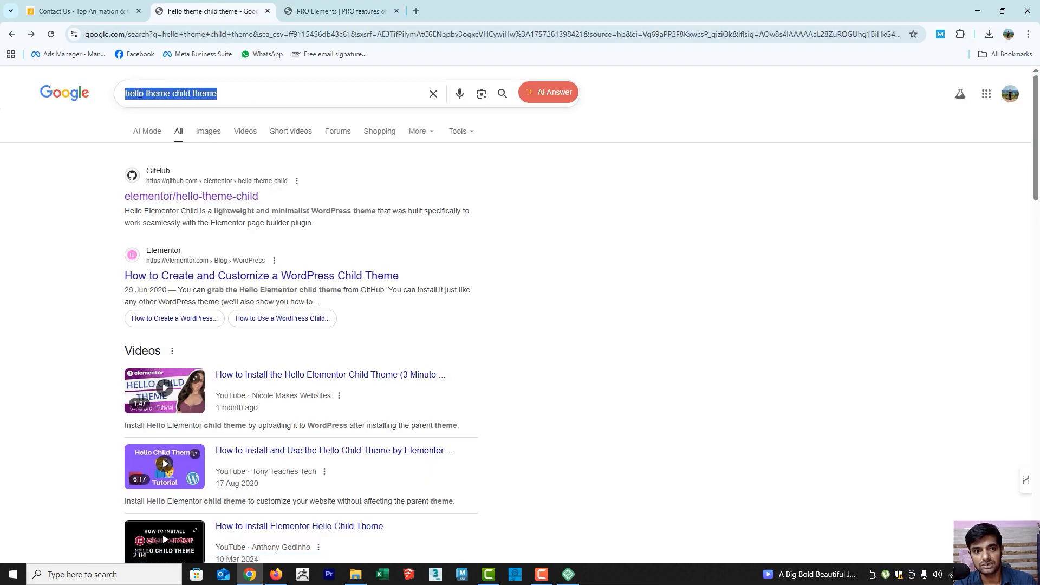
left_click(261, 93)
left_click(1, 216)
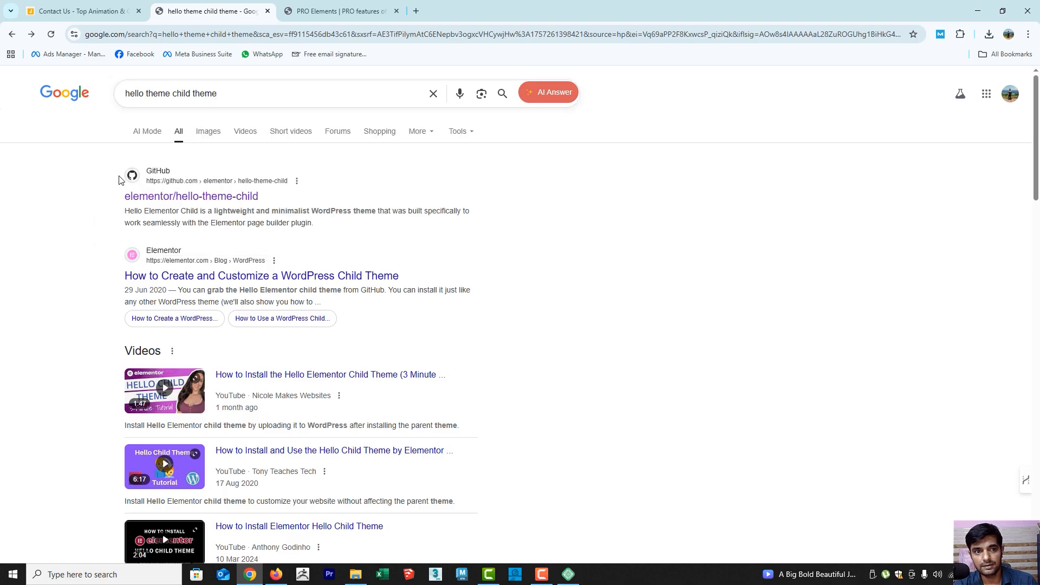
left_click(201, 198)
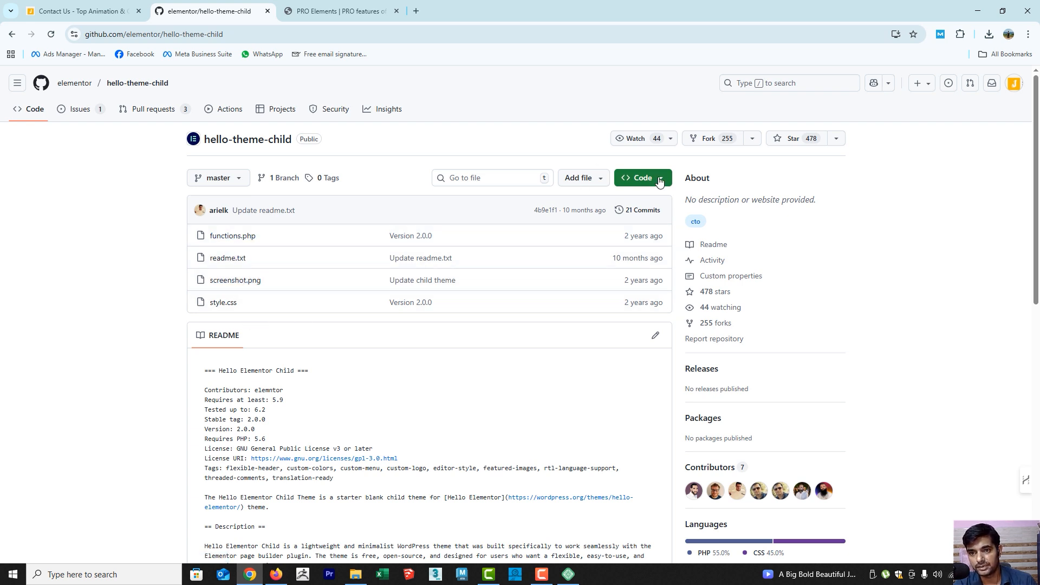
left_click(644, 178)
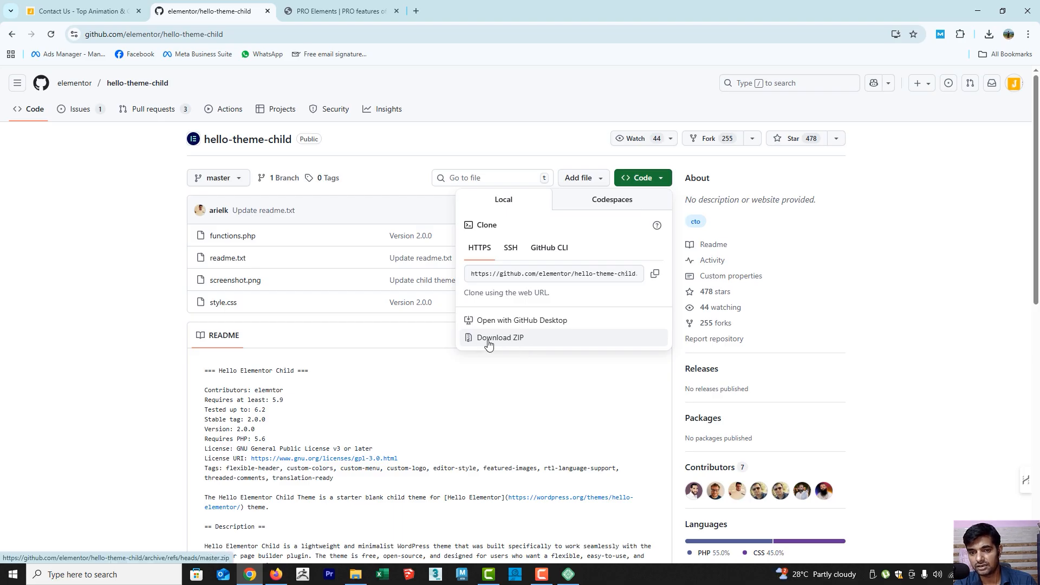
left_click(125, 342)
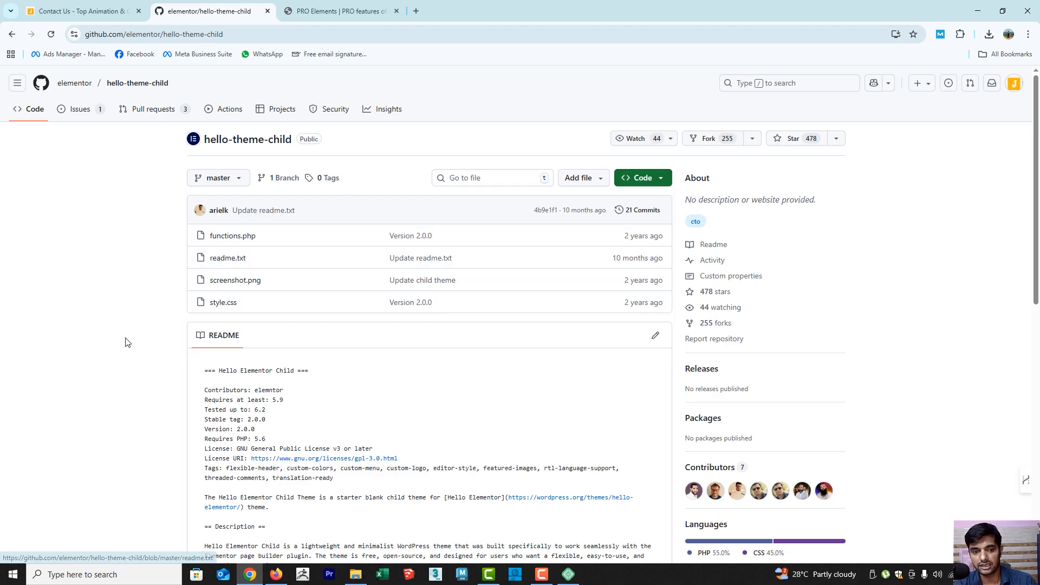
Check the Downloads folder for the hello-theme-child-master and pro-elements archives
left_click(355, 575)
left_click(447, 131)
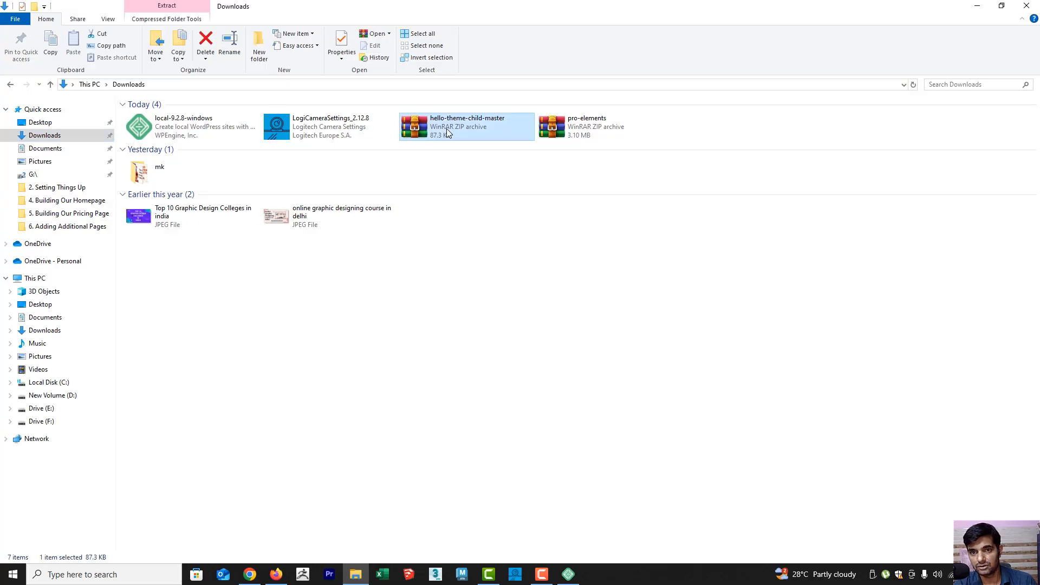
left_click(590, 127)
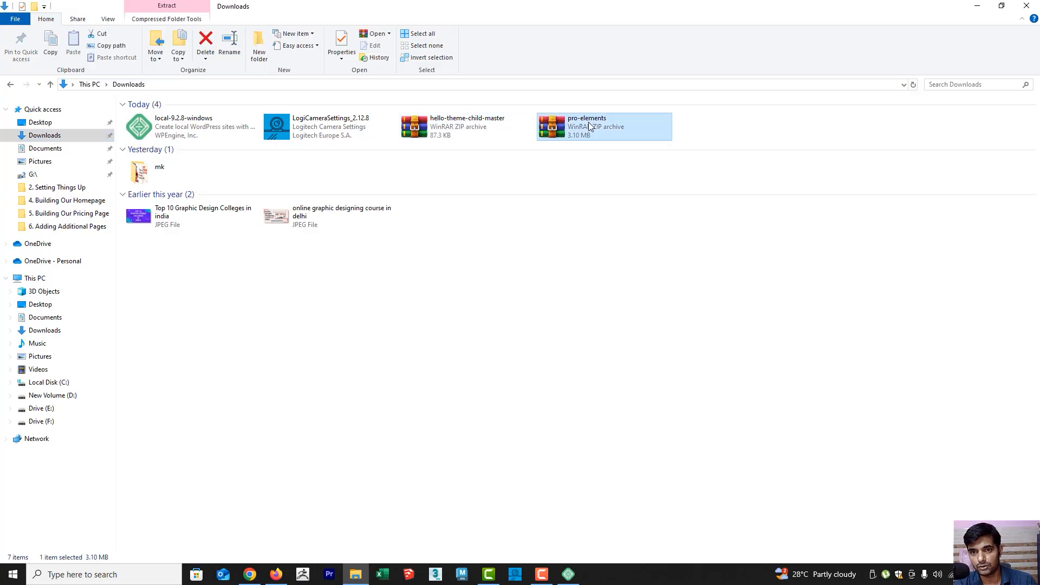
left_click(578, 356)
Switch to Firefox and select pro-elements.zip from the Downloads folder for uploading as a new plugin to the perfume site
left_click(276, 574)
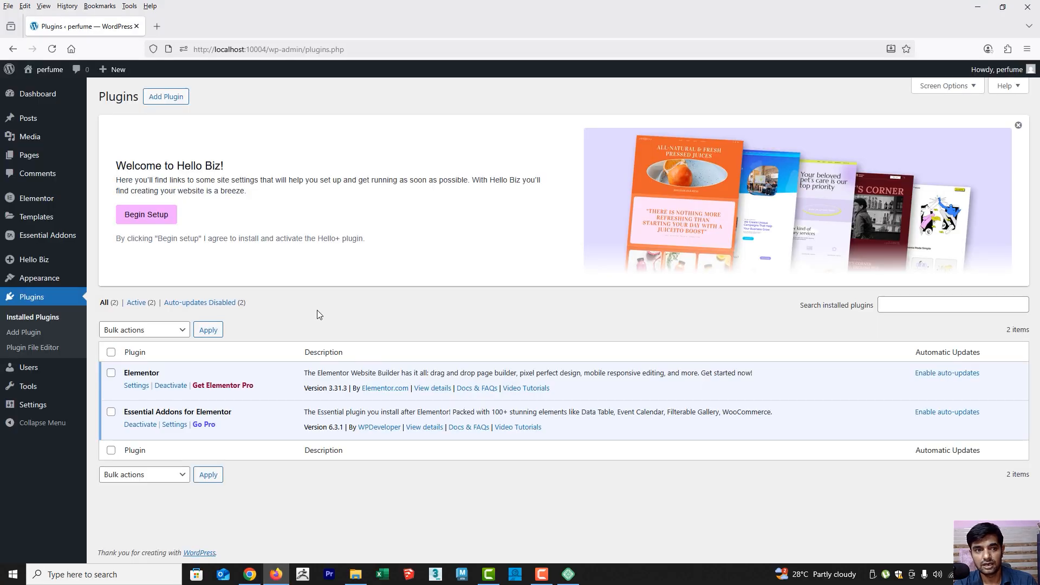
left_click(168, 97)
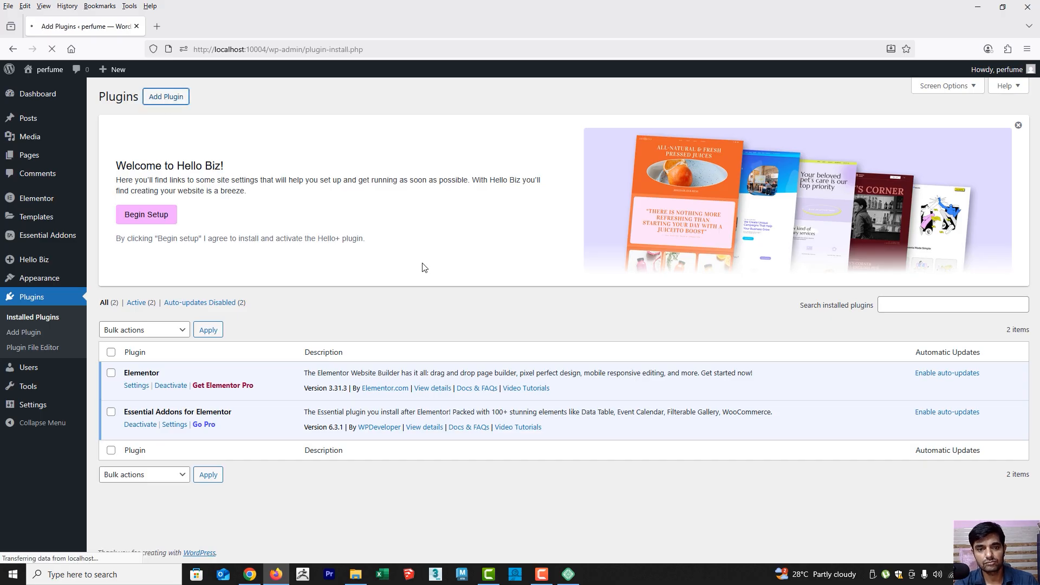
scroll(393, 297, "down", 1)
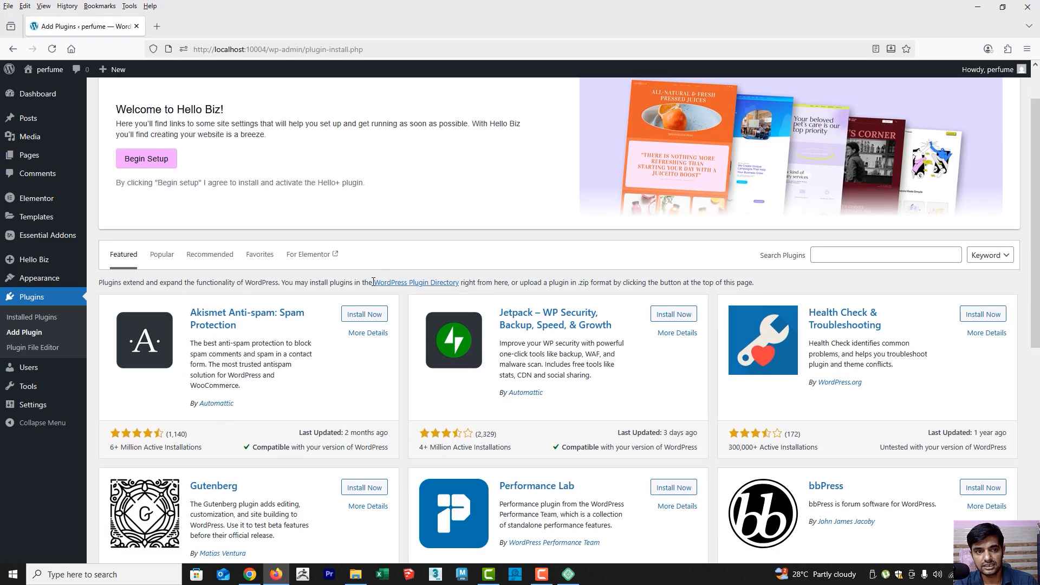
scroll(389, 297, "up", 1)
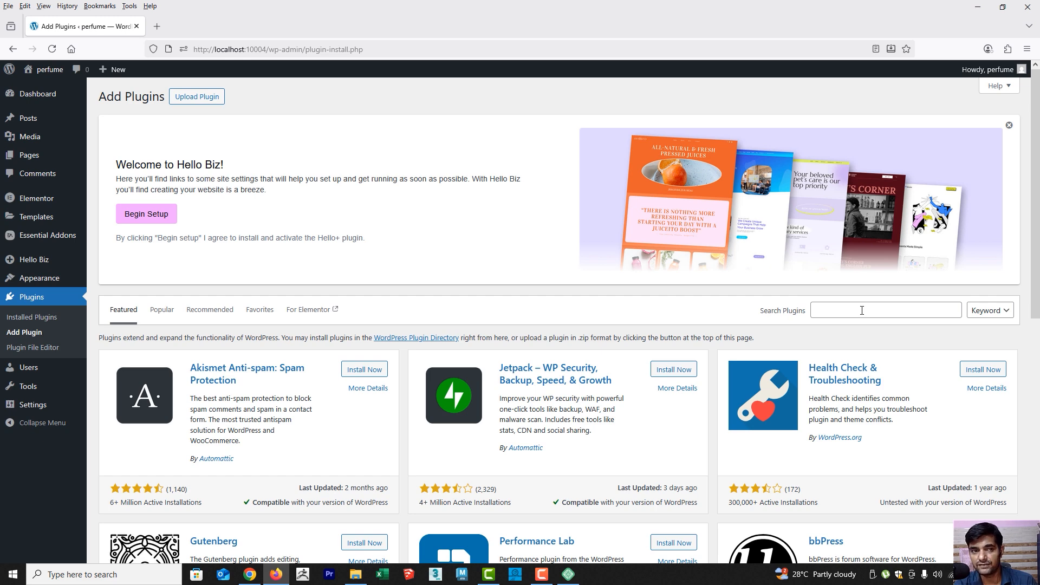
left_click(192, 100)
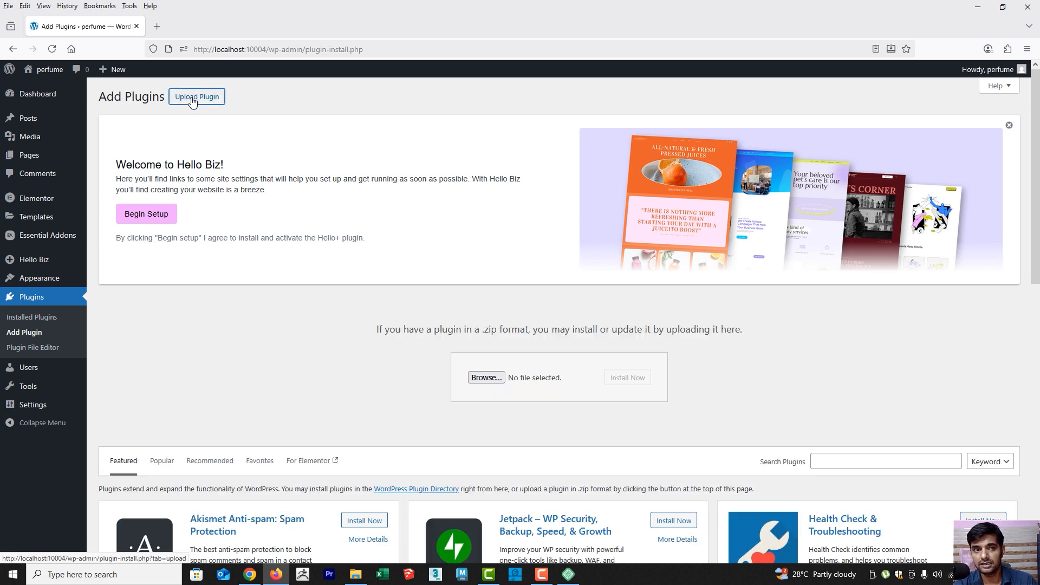
left_click(497, 387)
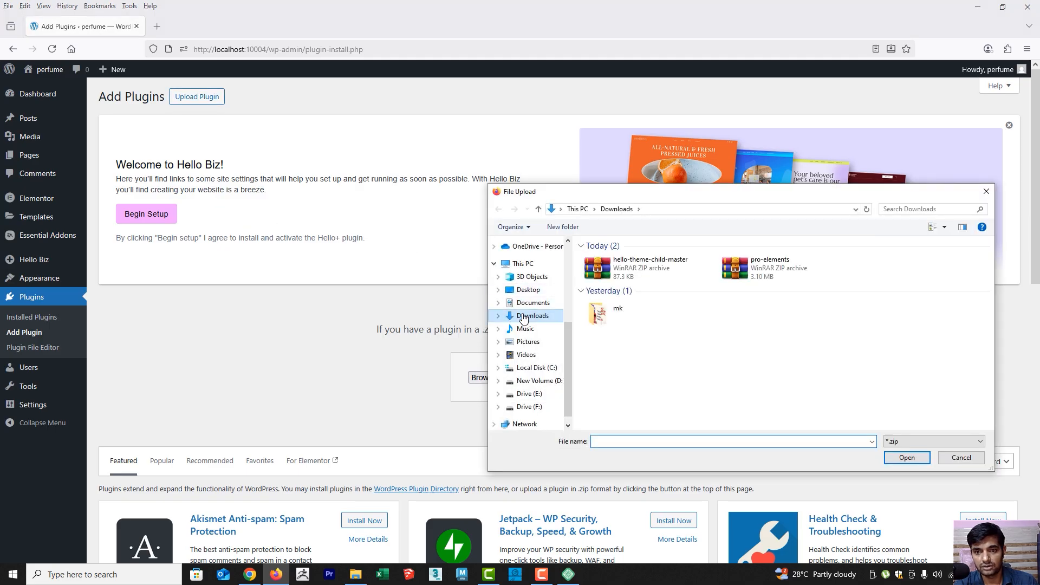
double_click(777, 271)
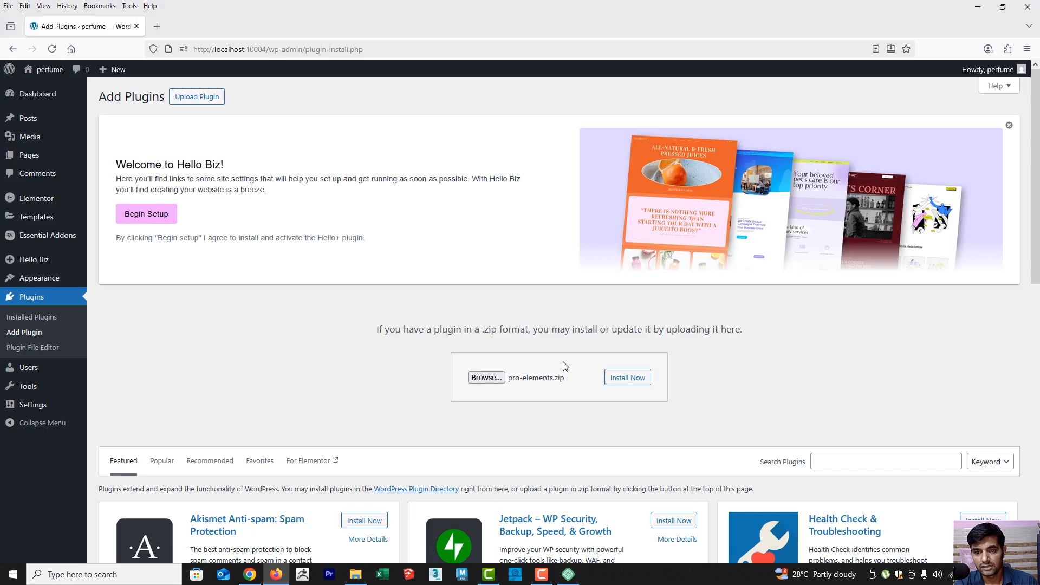
Install the uploaded pro-elements.zip plugin and activate it
left_click(624, 378)
scroll(542, 288, "down", 2)
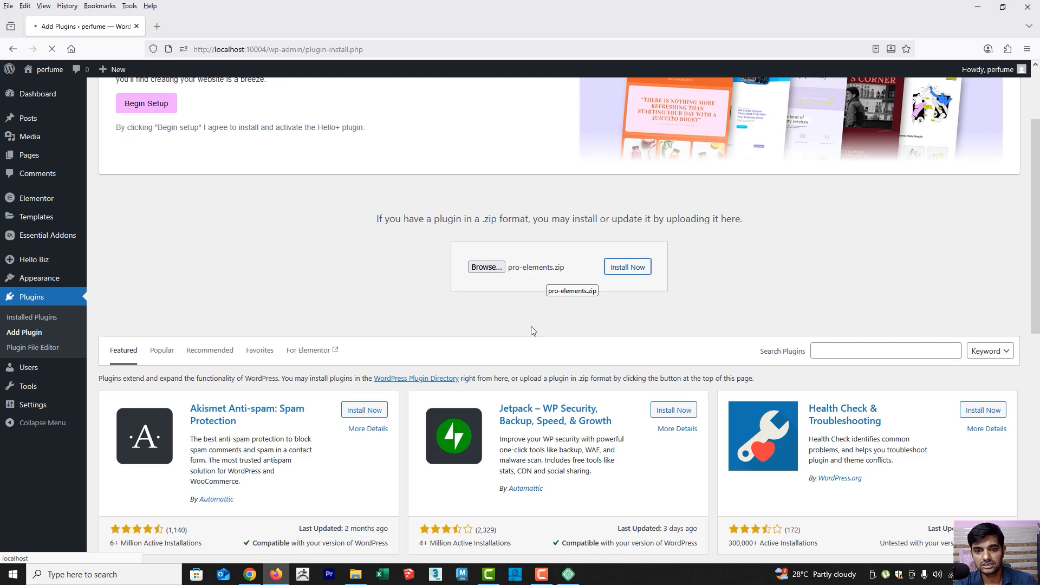
scroll(531, 331, "down", 4)
scroll(525, 331, "up", 6)
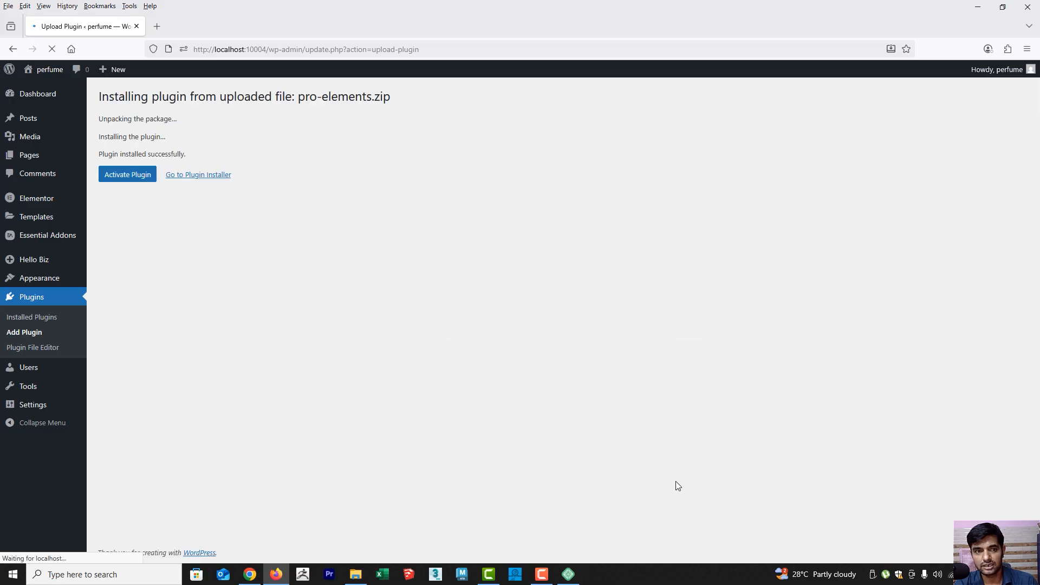
left_click(121, 363)
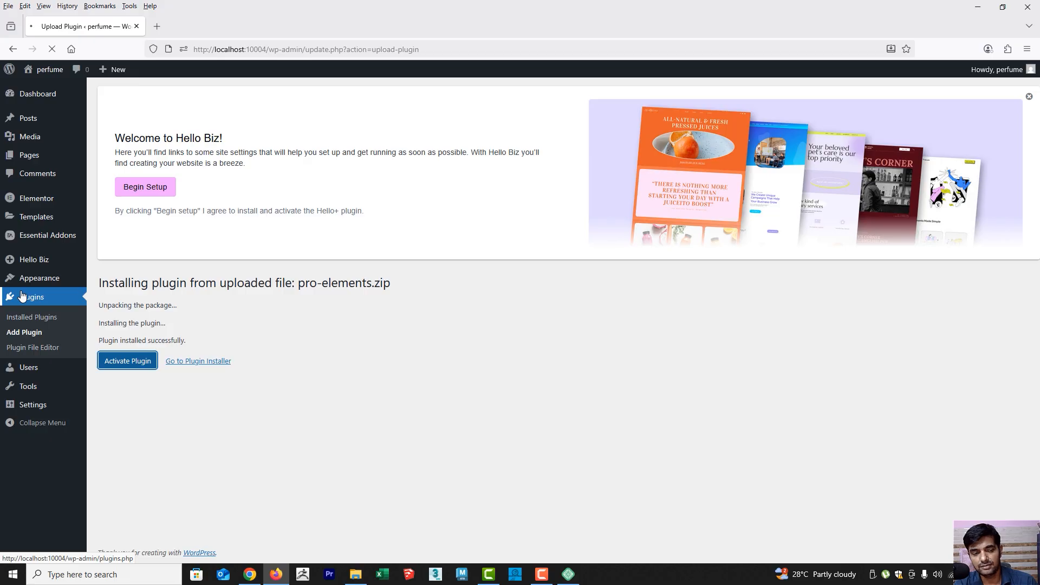
scroll(121, 362, "down", 2)
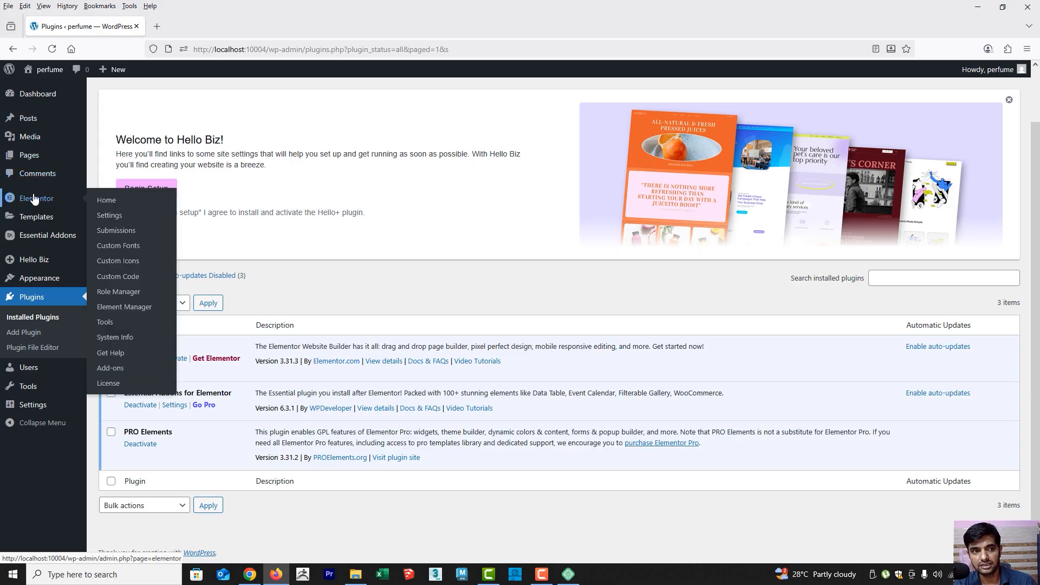
Open the list of site pages and move the draft page "Elementor #8" to the trash
left_click(23, 155)
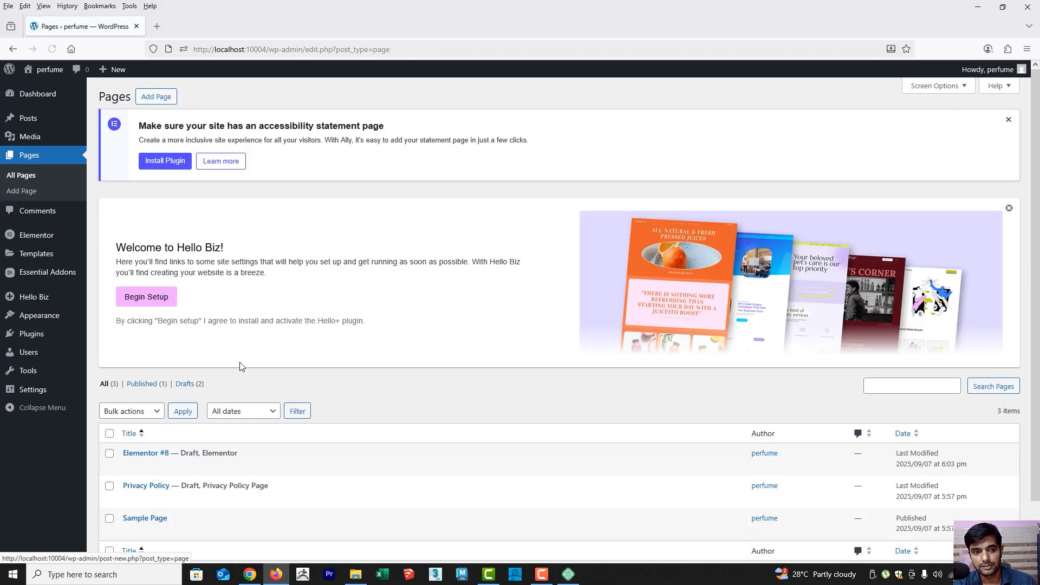
scroll(379, 428, "down", 2)
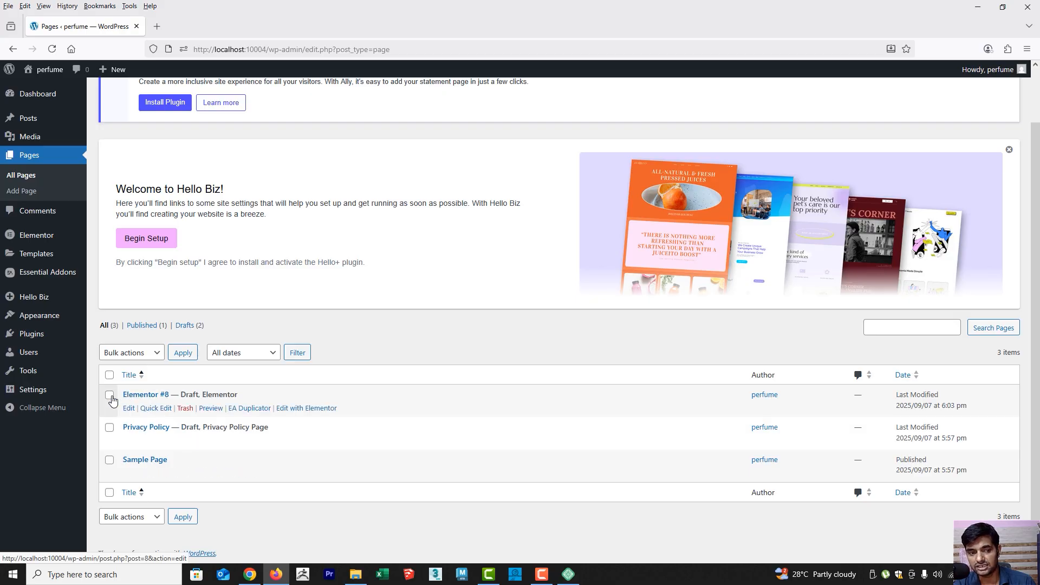
left_click(185, 410)
scroll(237, 427, "down", 2)
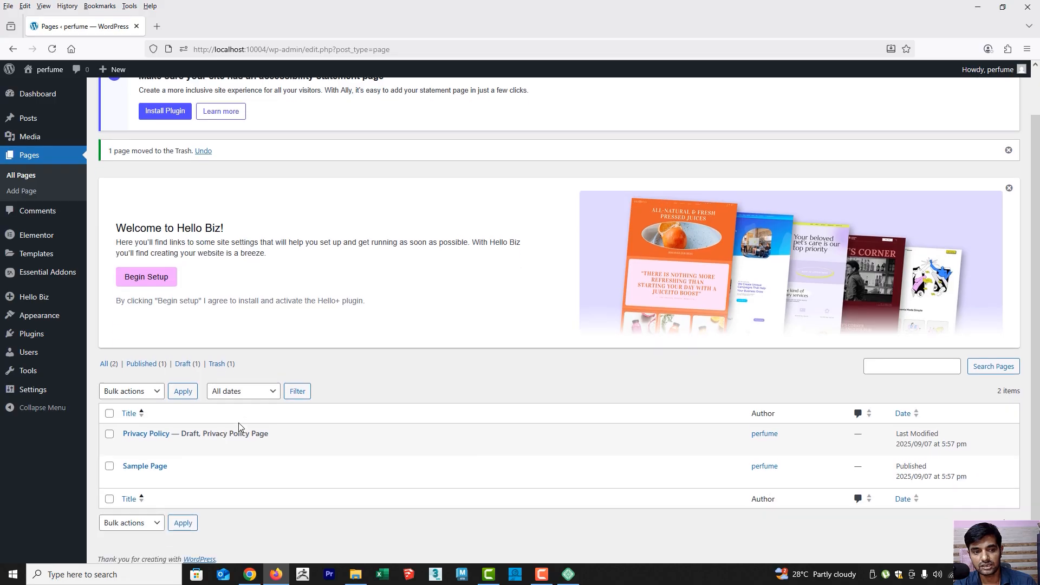
Review the published and draft pages, empty the pages trash to permanently delete "Elementor #8", and return to the full page list
left_click(142, 357)
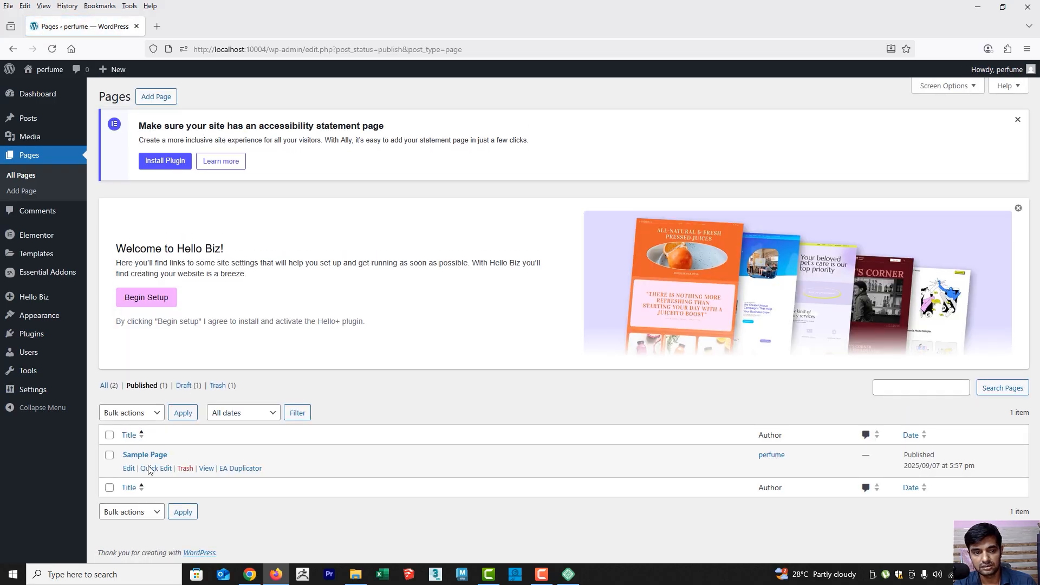
left_click(190, 387)
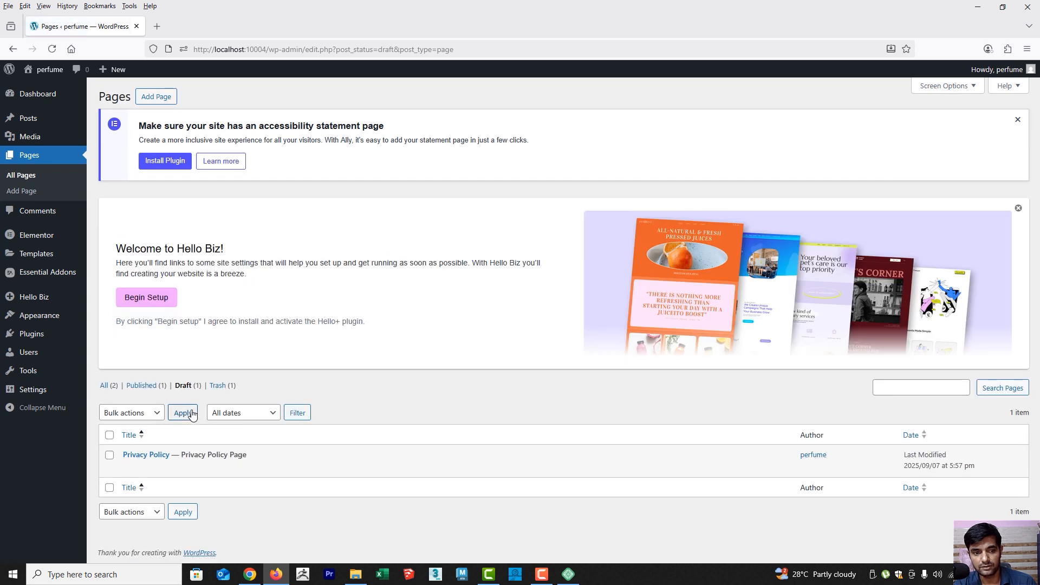
left_click(217, 385)
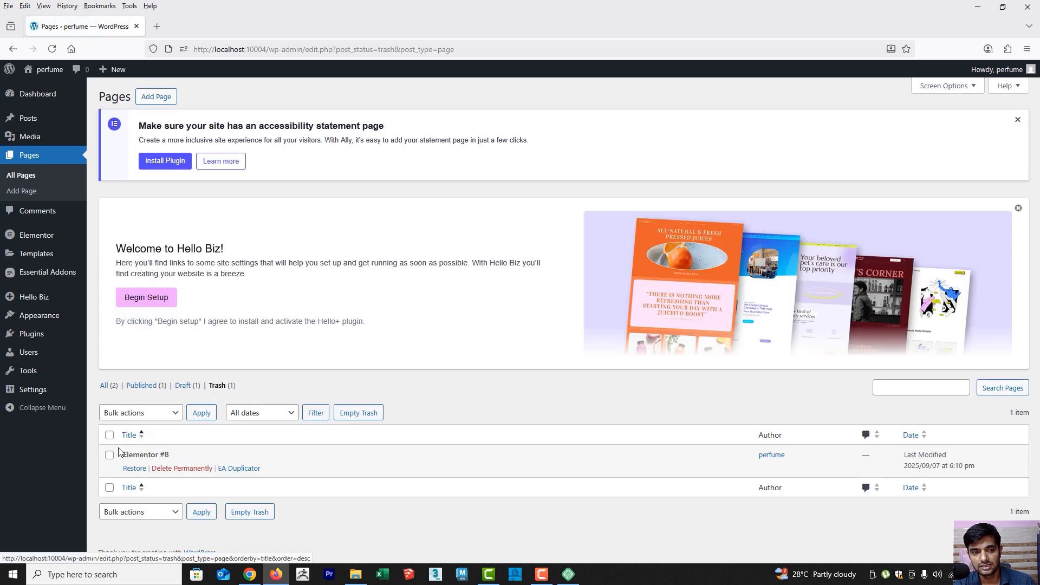
left_click(110, 435)
left_click(180, 412)
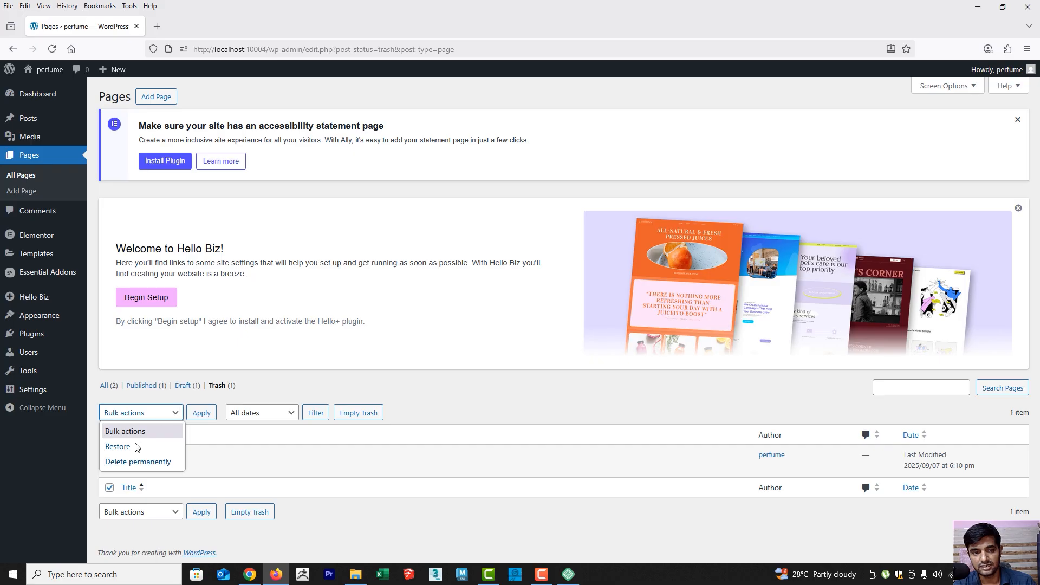
left_click(135, 462)
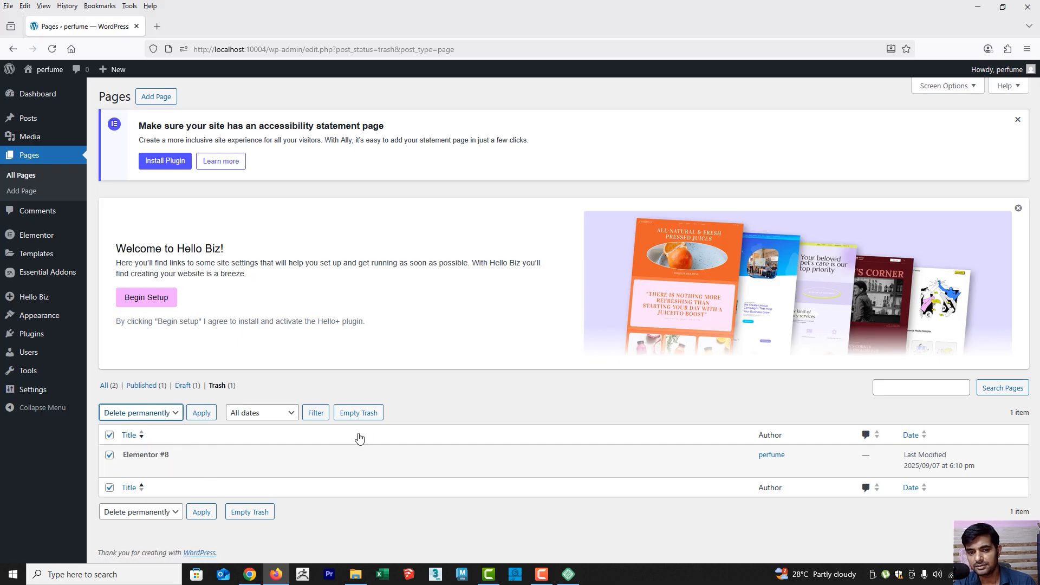
left_click(358, 412)
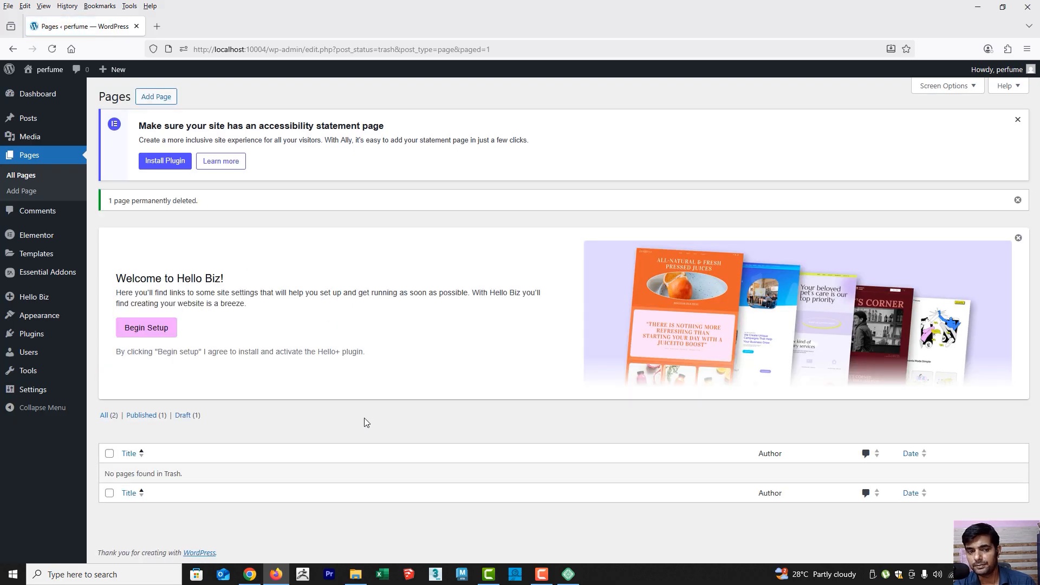
left_click(29, 156)
scroll(276, 388, "down", 2)
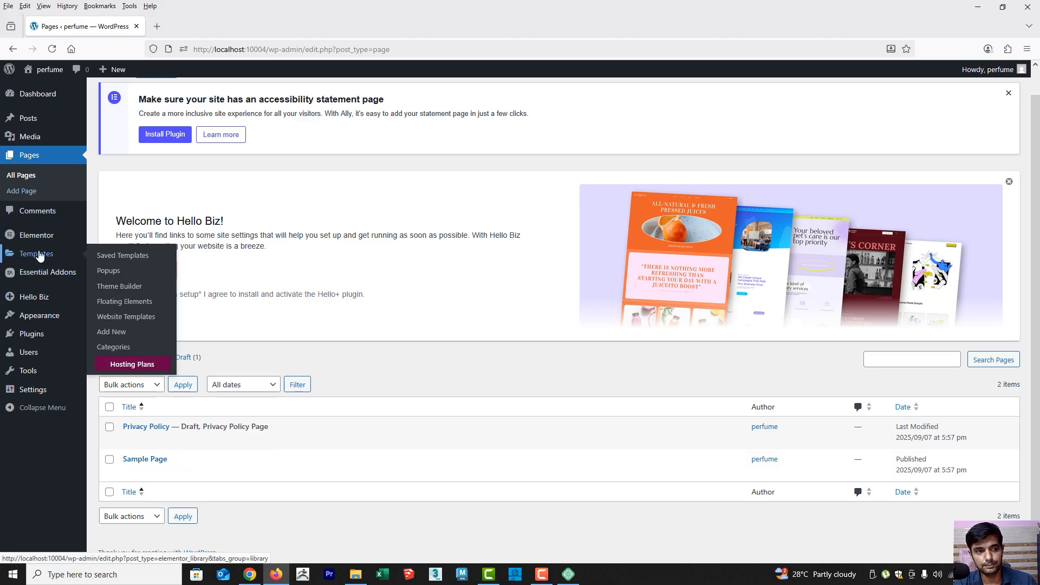
Open the theme upload form and select hello-theme-child-master.zip from the Downloads folder
mouse_move(39, 239)
mouse_move(40, 317)
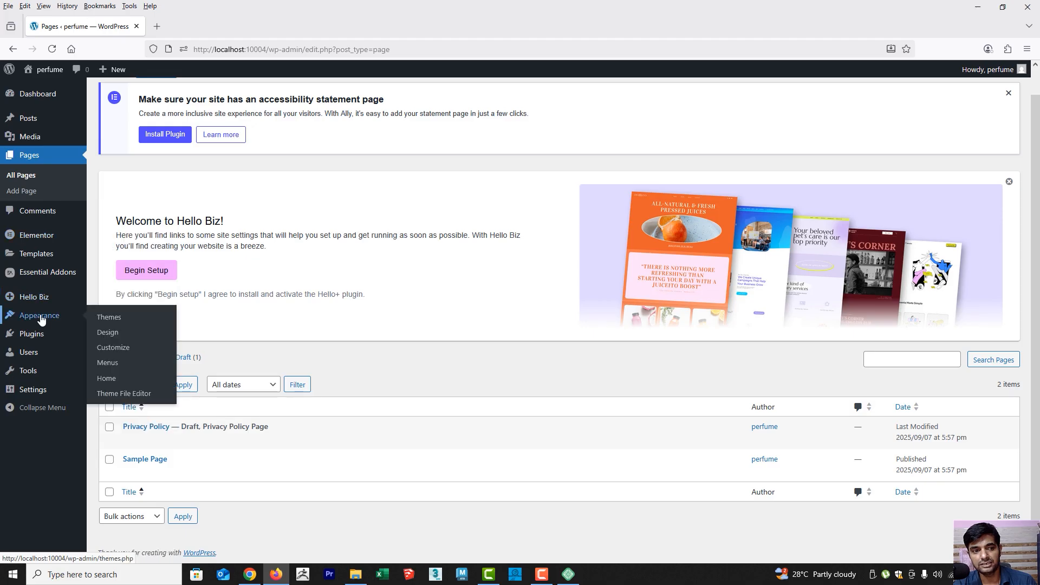
left_click(112, 317)
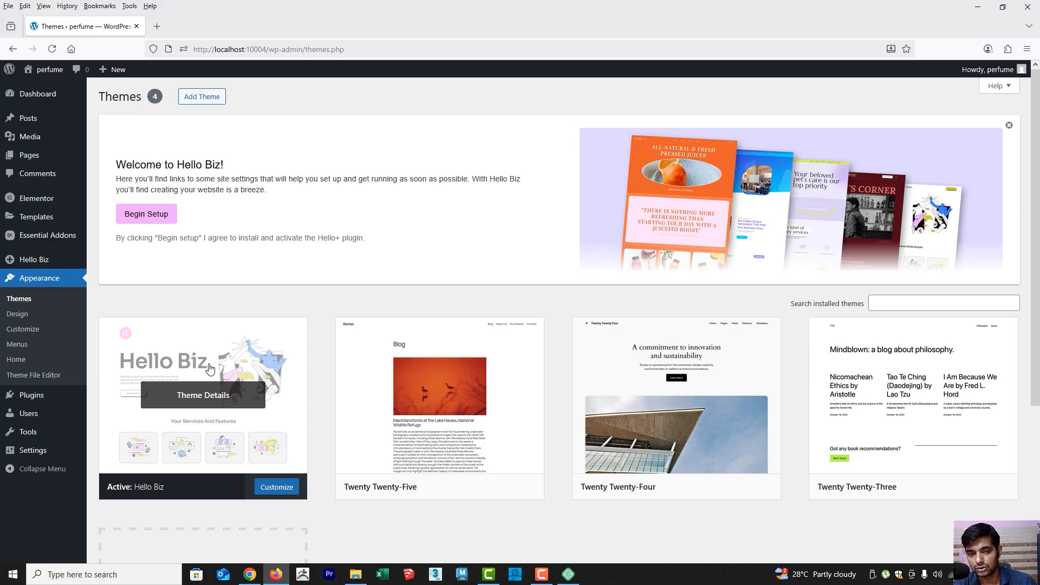
left_click(209, 103)
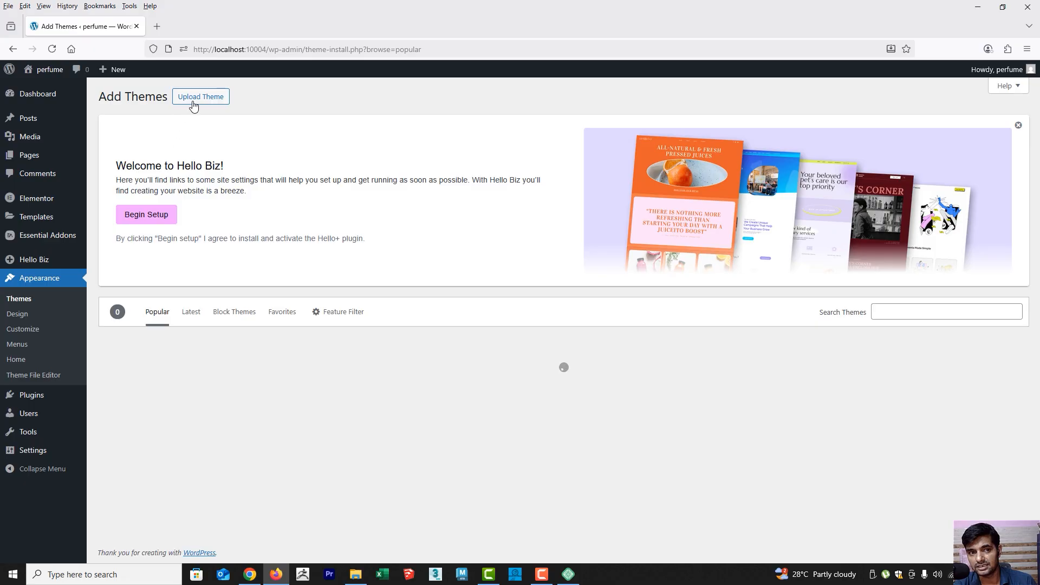
left_click(196, 97)
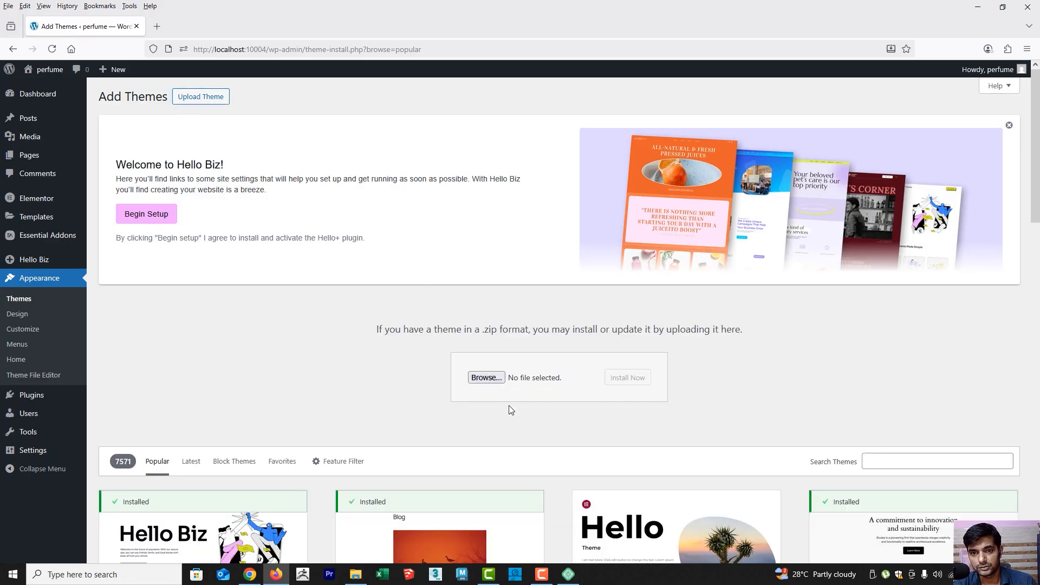
left_click(537, 377)
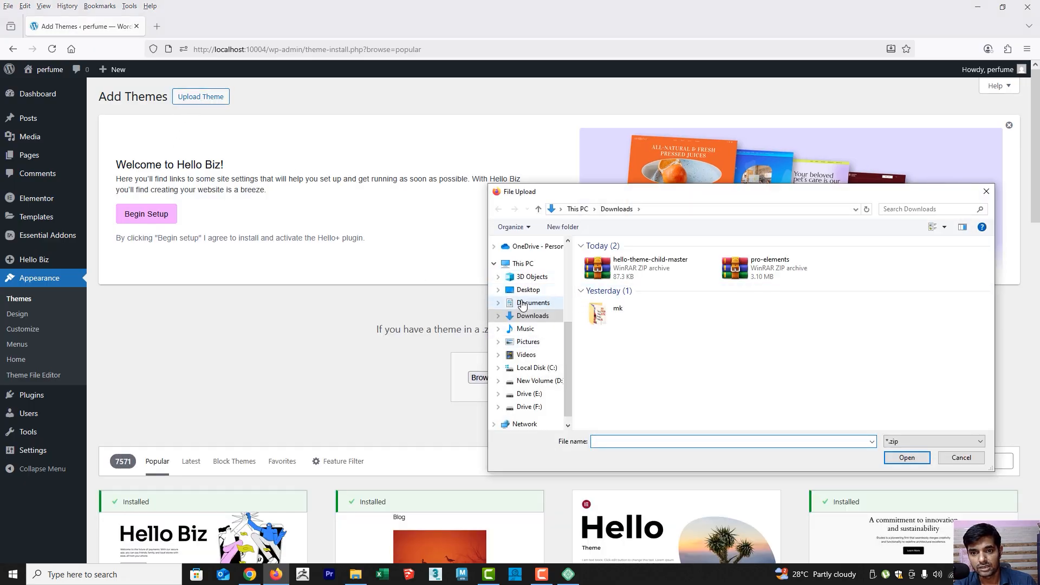
left_click(532, 316)
left_click(648, 267)
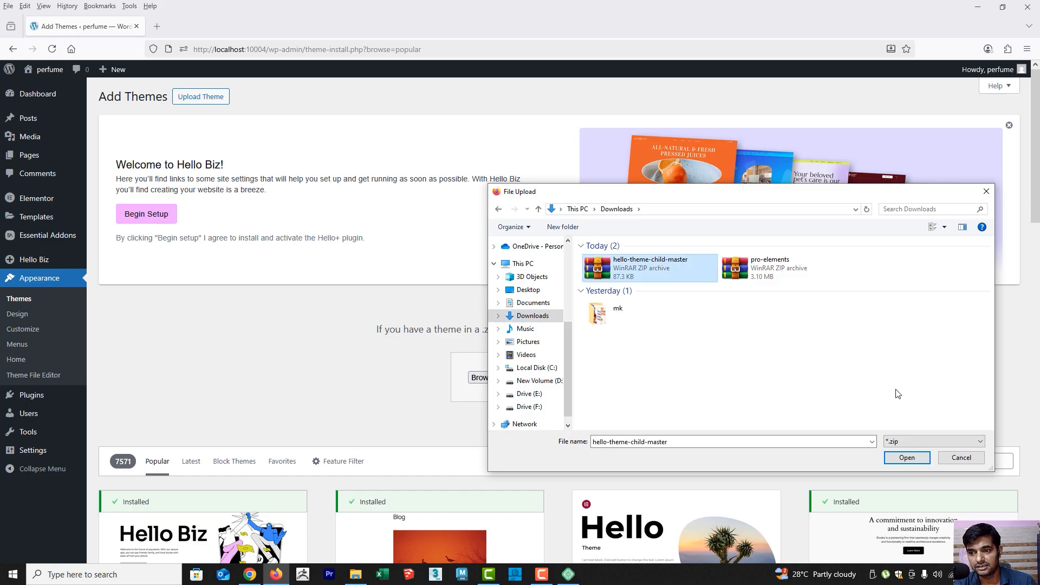
left_click(907, 458)
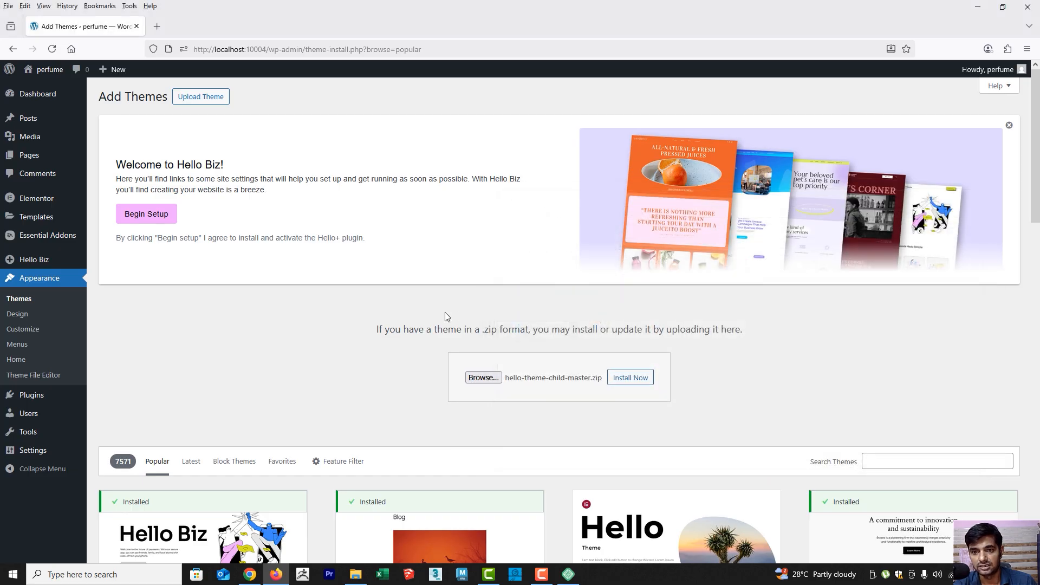
Install the uploaded hello-theme-child-master.zip theme and activate it
left_click(630, 378)
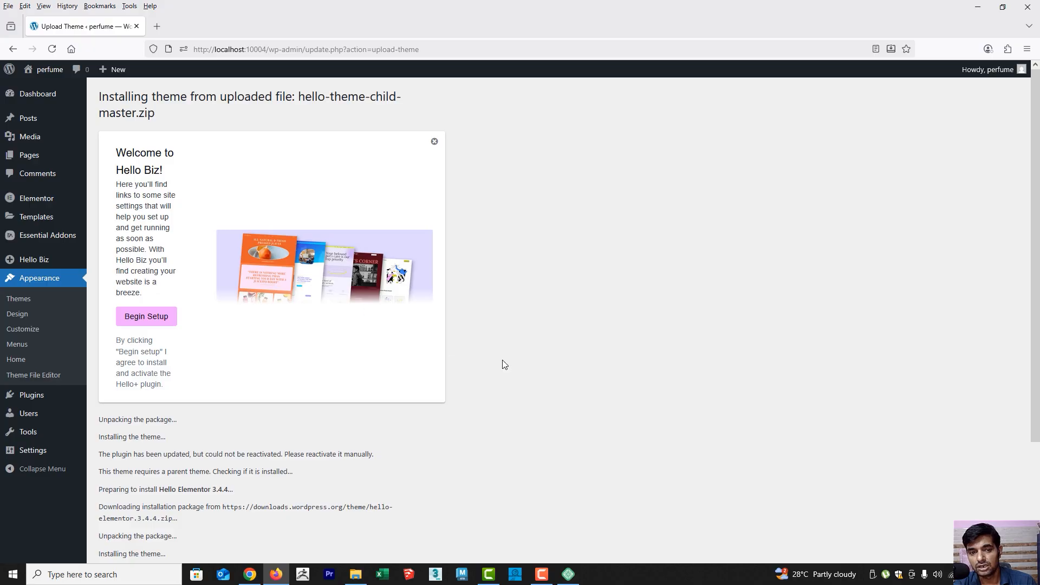
scroll(487, 361, "down", 5)
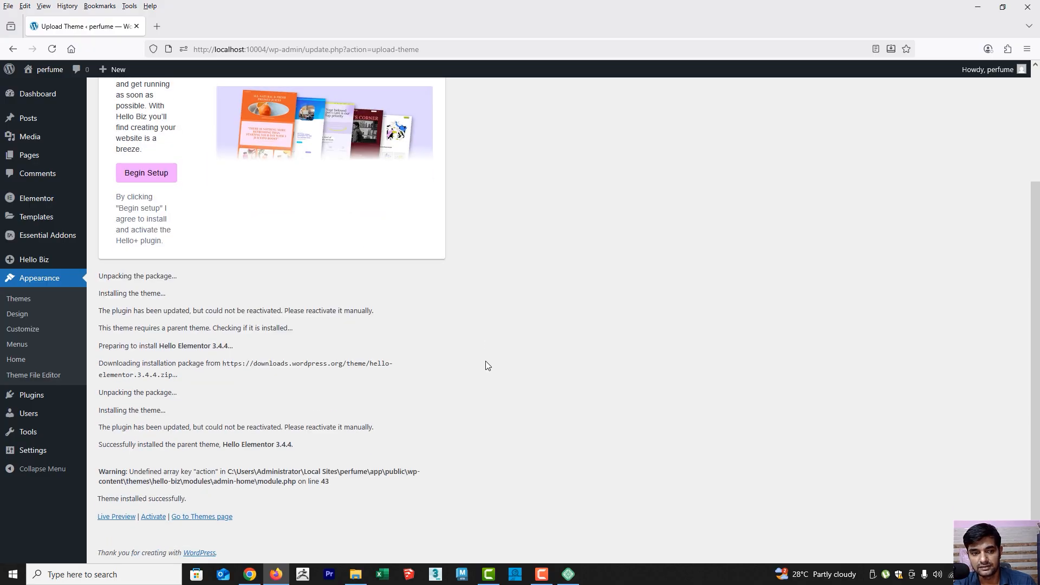
left_click(153, 518)
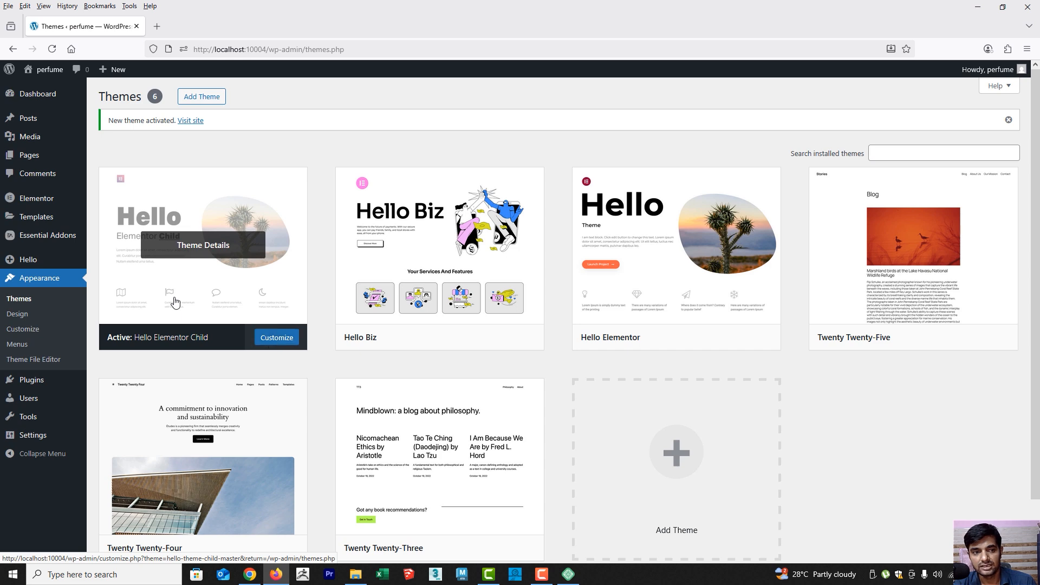
Switch to Chrome and review the hello-theme-child ZIP download option, the PRO Elements site and the JMD Animation Institute contact page
left_click(249, 574)
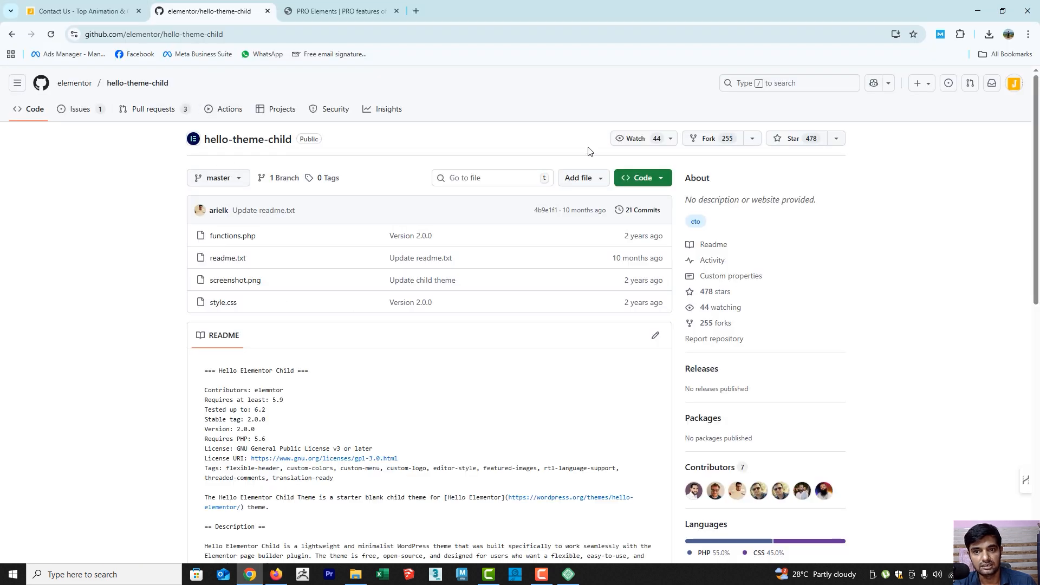
left_click(653, 183)
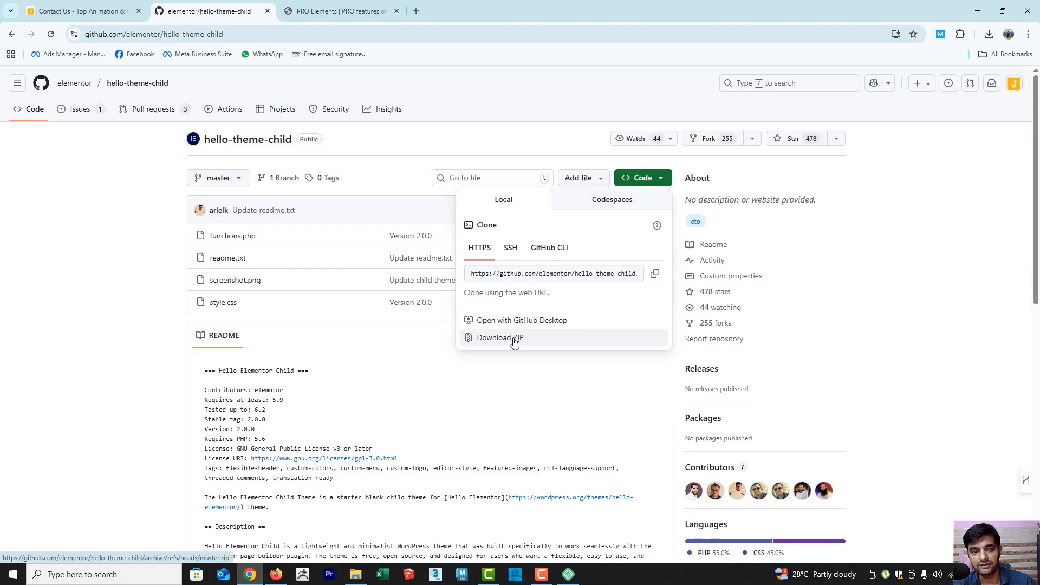
left_click(352, 10)
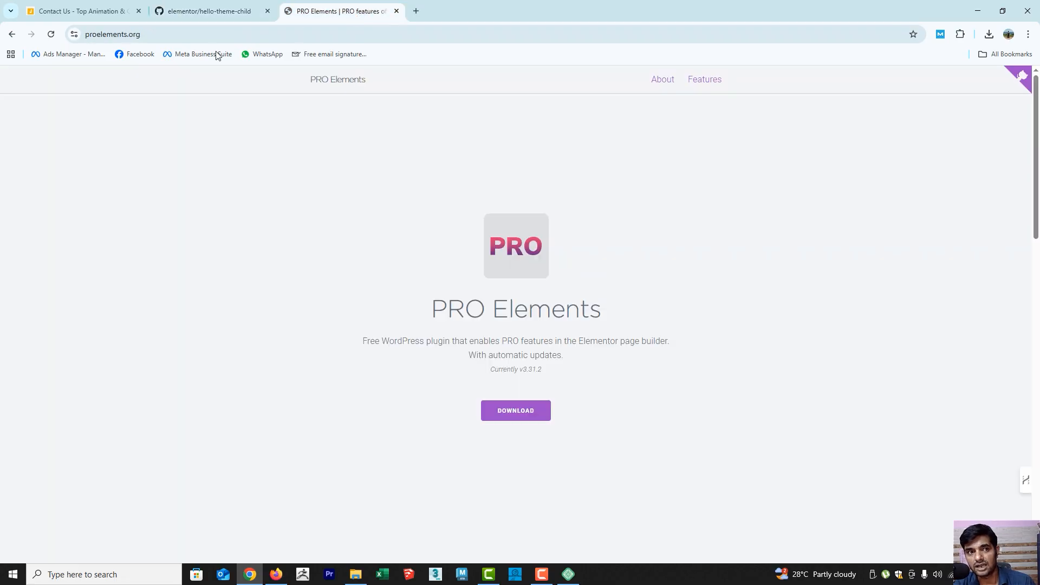
left_click(101, 13)
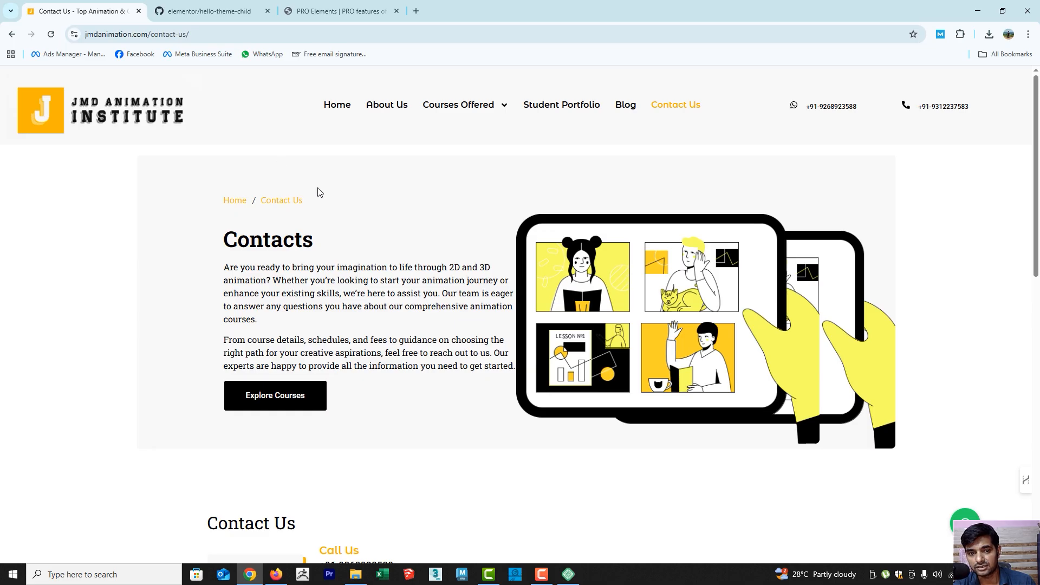
Examine the contact details on the JMD Animation Institute contact page, including the Central Delhi branch address
scroll(324, 206, "down", 4)
scroll(434, 326, "down", 3)
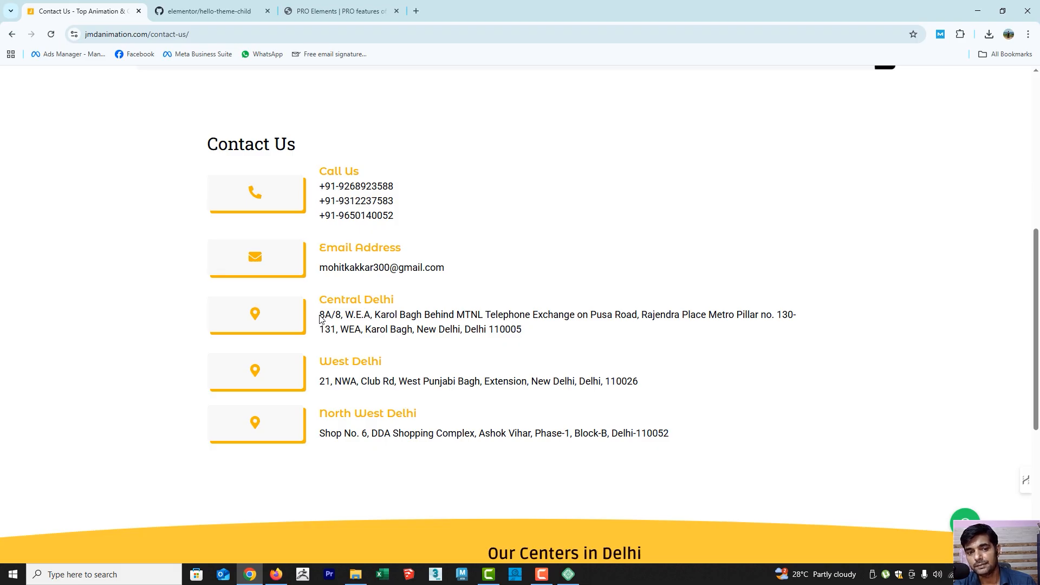
left_click_drag(320, 318, 563, 334)
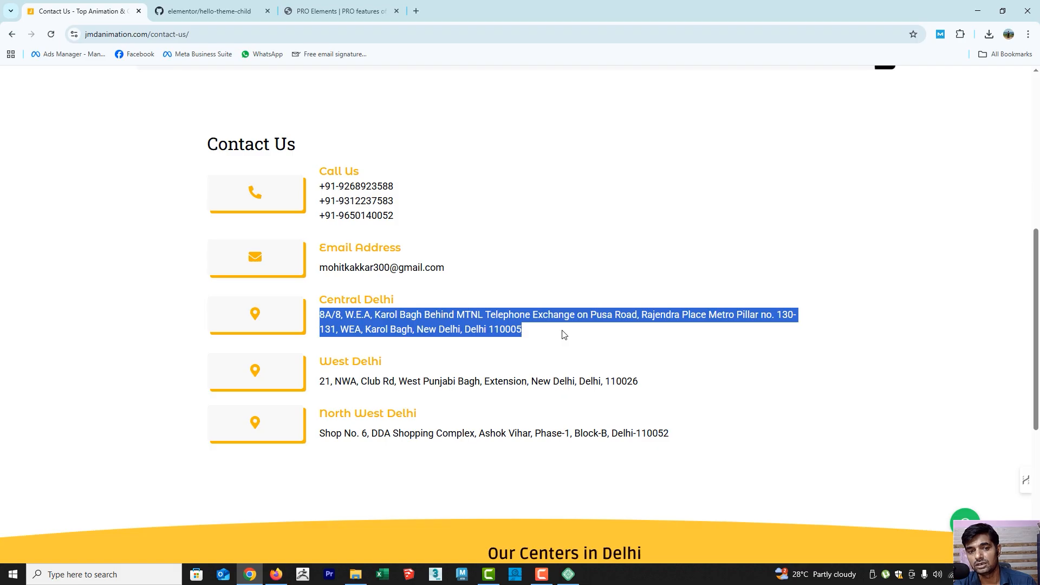
left_click(165, 339)
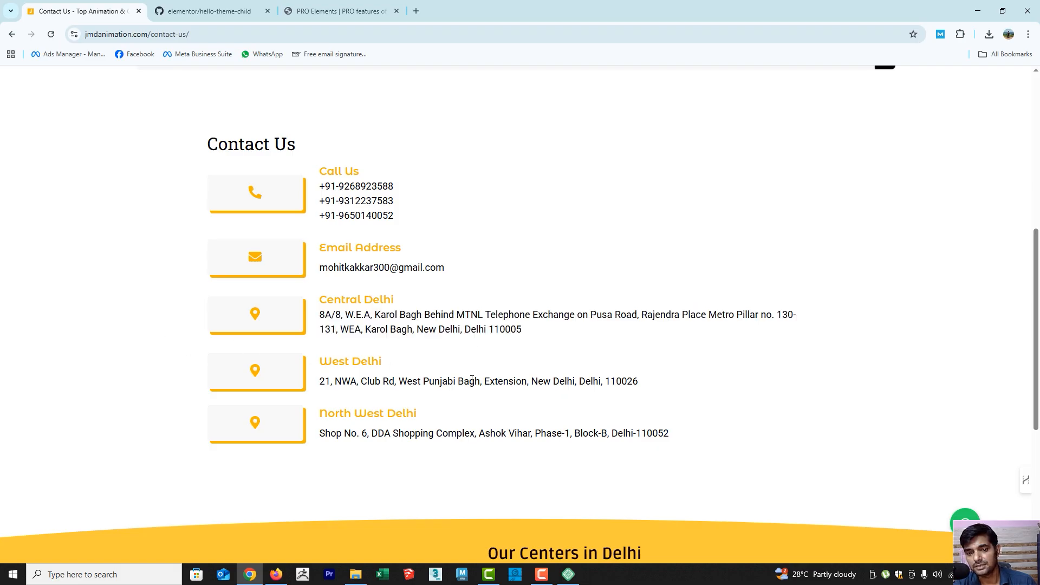
Examine the Courses Offered entries and their course submenus in the site header, and return to the PRO Elements site
scroll(428, 398, "up", 7)
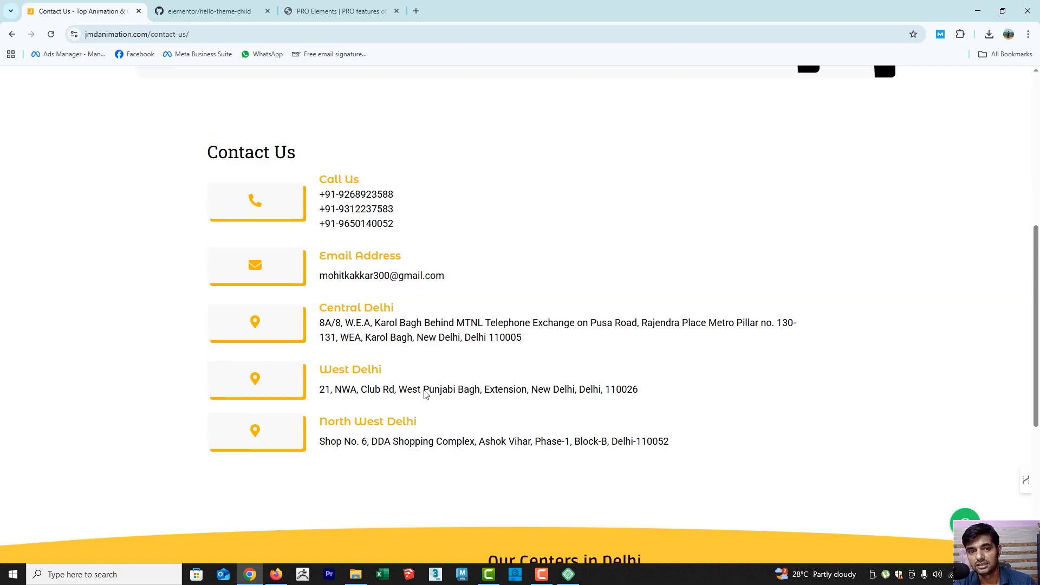
mouse_move(473, 114)
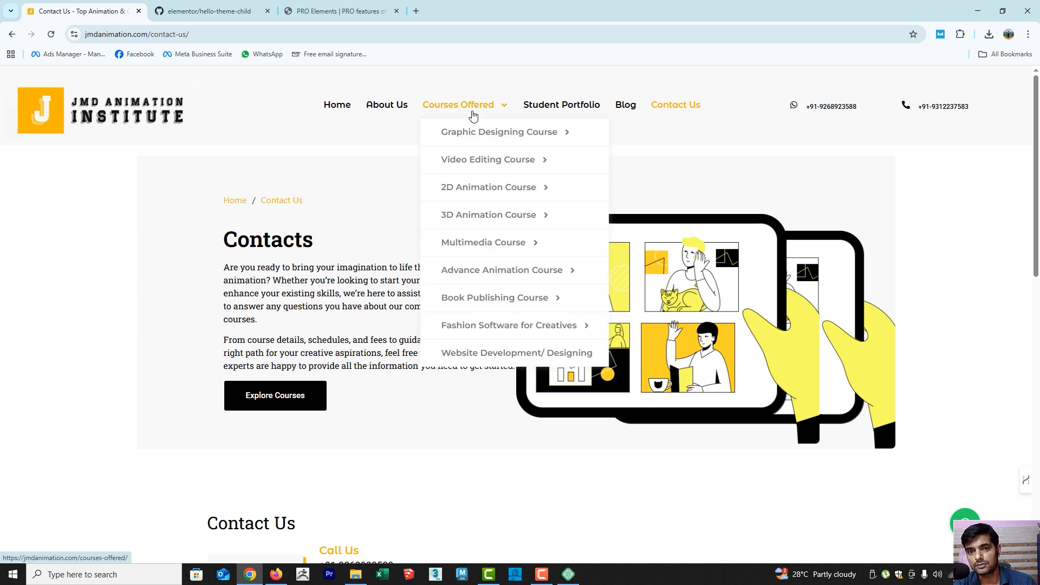
mouse_move(479, 190)
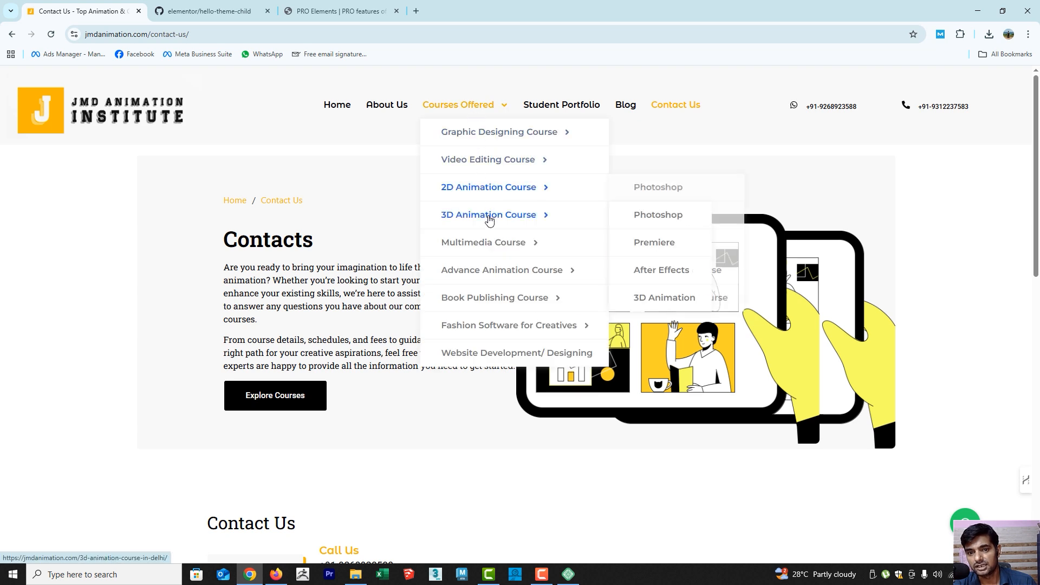
mouse_move(485, 245)
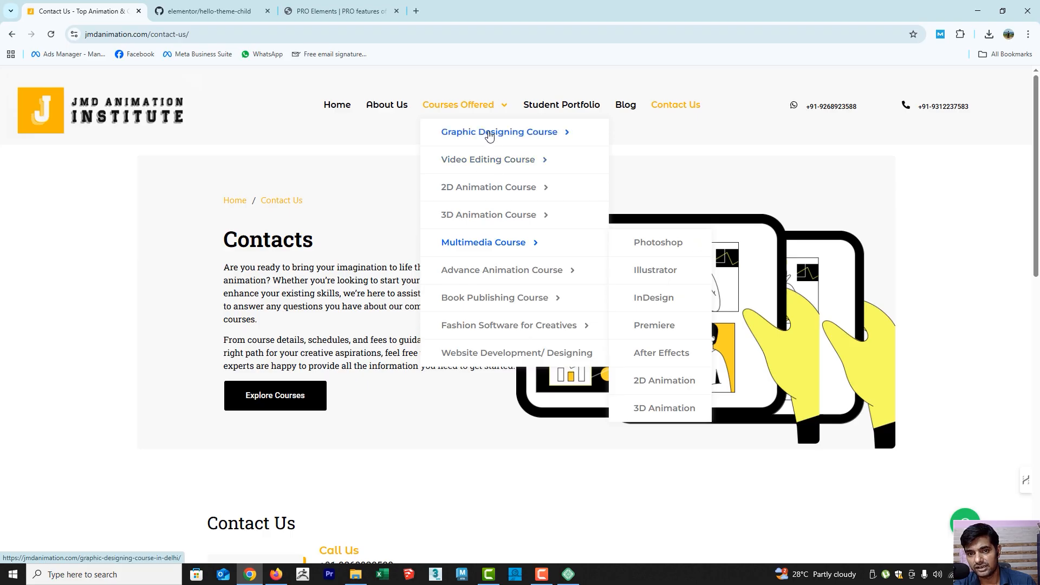
mouse_move(492, 164)
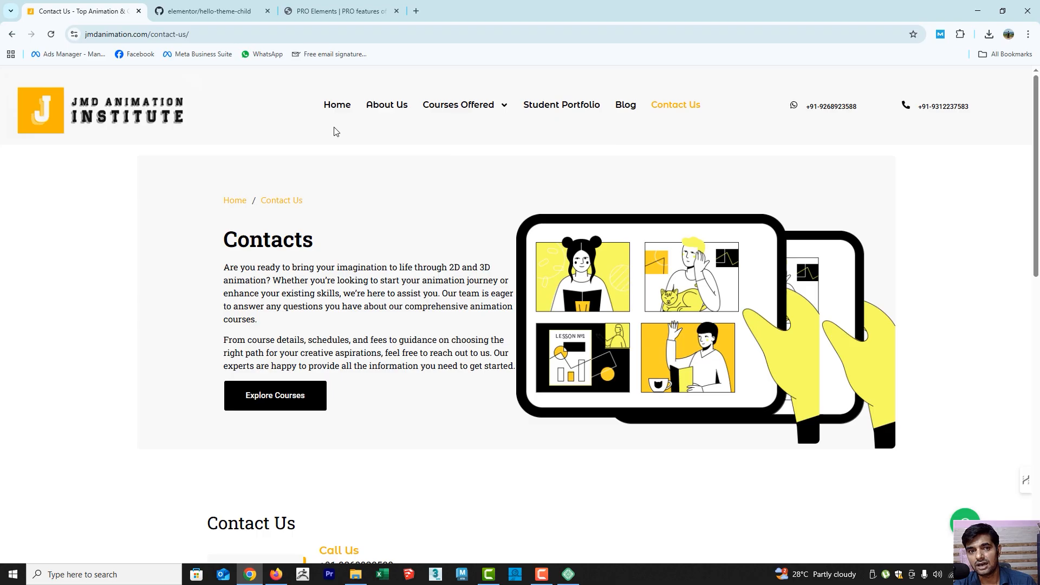
left_click(314, 12)
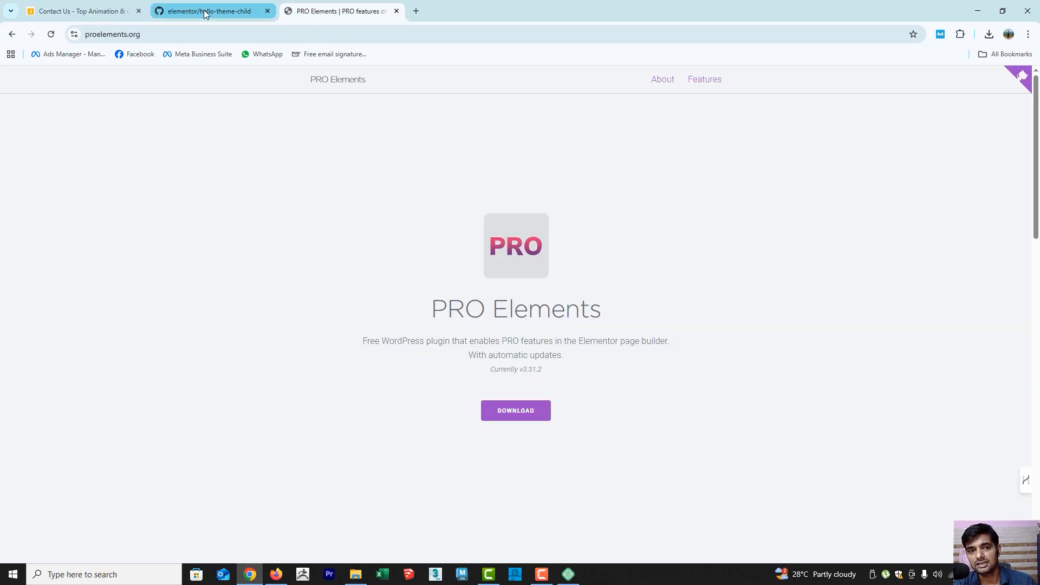